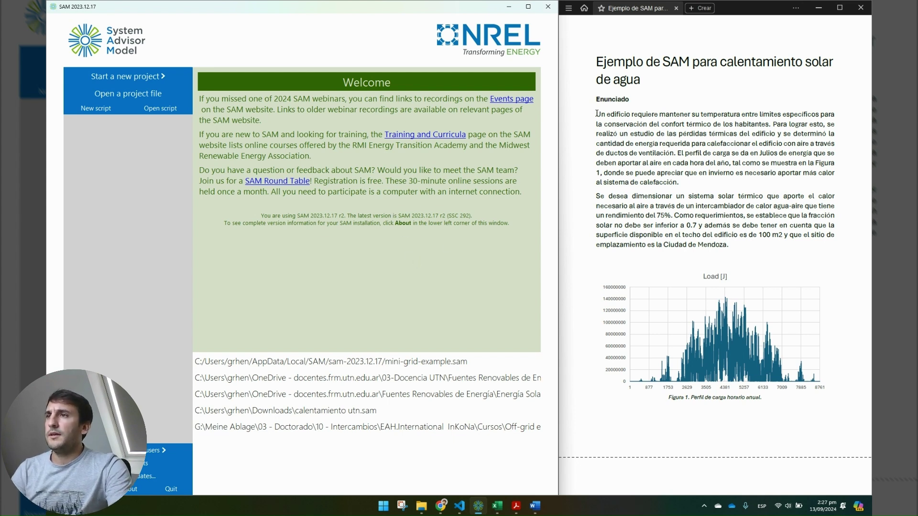
{"action": "left_click_drag", "start_coordinate": [596, 113], "coordinate": [657, 133]}
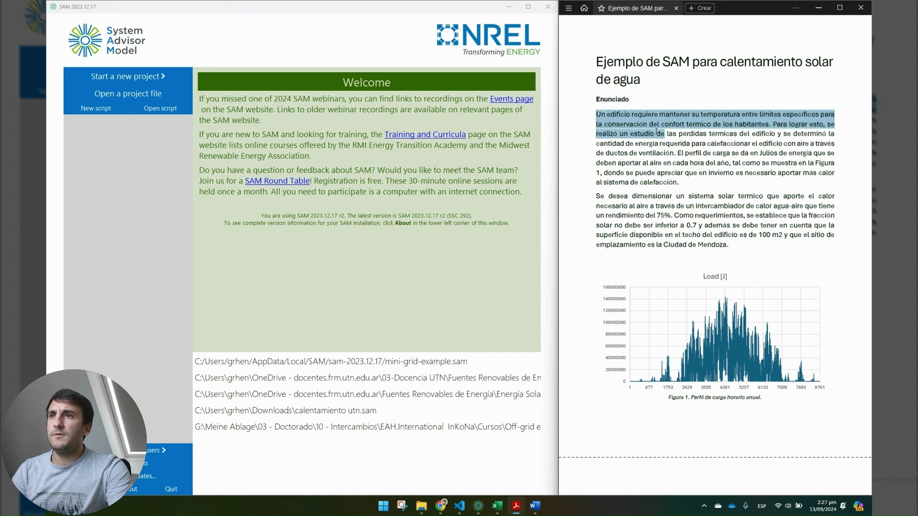
{"action": "left_click", "coordinate": [711, 188]}
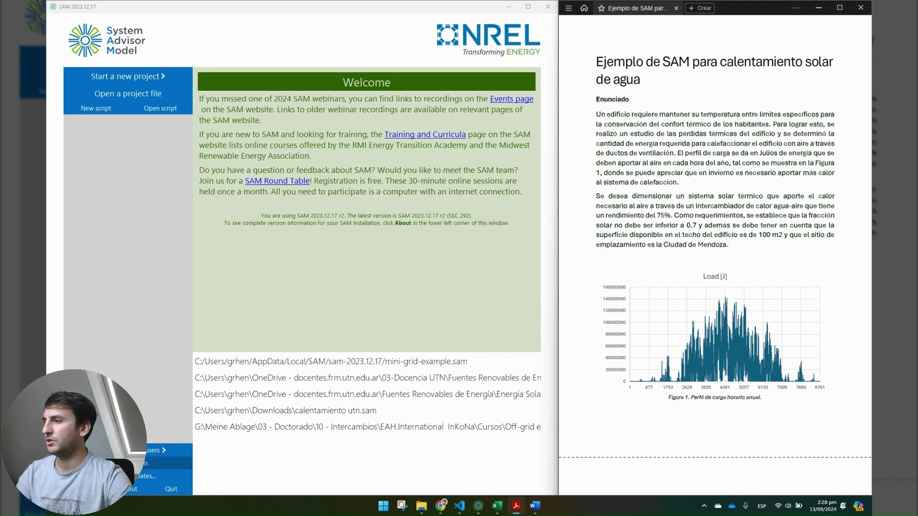
Open the help contents and review the Solar Water Heating topic, from the model notes to the tank energy balance equations
{"action": "left_click", "coordinate": [143, 463]}
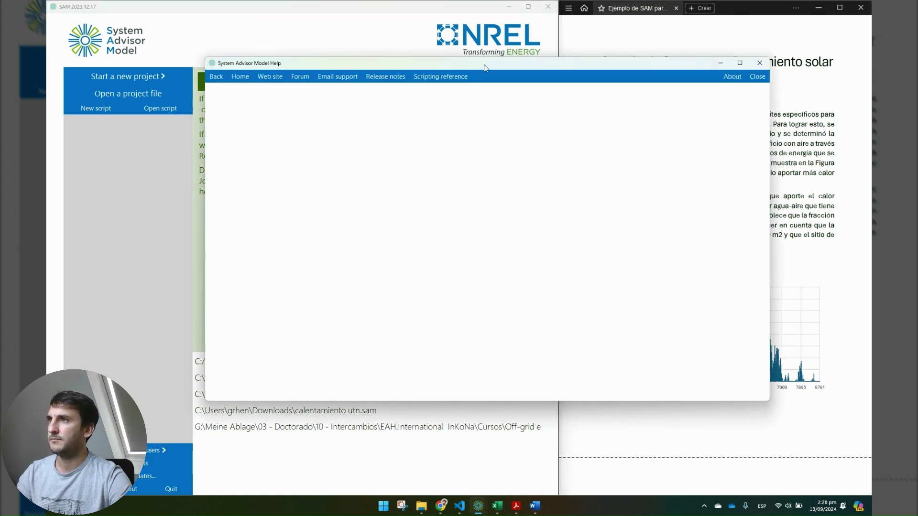
{"action": "left_click_drag", "start_coordinate": [488, 65], "coordinate": [382, 69]}
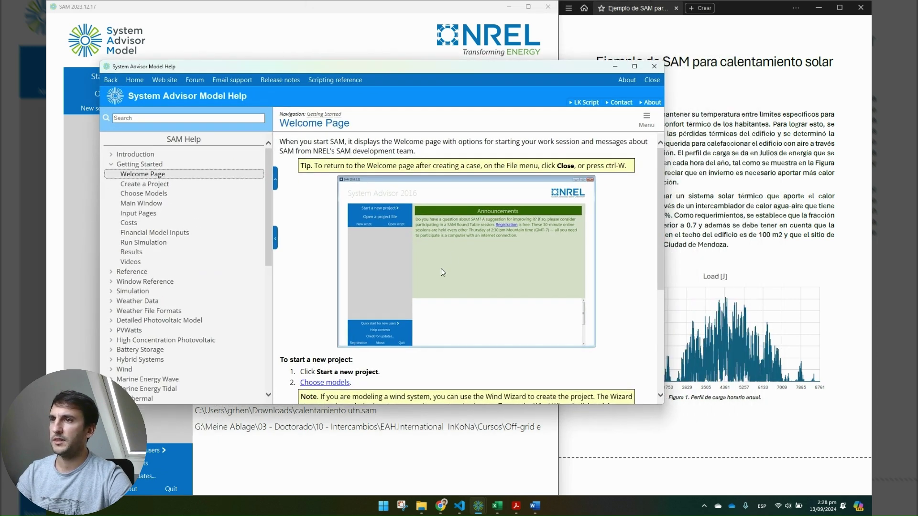
{"action": "scroll", "coordinate": [441, 268], "scroll_direction": "down", "scroll_amount": 4}
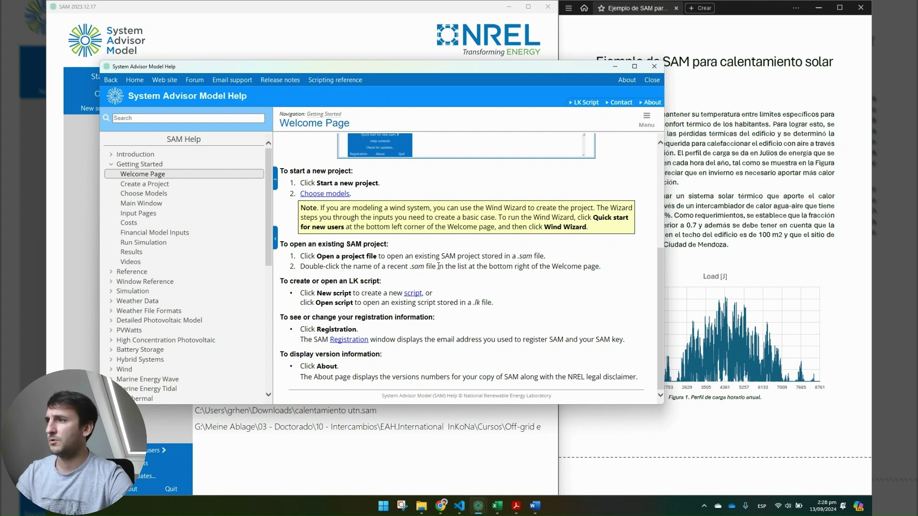
{"action": "scroll", "coordinate": [206, 306], "scroll_direction": "down", "scroll_amount": 2}
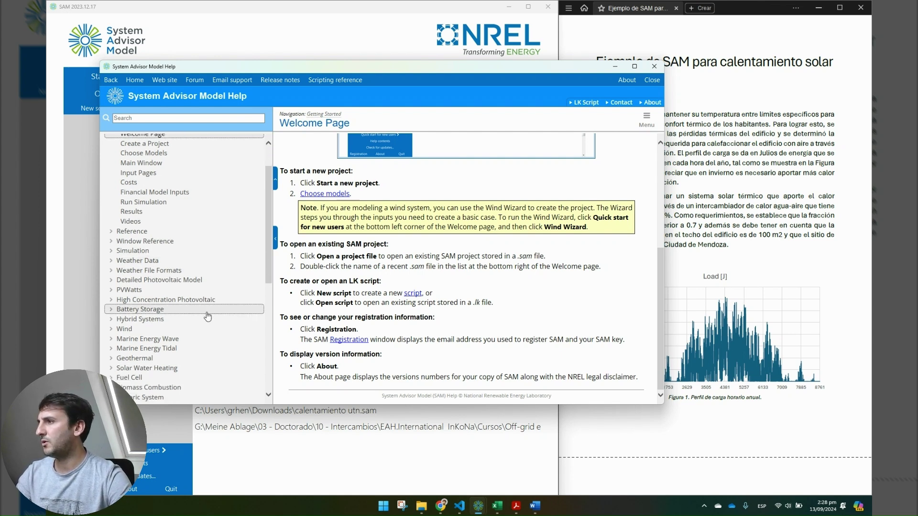
{"action": "scroll", "coordinate": [207, 316], "scroll_direction": "down", "scroll_amount": 2}
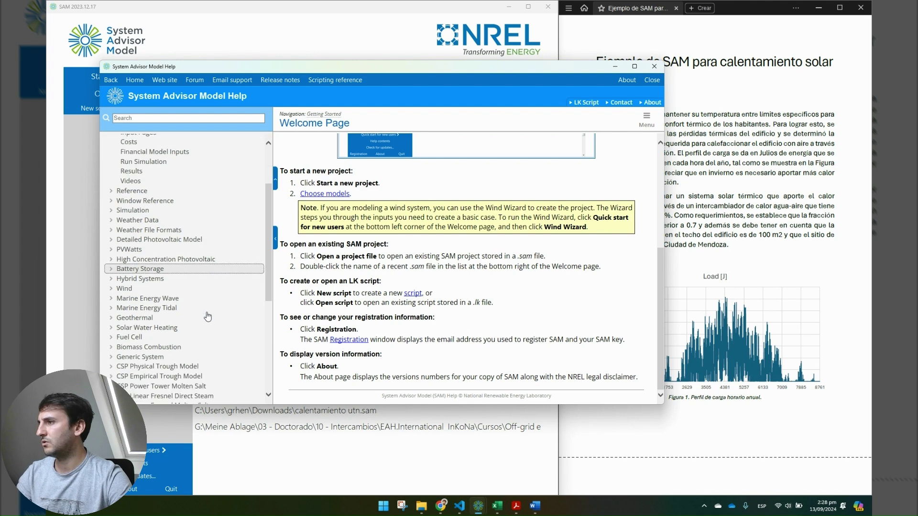
{"action": "left_click", "coordinate": [149, 330]}
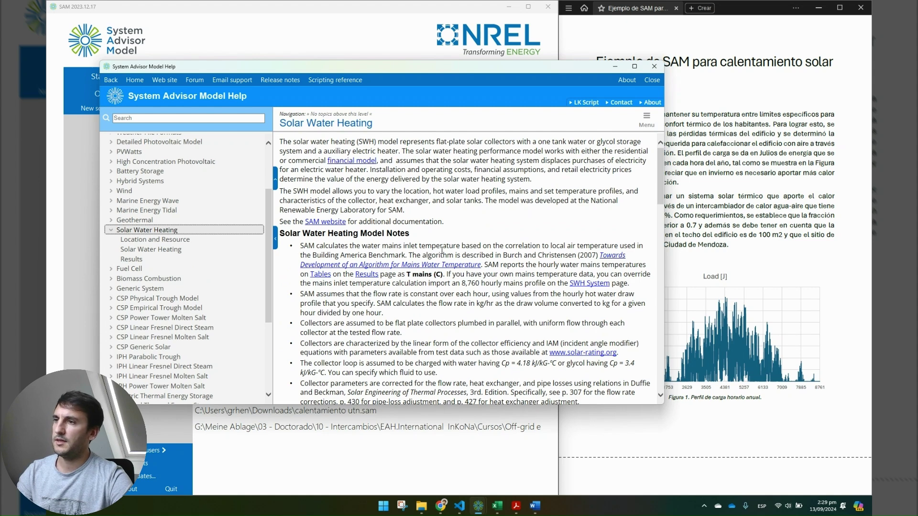
{"action": "scroll", "coordinate": [482, 240], "scroll_direction": "down", "scroll_amount": 3}
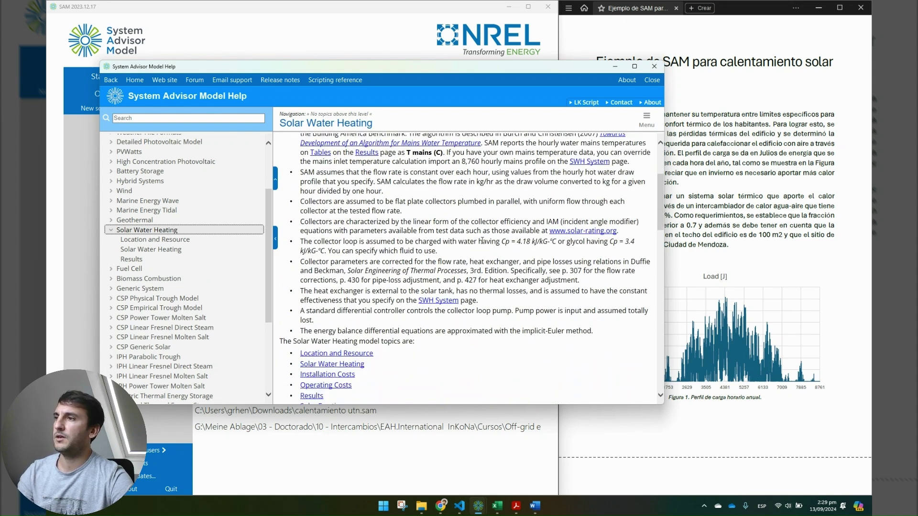
{"action": "scroll", "coordinate": [482, 241], "scroll_direction": "down", "scroll_amount": 10}
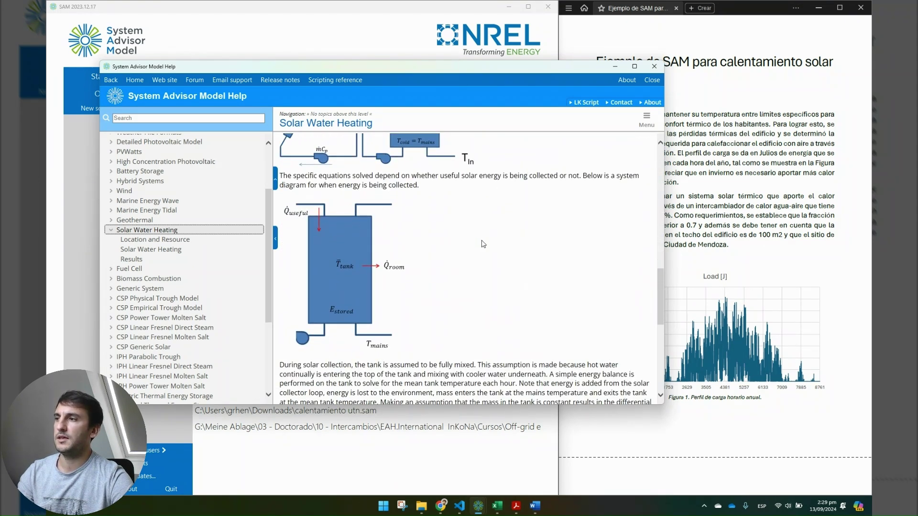
{"action": "scroll", "coordinate": [483, 244], "scroll_direction": "down", "scroll_amount": 5}
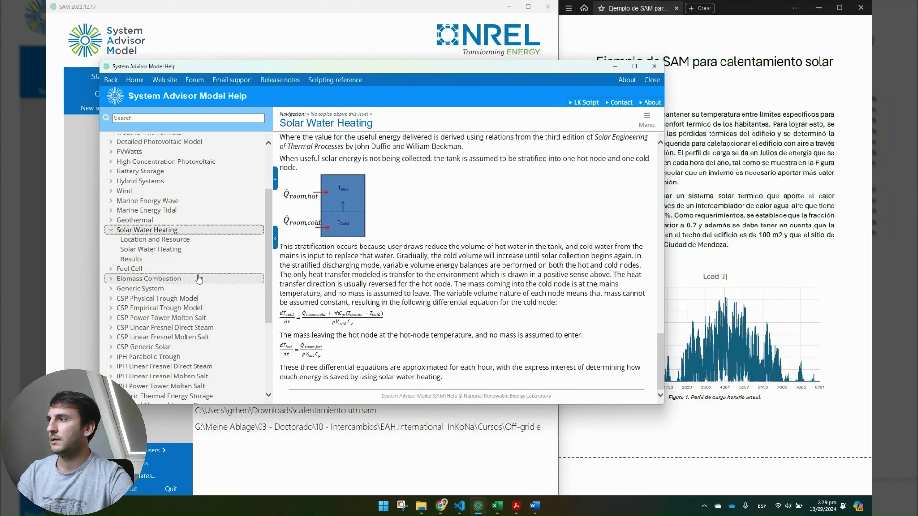
Review the help subtopic on the Solar Water Heating input page through its collector parameters, and close the help
{"action": "left_click", "coordinate": [182, 249]}
{"action": "scroll", "coordinate": [438, 207], "scroll_direction": "down", "scroll_amount": 5}
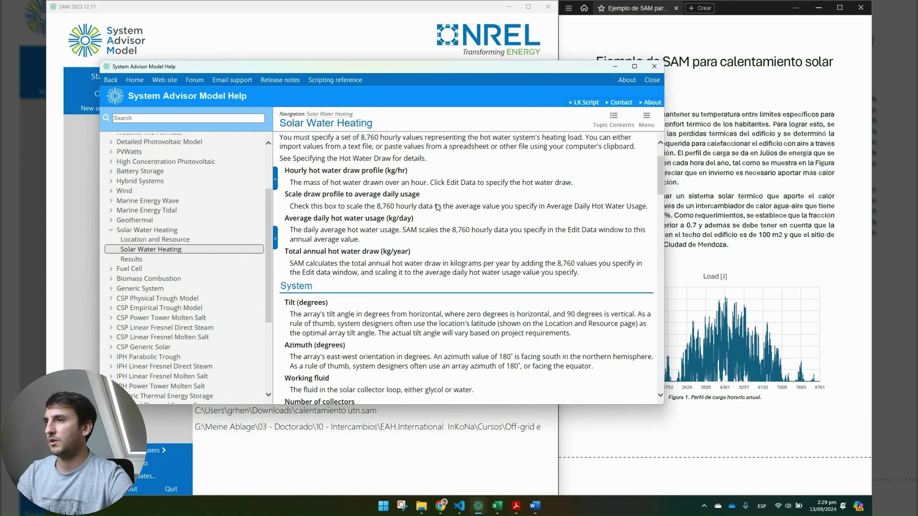
{"action": "scroll", "coordinate": [438, 207], "scroll_direction": "down", "scroll_amount": 7}
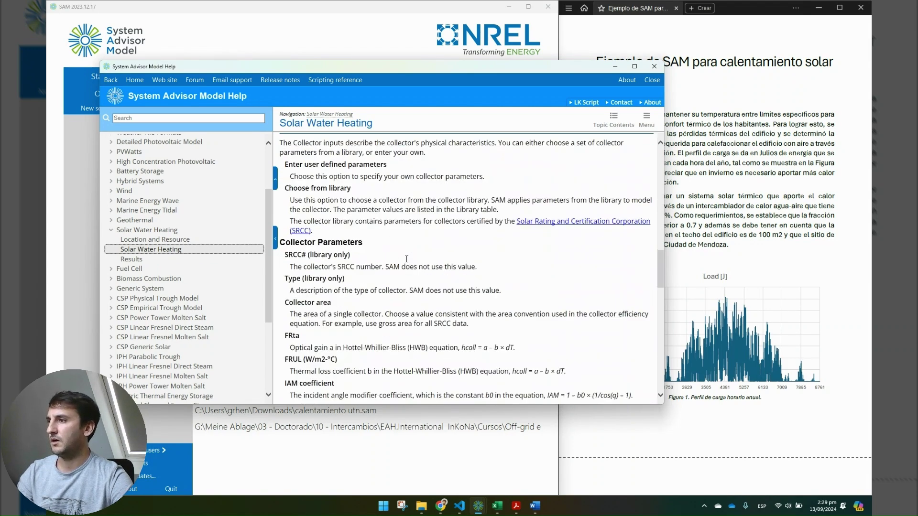
{"action": "scroll", "coordinate": [408, 263], "scroll_direction": "down", "scroll_amount": 5}
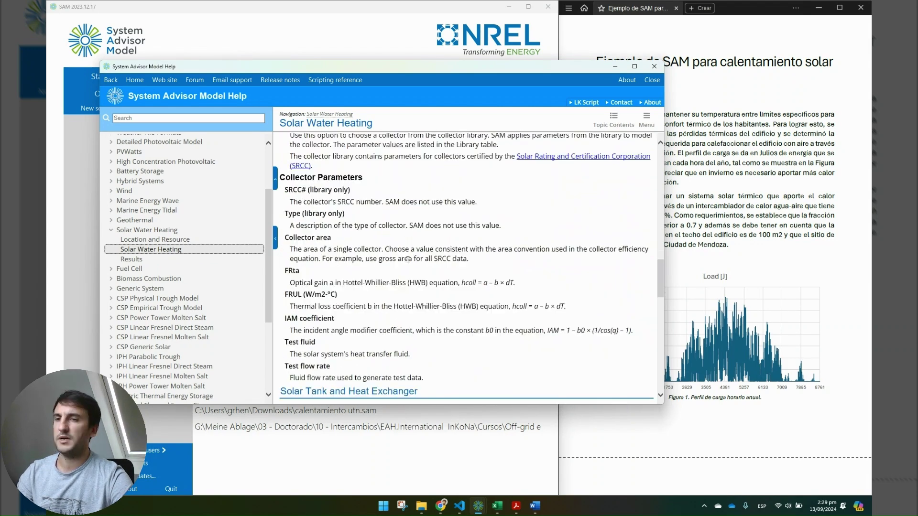
{"action": "left_click", "coordinate": [651, 80]}
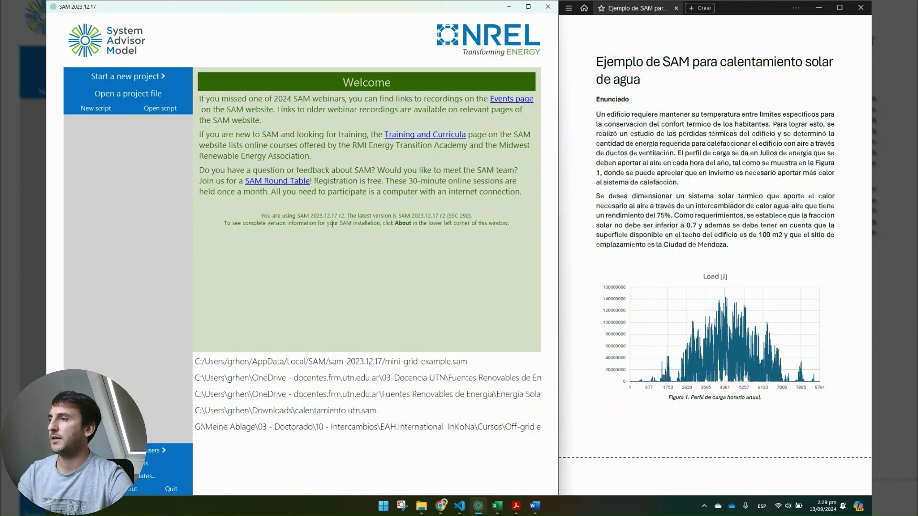
Create a new project with the Solar Water Heating performance model and No Financial Model
{"action": "left_click", "coordinate": [164, 76]}
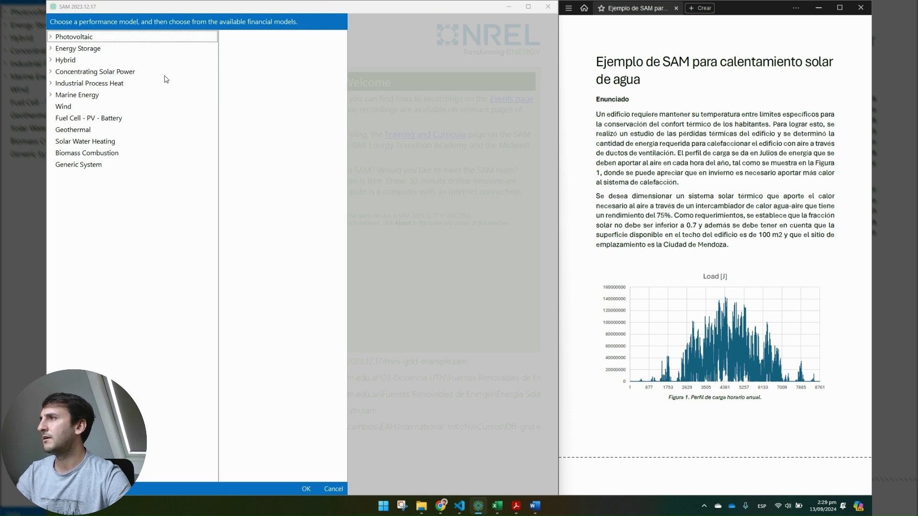
{"action": "left_click", "coordinate": [100, 142]}
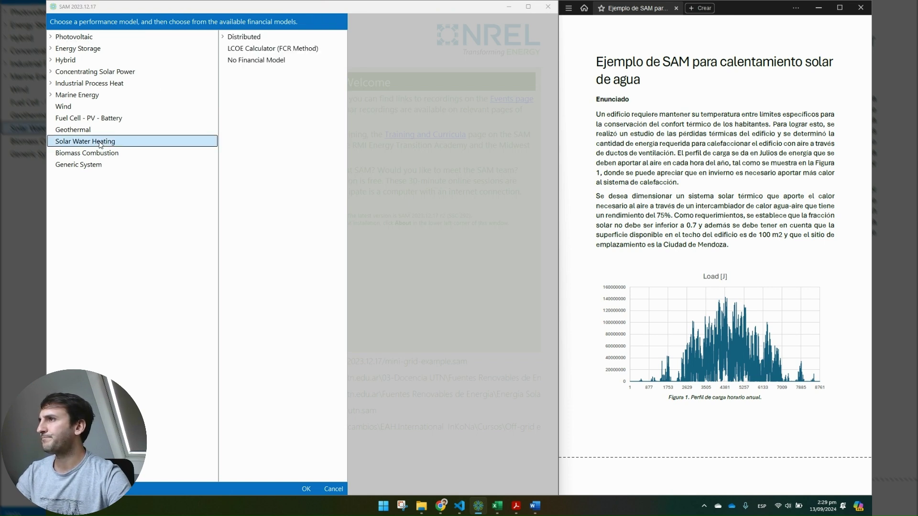
{"action": "left_click", "coordinate": [257, 62]}
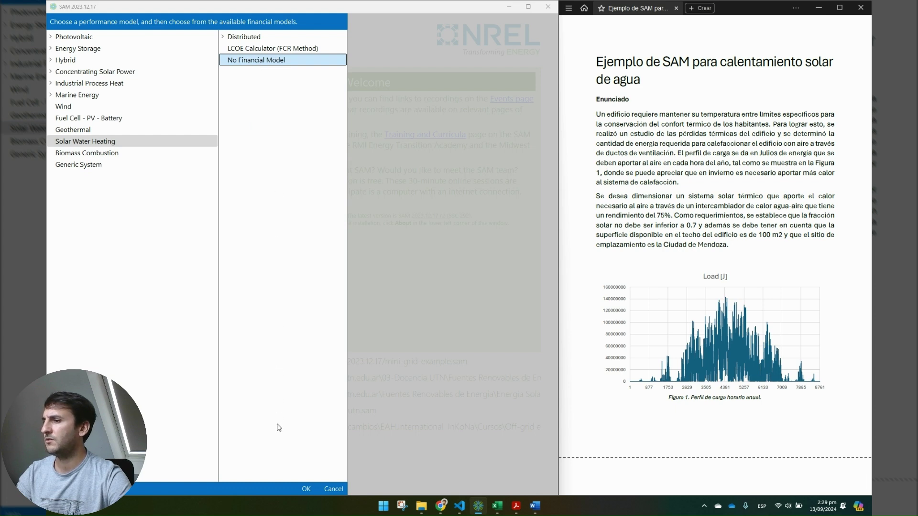
{"action": "left_click", "coordinate": [304, 490]}
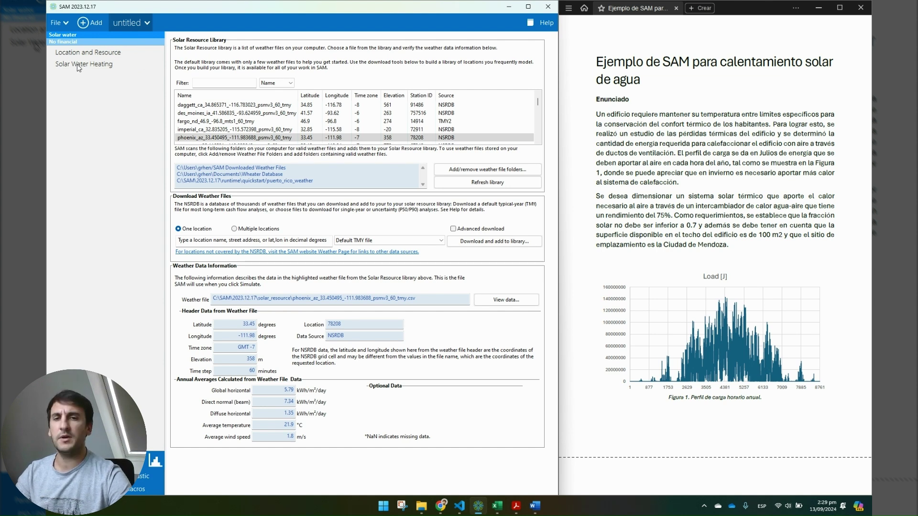
Choose the Mendoza_Salta_entre_Rondeau_y_Rep_Siria-hour weather file from the solar resource library for the project's location
{"action": "left_click", "coordinate": [86, 53]}
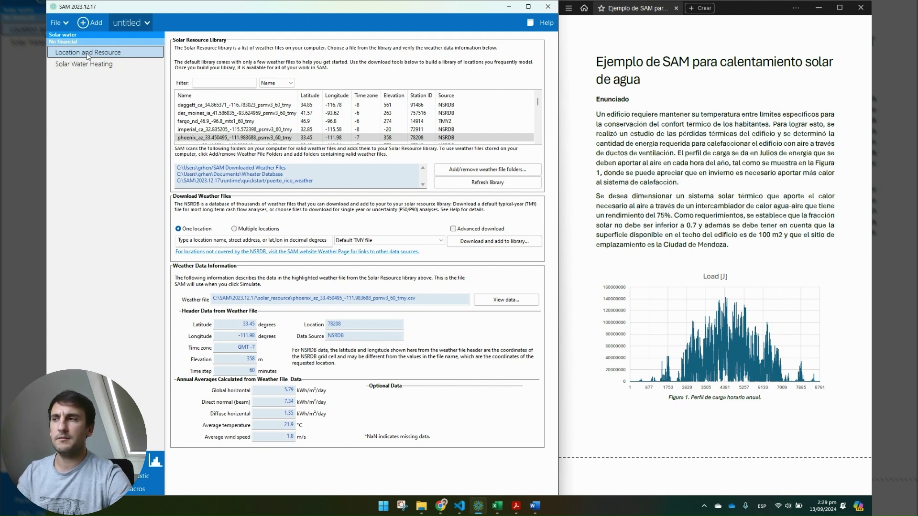
{"action": "scroll", "coordinate": [281, 127], "scroll_direction": "up", "scroll_amount": 5}
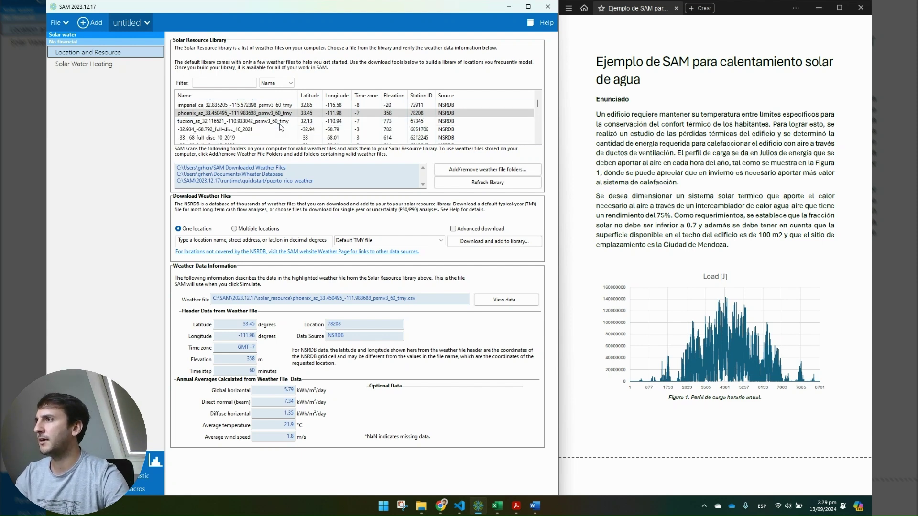
{"action": "scroll", "coordinate": [281, 128], "scroll_direction": "down", "scroll_amount": 10}
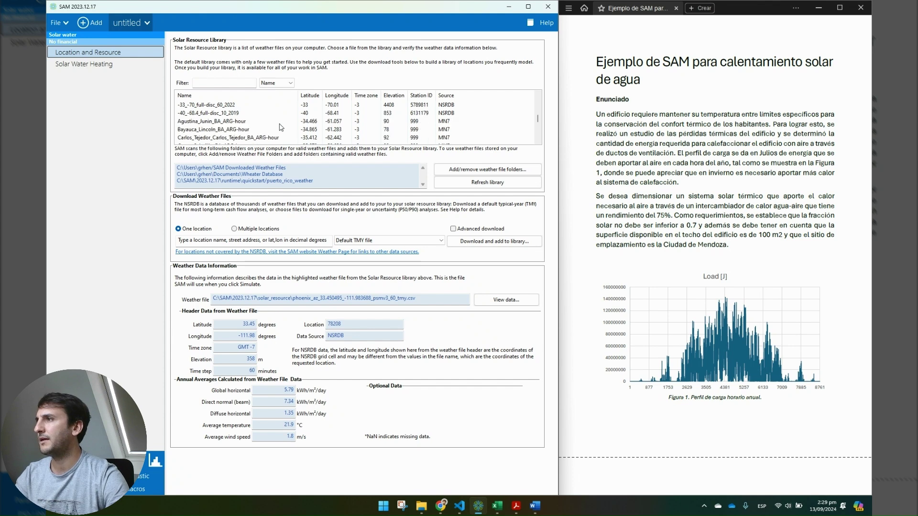
{"action": "scroll", "coordinate": [281, 127], "scroll_direction": "down", "scroll_amount": 5}
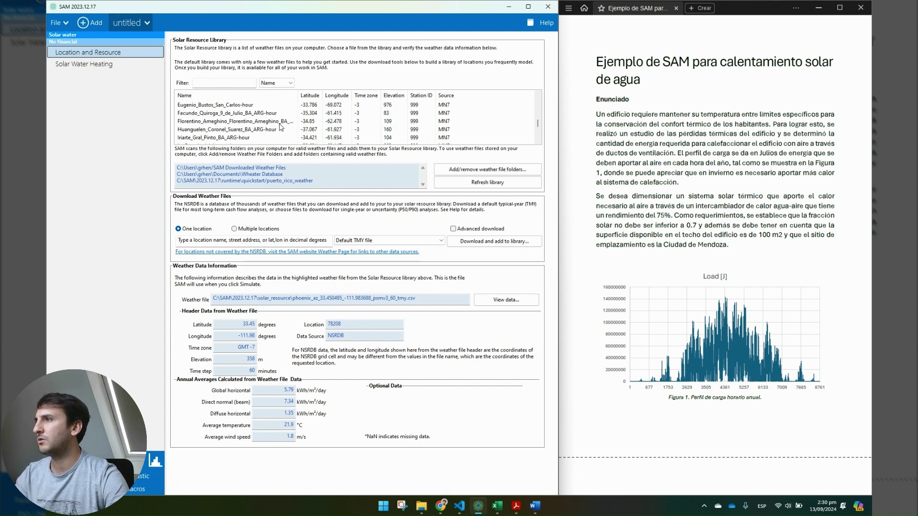
{"action": "left_click", "coordinate": [280, 129]}
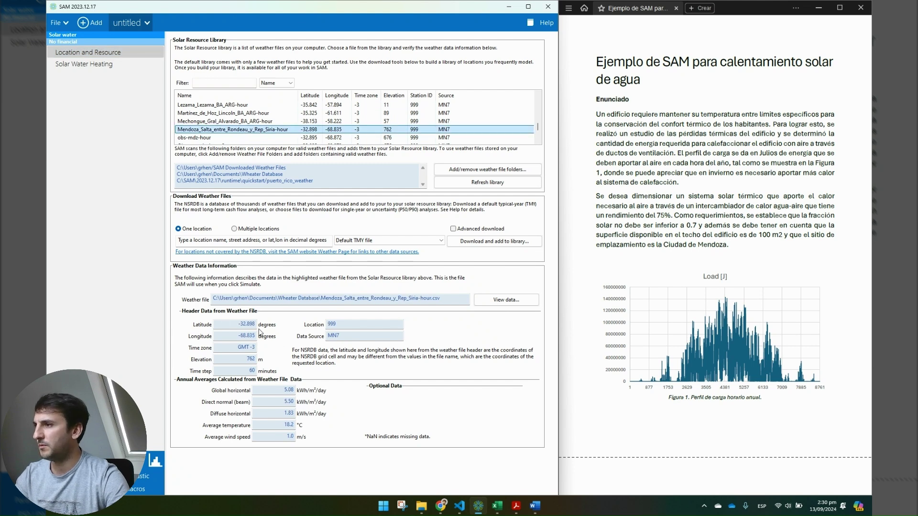
Check the latitude, longitude and elevation in the selected Mendoza weather file's header data
{"action": "left_click", "coordinate": [239, 325]}
{"action": "left_click", "coordinate": [245, 335]}
{"action": "left_click", "coordinate": [243, 360]}
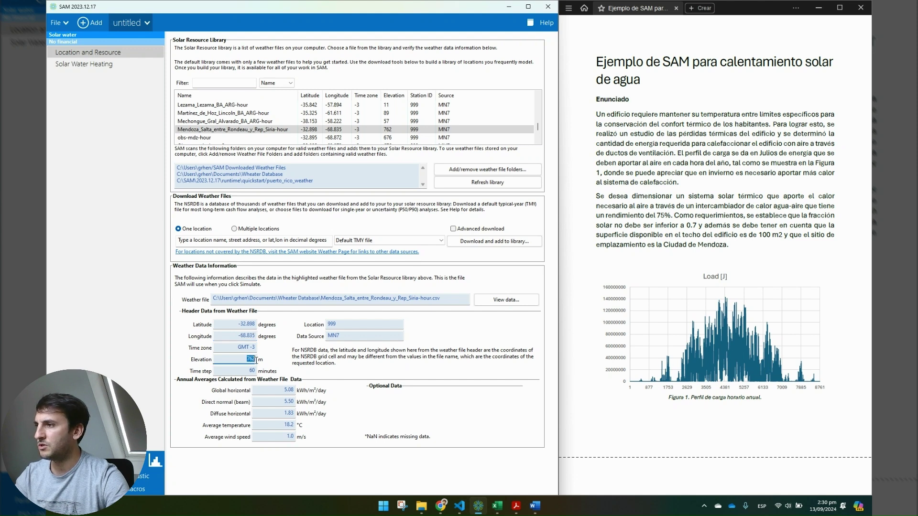
{"action": "left_click", "coordinate": [237, 362]}
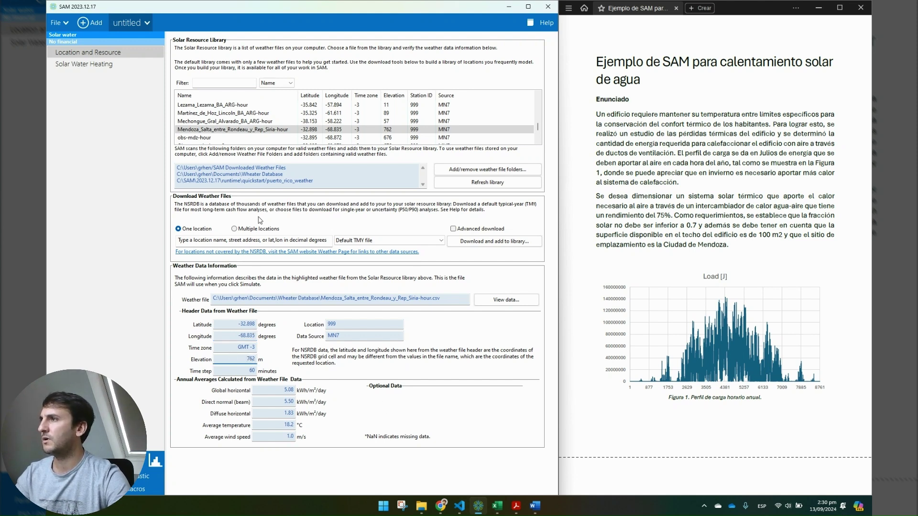
{"action": "left_click", "coordinate": [218, 131]}
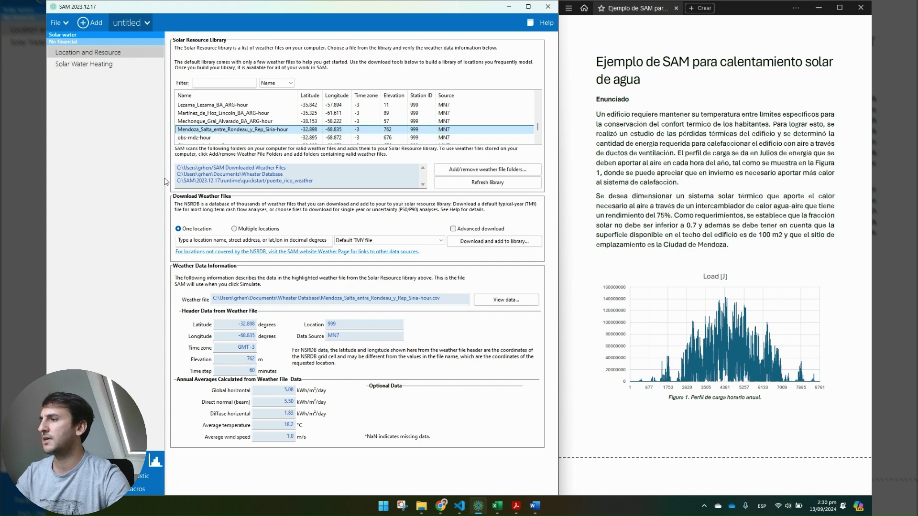
In the Solar Water Heating inputs, turn off scaling the draw profile to average daily usage and inspect the hourly hot water draw array
{"action": "left_click", "coordinate": [104, 66]}
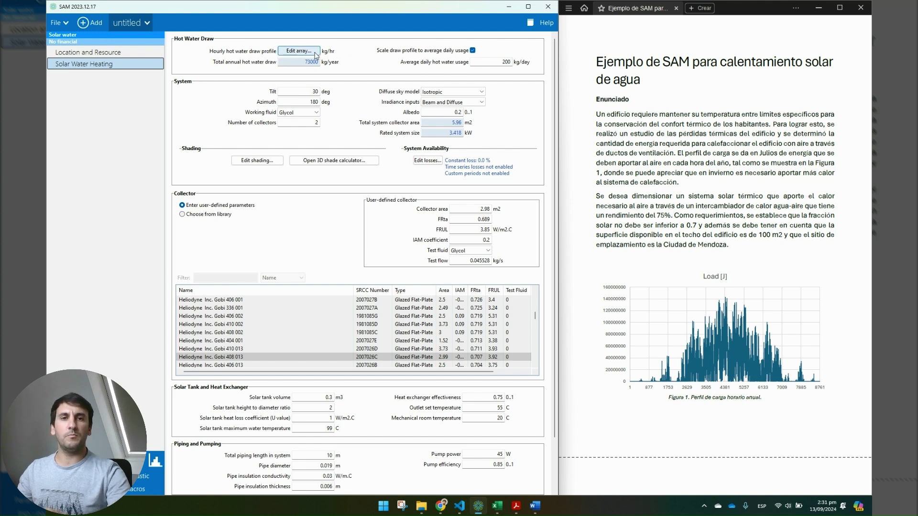
{"action": "double_click", "coordinate": [505, 63]}
{"action": "left_click", "coordinate": [495, 60]}
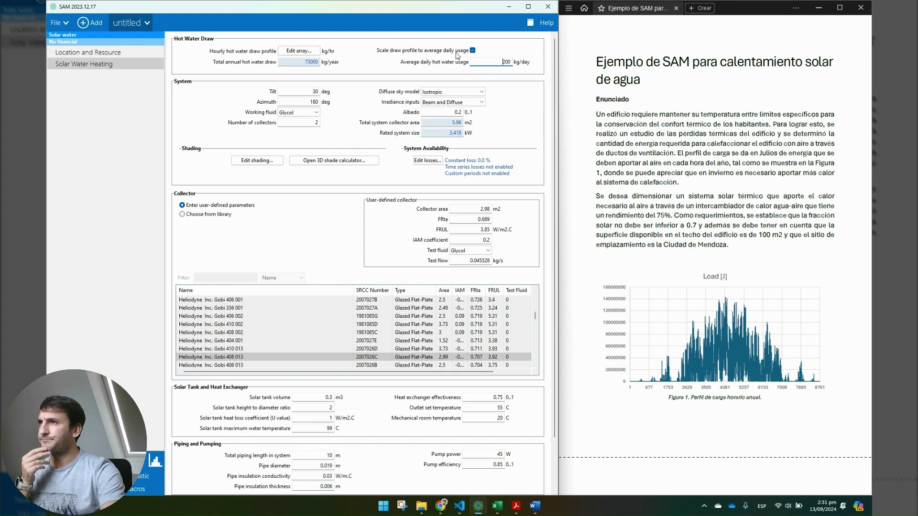
{"action": "left_click", "coordinate": [472, 50]}
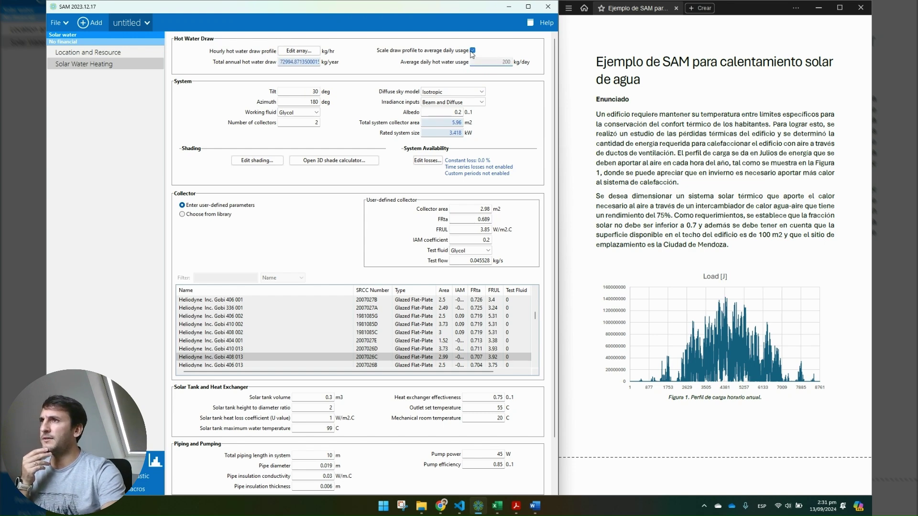
{"action": "left_click", "coordinate": [299, 51]}
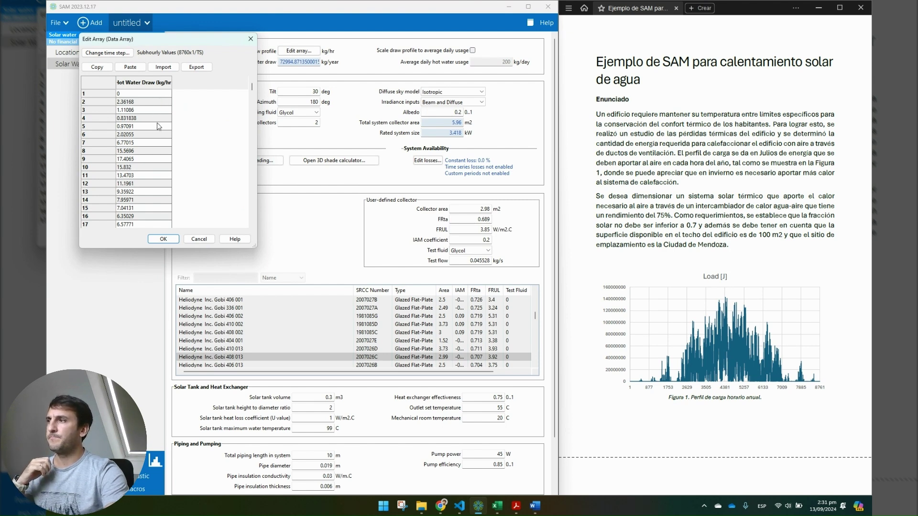
{"action": "left_click", "coordinate": [199, 239]}
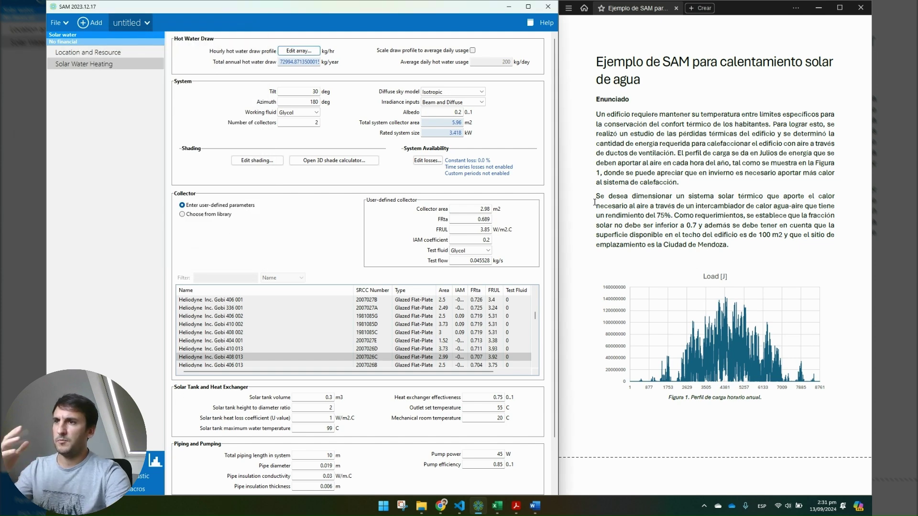
Compare the system diagram in the PDF's problem interpretation with the one in SAM's Solar Water Heating help topic
{"action": "scroll", "coordinate": [763, 222], "scroll_direction": "down", "scroll_amount": 10}
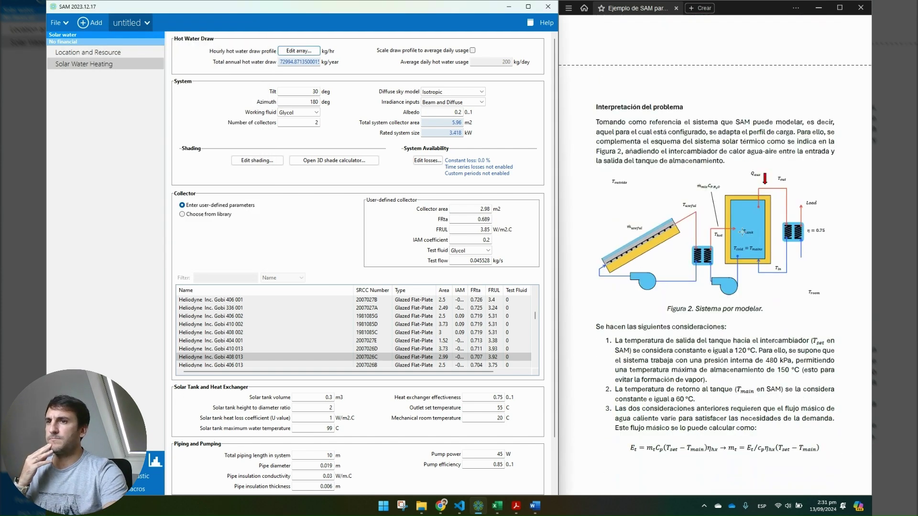
{"action": "scroll", "coordinate": [741, 232], "scroll_direction": "down", "scroll_amount": 2}
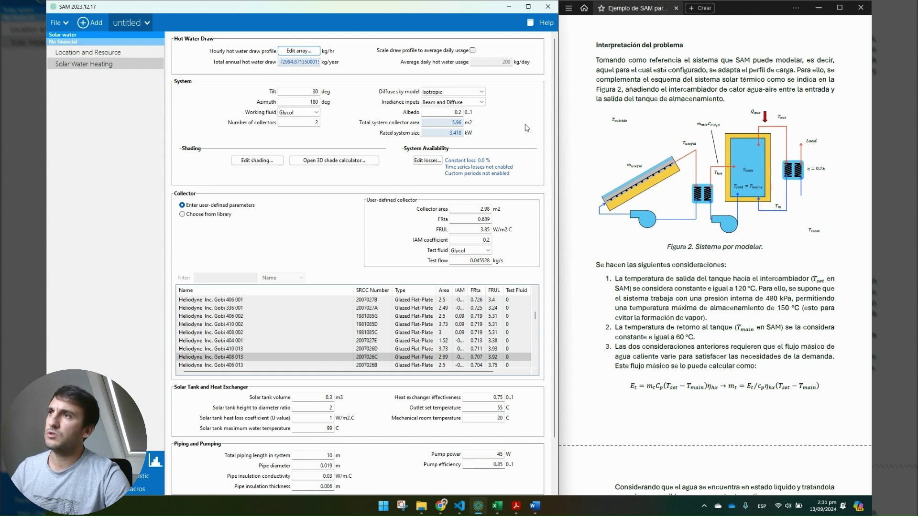
{"action": "left_click", "coordinate": [543, 22]}
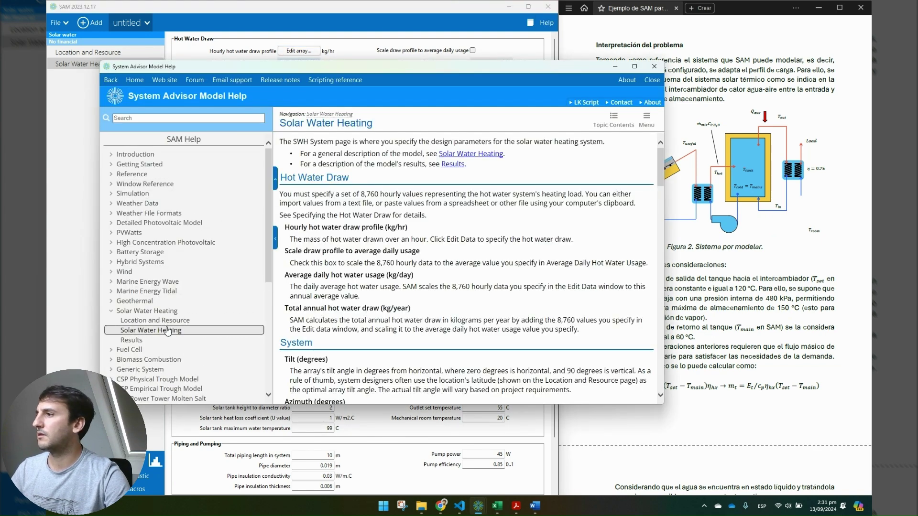
{"action": "left_click", "coordinate": [147, 311]}
{"action": "left_click_drag", "start_coordinate": [664, 212], "coordinate": [570, 207]}
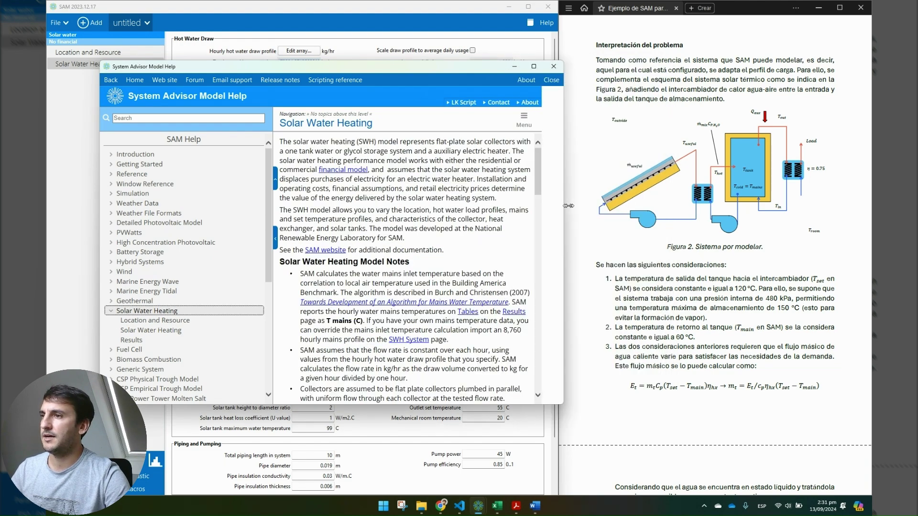
{"action": "scroll", "coordinate": [408, 263], "scroll_direction": "down", "scroll_amount": 10}
{"action": "scroll", "coordinate": [407, 262], "scroll_direction": "down", "scroll_amount": 5}
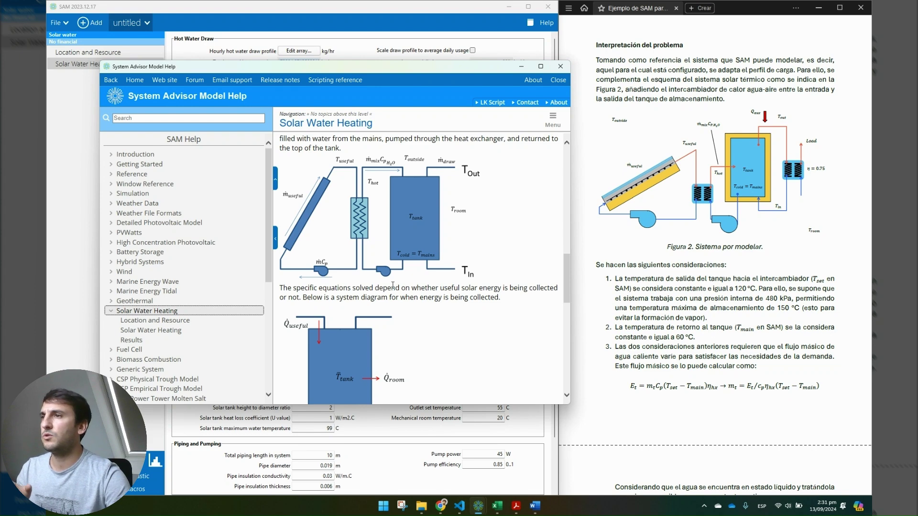
{"action": "left_click_drag", "start_coordinate": [398, 67], "coordinate": [417, 29]}
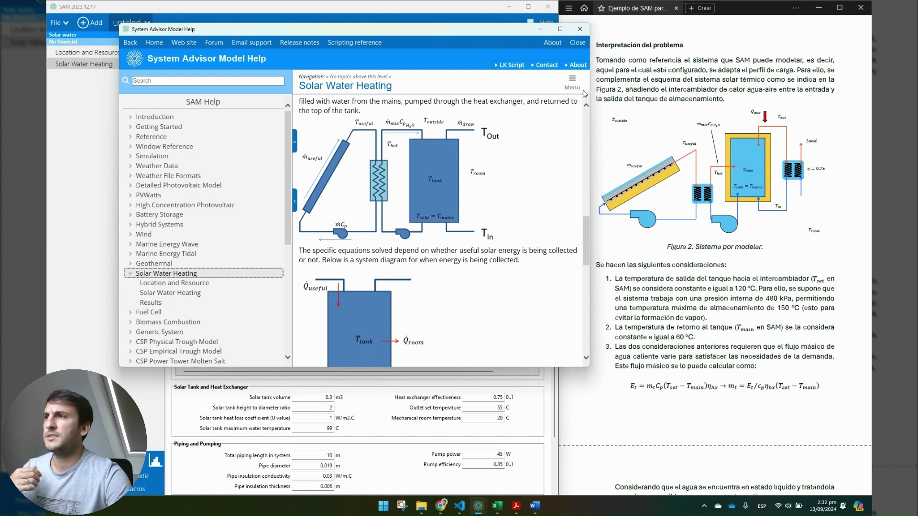
{"action": "left_click", "coordinate": [581, 30]}
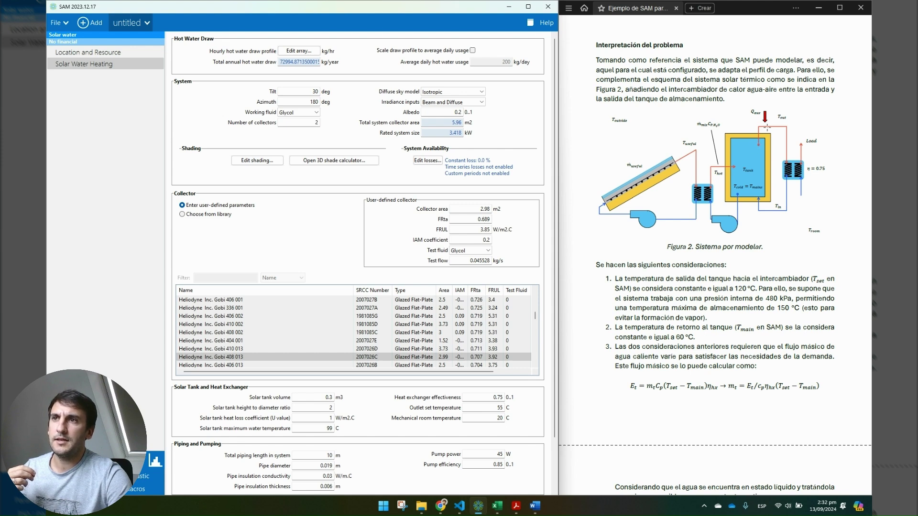
Review the PDF's assumptions on tank outlet temperature, internal pressure and return temperature
{"action": "left_click", "coordinate": [737, 287]}
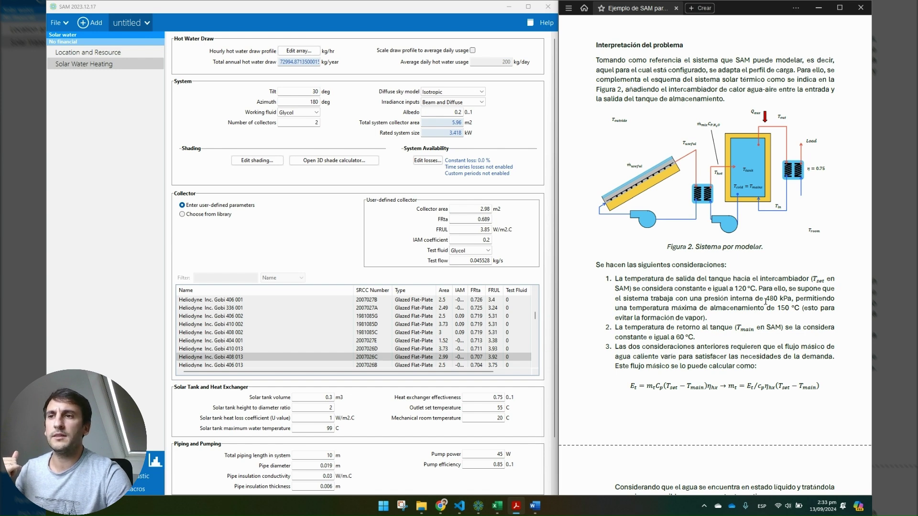
{"action": "left_click_drag", "start_coordinate": [766, 300], "coordinate": [782, 298]}
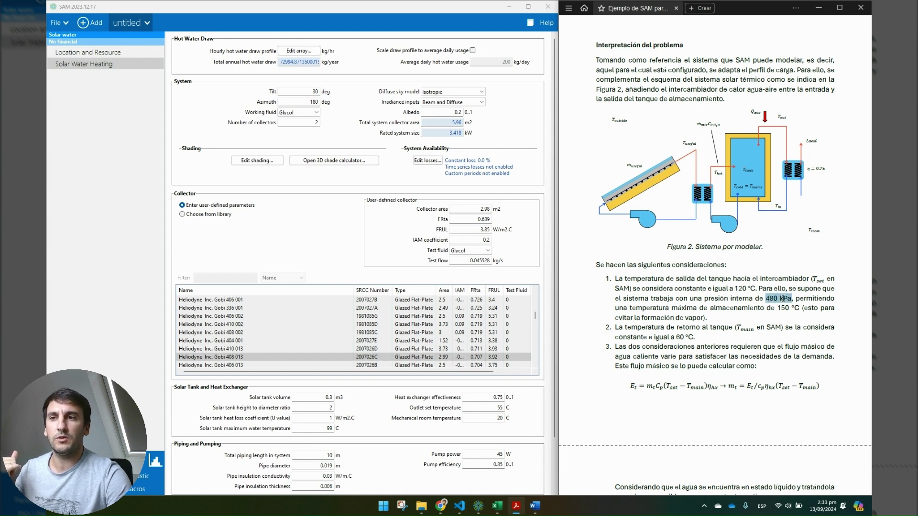
{"action": "left_click", "coordinate": [819, 334]}
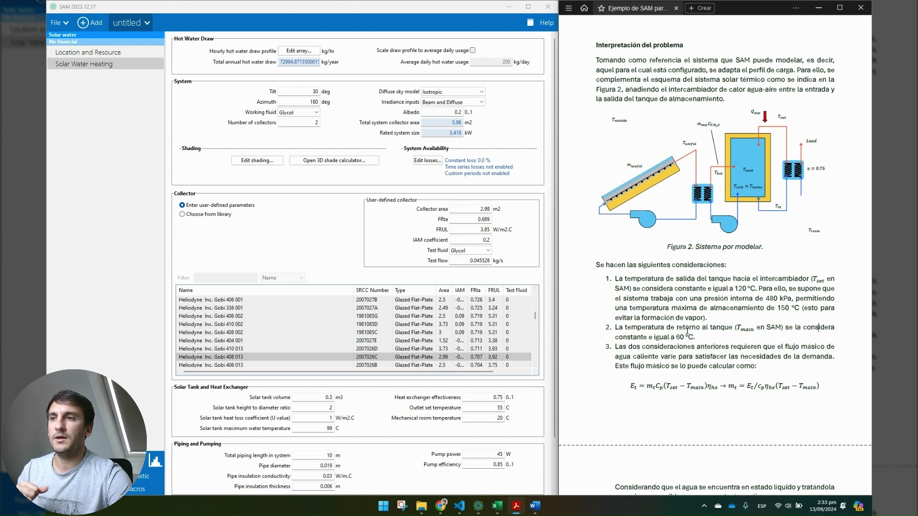
{"action": "left_click_drag", "start_coordinate": [675, 337], "coordinate": [693, 337]}
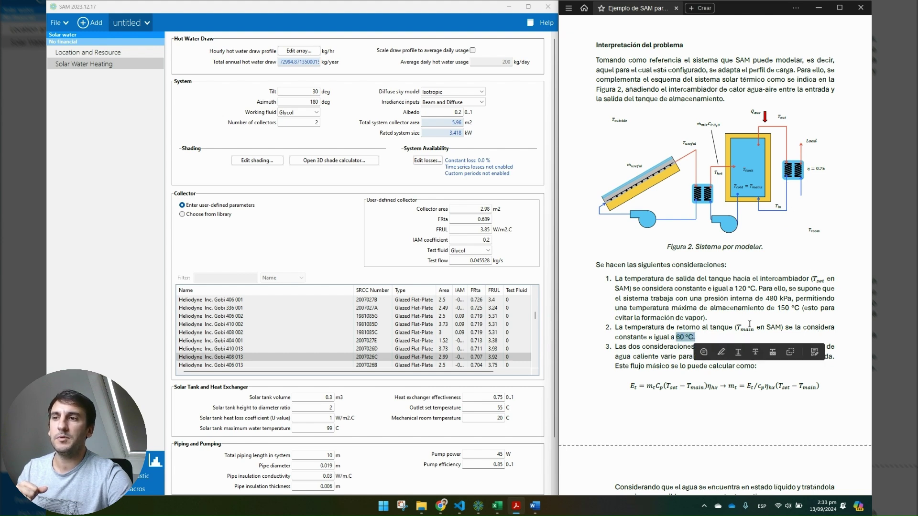
{"action": "left_click", "coordinate": [850, 331]}
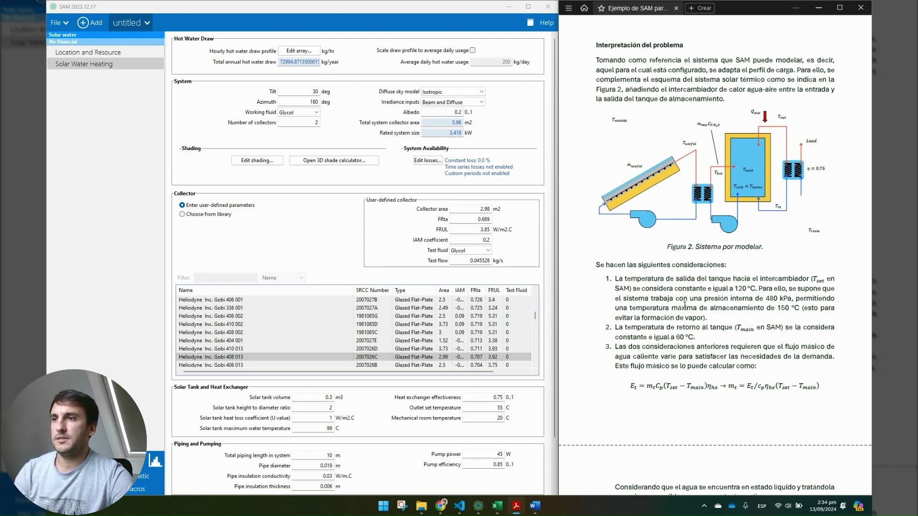
{"action": "left_click_drag", "start_coordinate": [736, 288], "coordinate": [757, 290]}
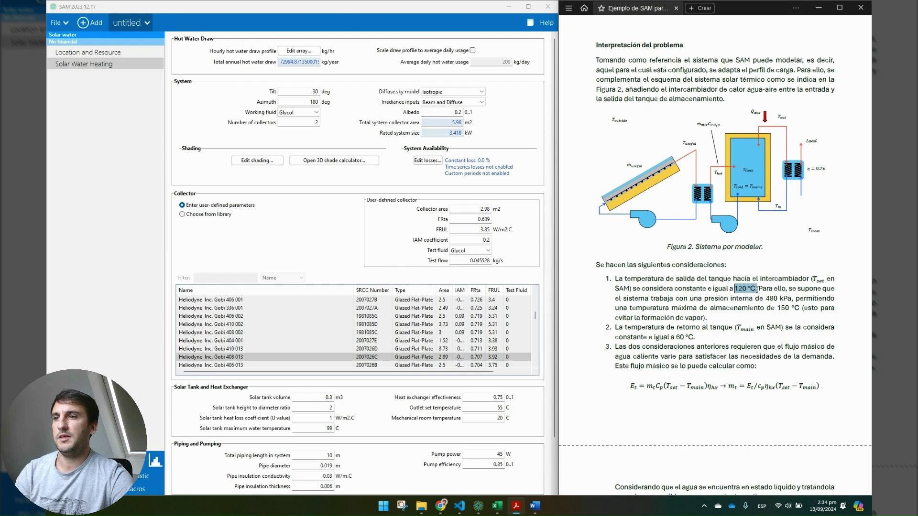
{"action": "left_click_drag", "start_coordinate": [757, 289], "coordinate": [758, 290]}
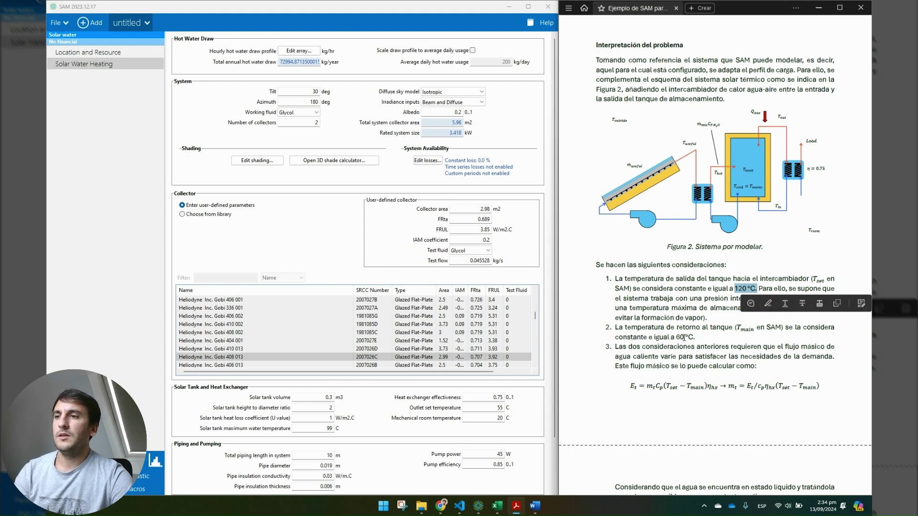
{"action": "left_click_drag", "start_coordinate": [677, 335], "coordinate": [696, 337]}
{"action": "left_click", "coordinate": [729, 329]}
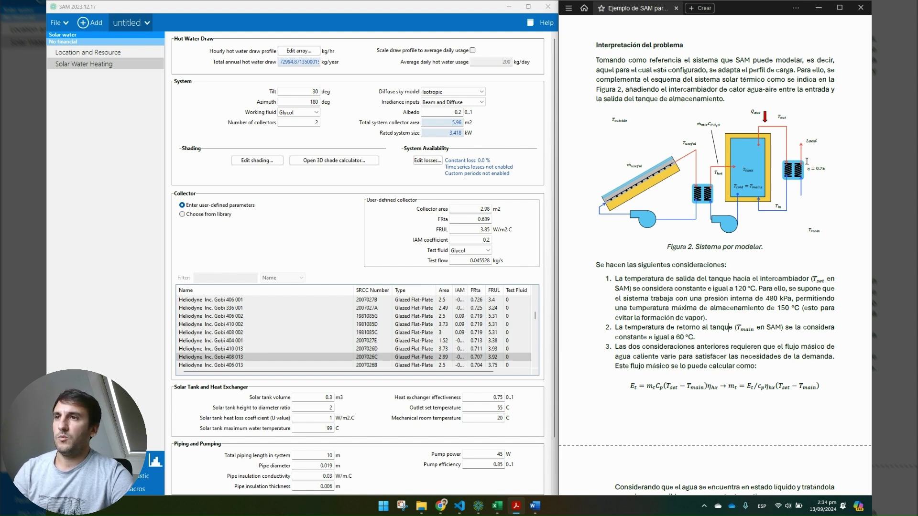
Review the hourly load chart in joules, the system diagram and the mass flow equation in the PDF
{"action": "scroll", "coordinate": [807, 161], "scroll_direction": "up", "scroll_amount": 5}
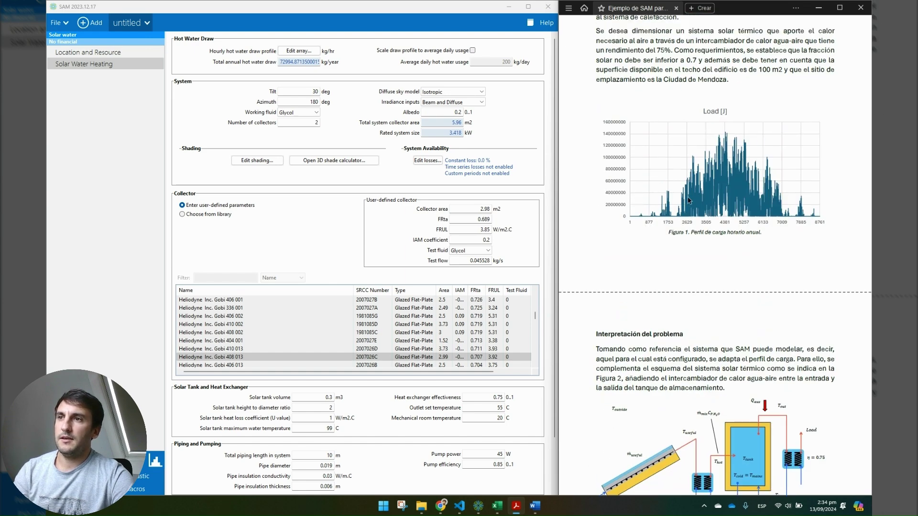
{"action": "scroll", "coordinate": [763, 256], "scroll_direction": "down", "scroll_amount": 2}
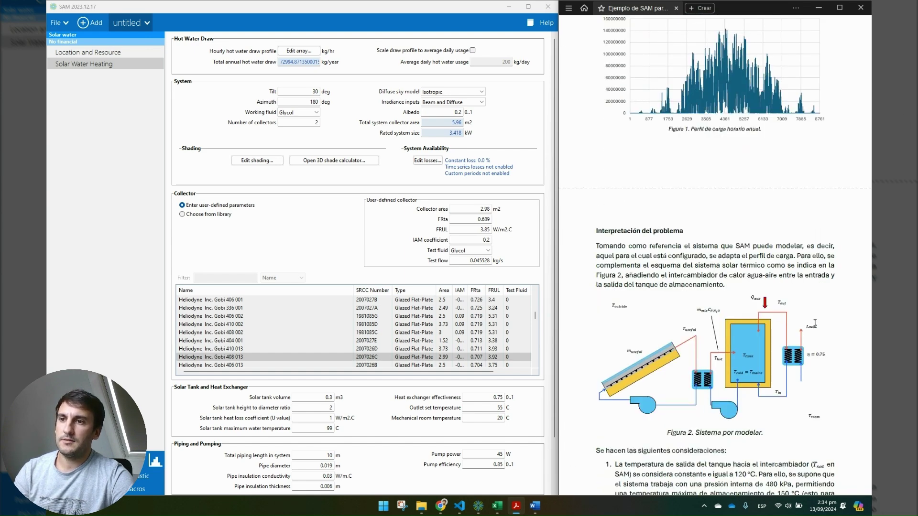
{"action": "scroll", "coordinate": [808, 301], "scroll_direction": "down", "scroll_amount": 1}
{"action": "scroll", "coordinate": [806, 299], "scroll_direction": "down", "scroll_amount": 3}
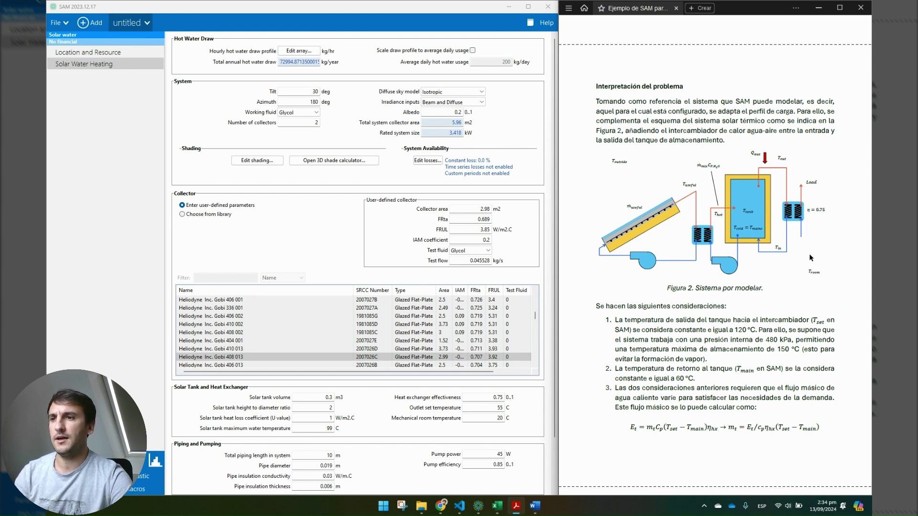
{"action": "scroll", "coordinate": [729, 369], "scroll_direction": "down", "scroll_amount": 1}
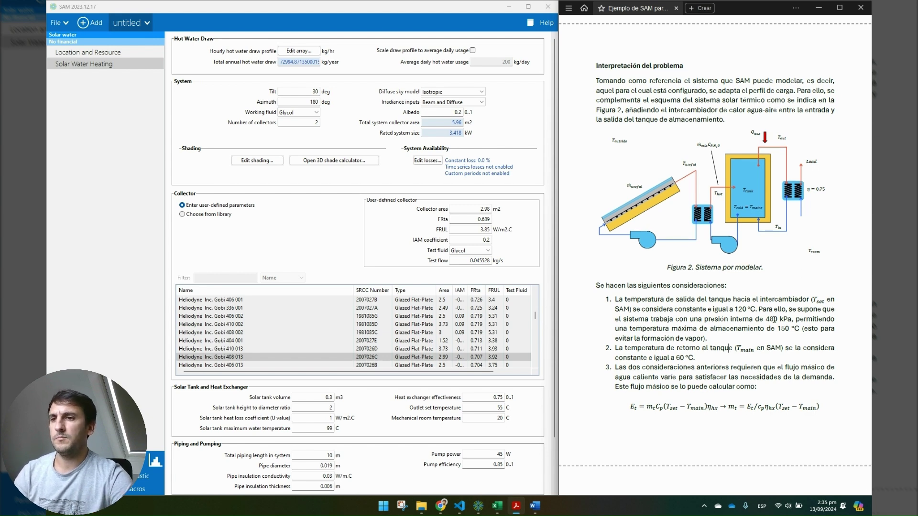
{"action": "left_click_drag", "start_coordinate": [631, 407], "coordinate": [637, 408]}
{"action": "left_click", "coordinate": [670, 387]}
{"action": "scroll", "coordinate": [710, 399], "scroll_direction": "down", "scroll_amount": 1}
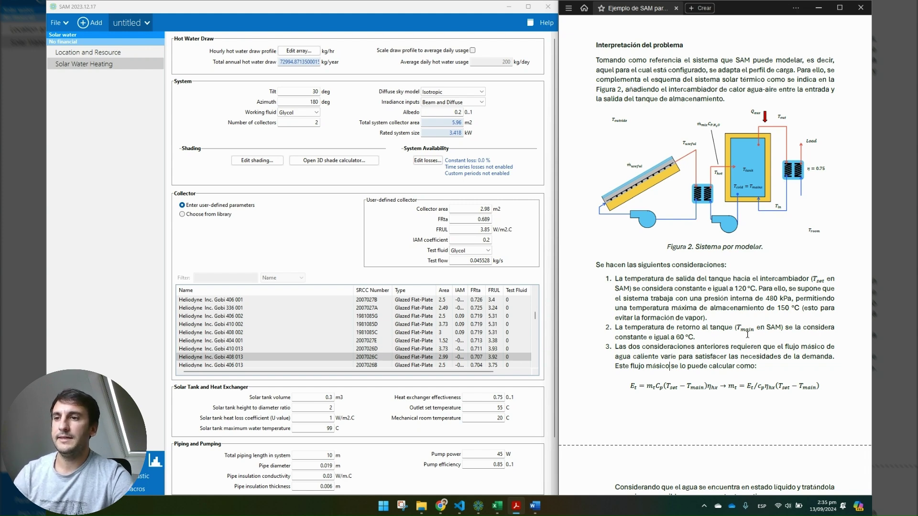
{"action": "left_click_drag", "start_coordinate": [720, 387], "coordinate": [710, 386]}
{"action": "left_click", "coordinate": [770, 372]}
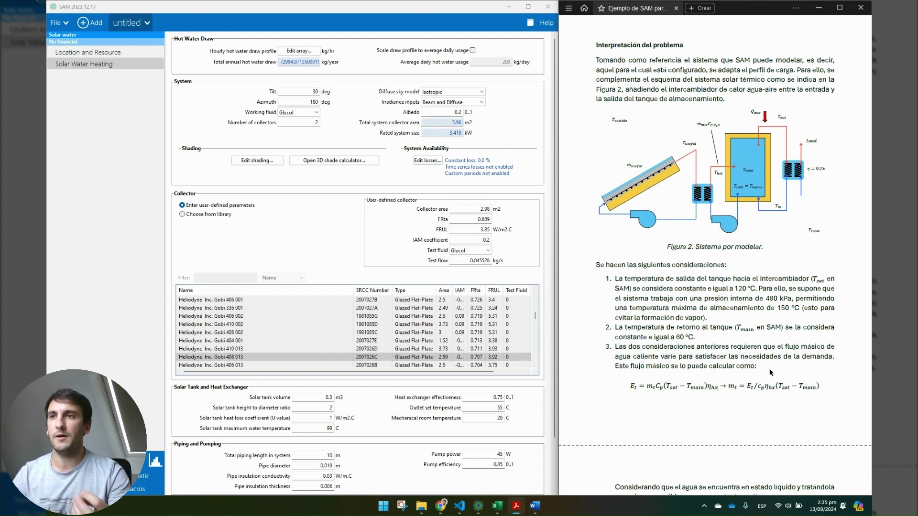
Examine the PDF's energy-to-water-mass conversion, the load profile adapted for SAM and the system design section
{"action": "scroll", "coordinate": [770, 368], "scroll_direction": "down", "scroll_amount": 2}
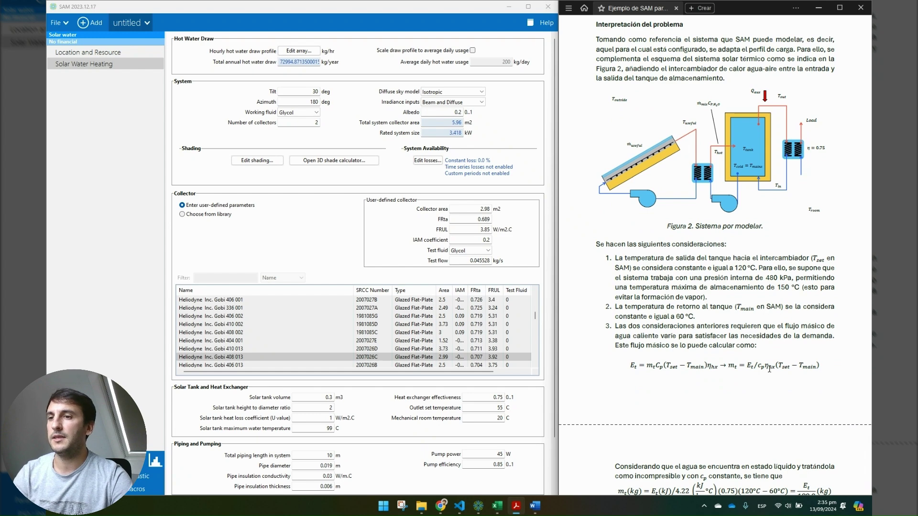
{"action": "scroll", "coordinate": [769, 373], "scroll_direction": "down", "scroll_amount": 1}
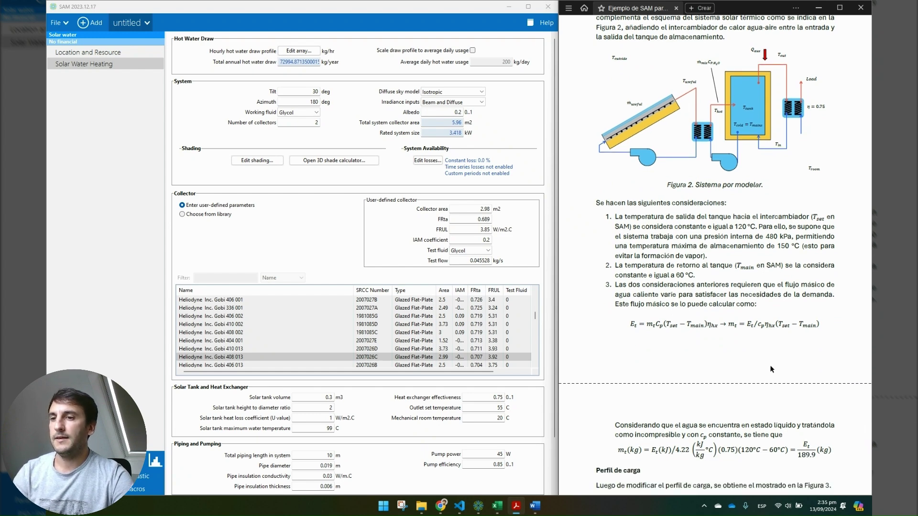
{"action": "scroll", "coordinate": [769, 364], "scroll_direction": "down", "scroll_amount": 1}
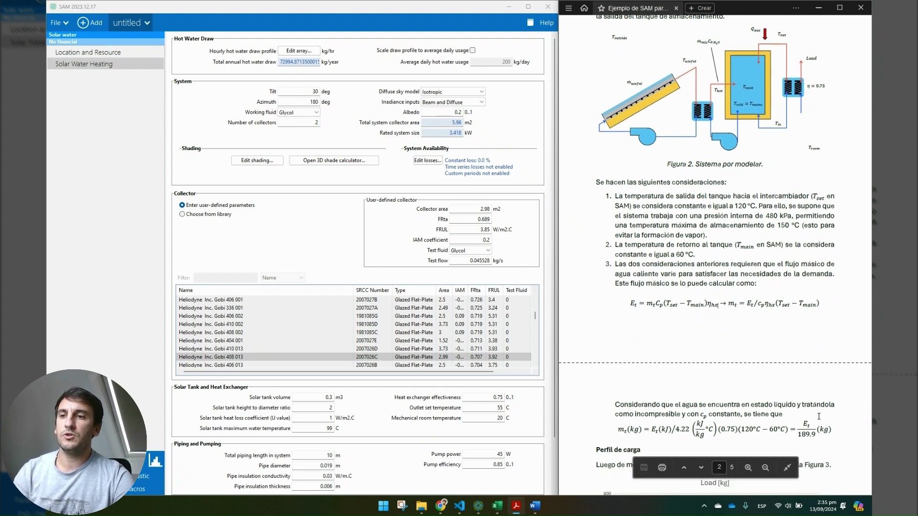
{"action": "scroll", "coordinate": [811, 417], "scroll_direction": "down", "scroll_amount": 2}
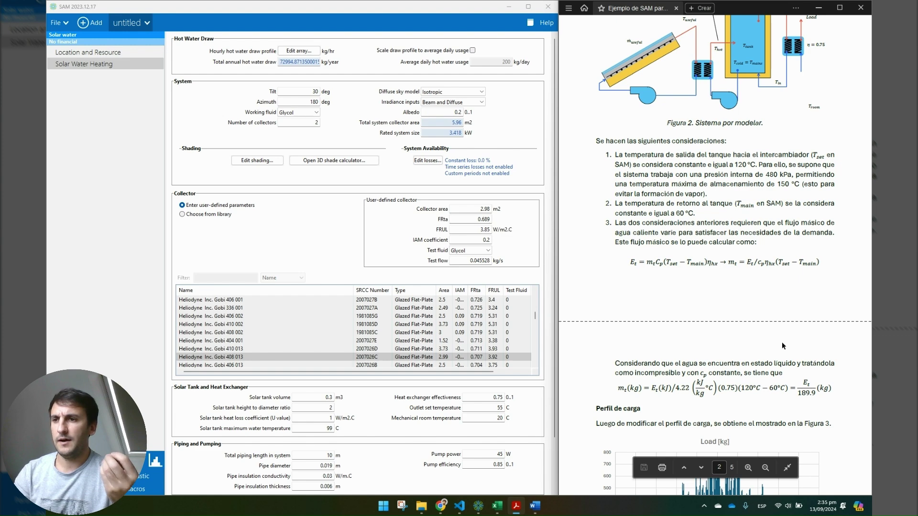
{"action": "scroll", "coordinate": [781, 342], "scroll_direction": "down", "scroll_amount": 4}
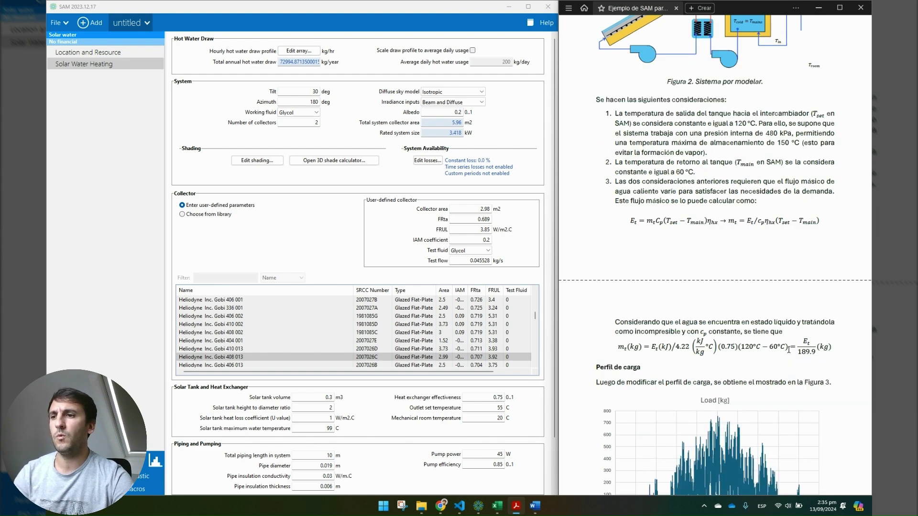
{"action": "scroll", "coordinate": [788, 350], "scroll_direction": "down", "scroll_amount": 3}
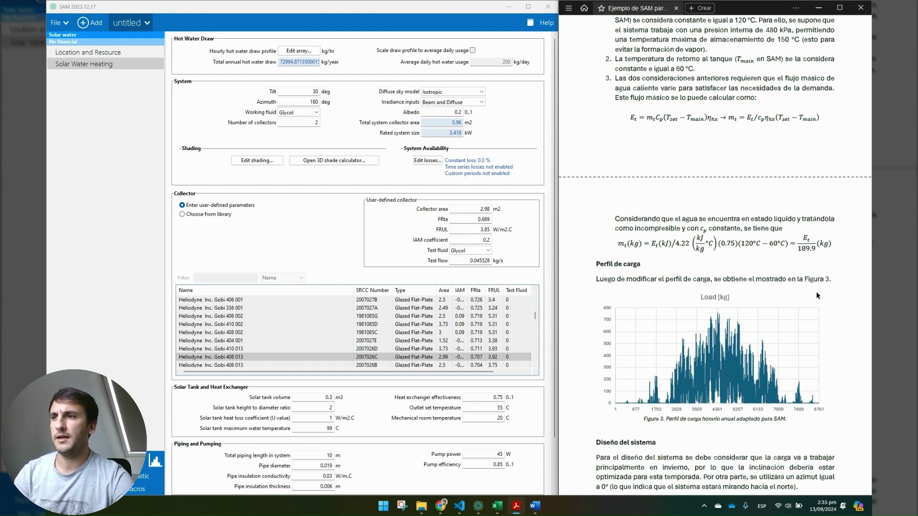
{"action": "scroll", "coordinate": [802, 281], "scroll_direction": "down", "scroll_amount": 4}
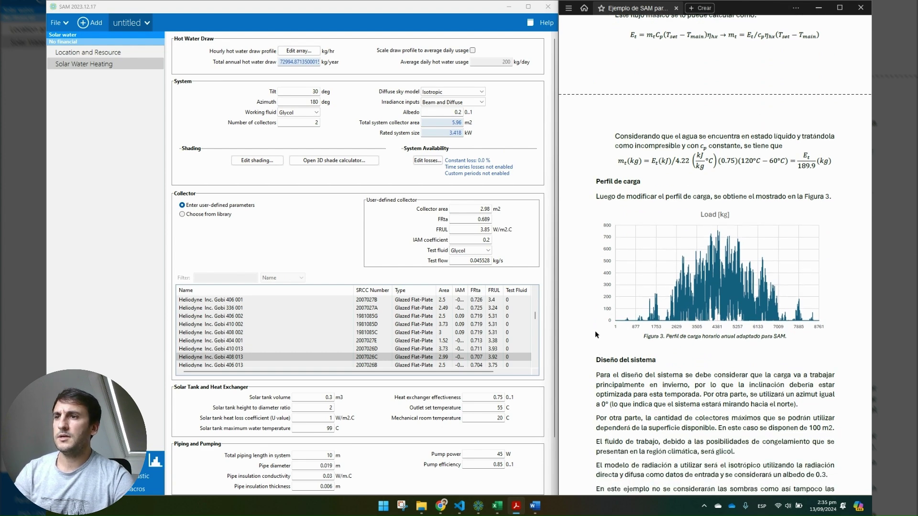
{"action": "left_click_drag", "start_coordinate": [797, 166], "coordinate": [814, 167]}
{"action": "left_click", "coordinate": [811, 269]}
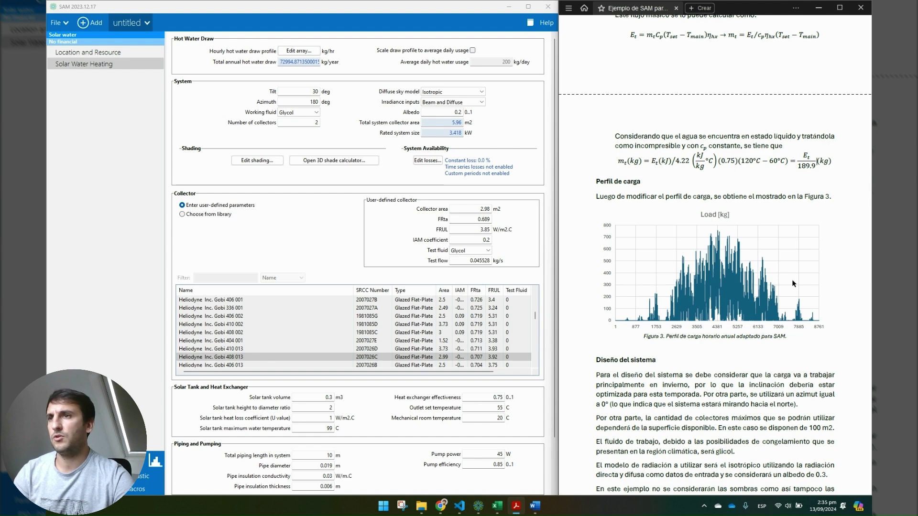
{"action": "scroll", "coordinate": [791, 279], "scroll_direction": "down", "scroll_amount": 3}
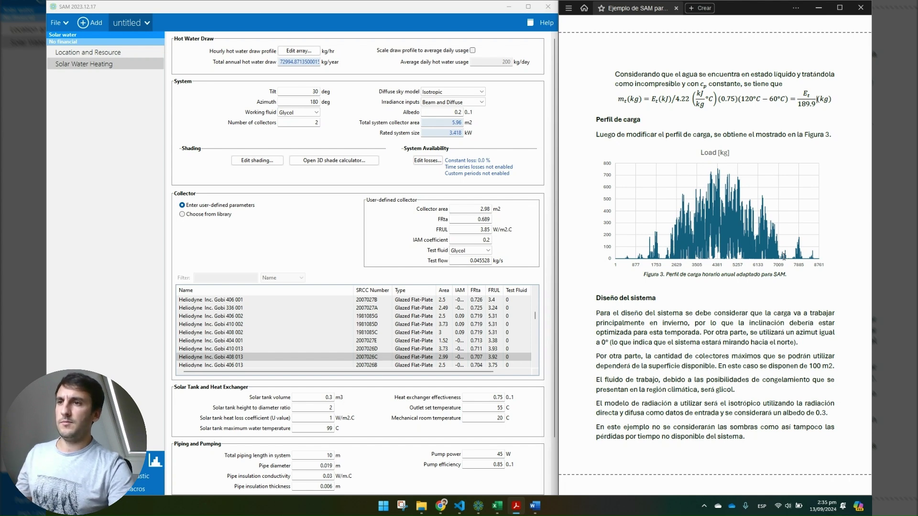
{"action": "scroll", "coordinate": [784, 256], "scroll_direction": "down", "scroll_amount": 2}
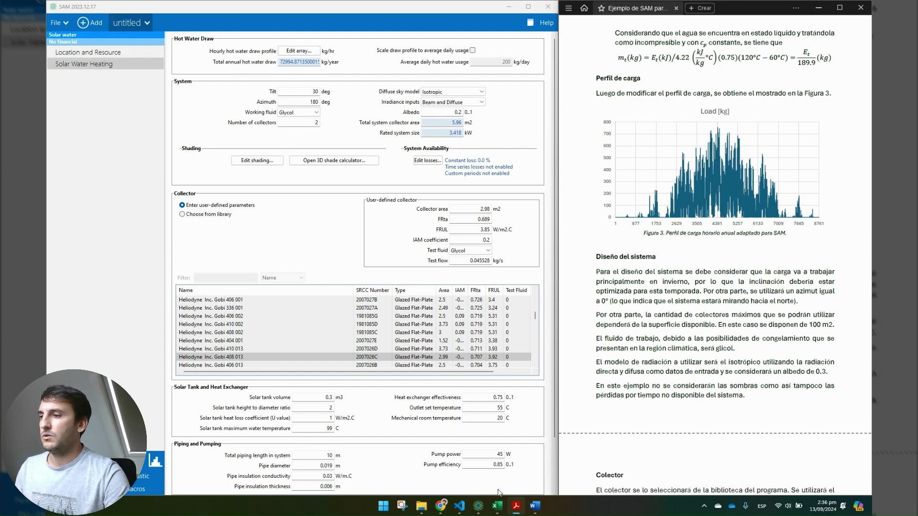
Copy all hourly Load [kg] values, from C2 down, in Excel's load_profile_example.xlsx and return to SAM
{"action": "left_click", "coordinate": [499, 508]}
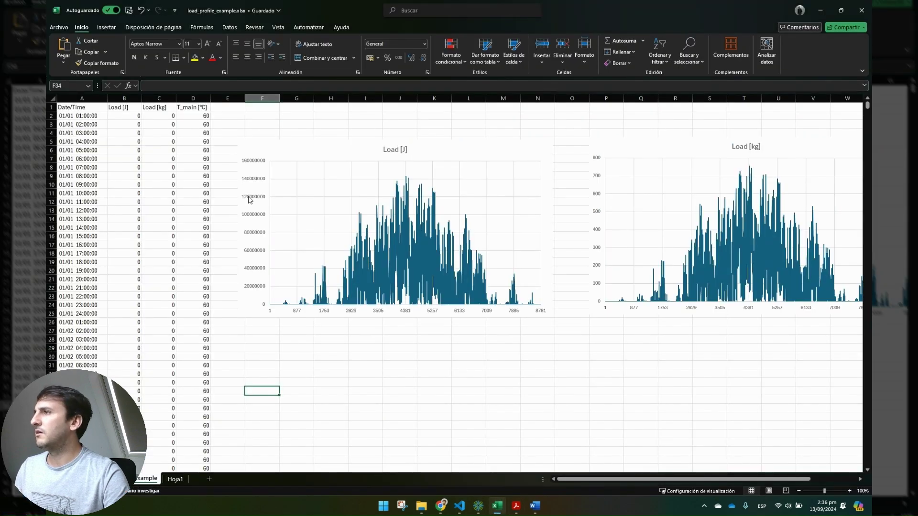
{"action": "left_click", "coordinate": [157, 115]}
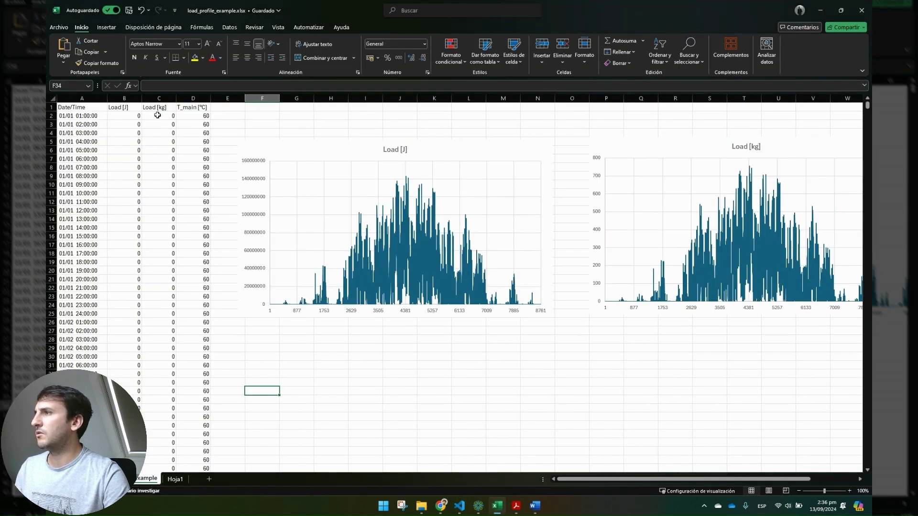
{"action": "key", "text": "ctrl+shift+Down"}
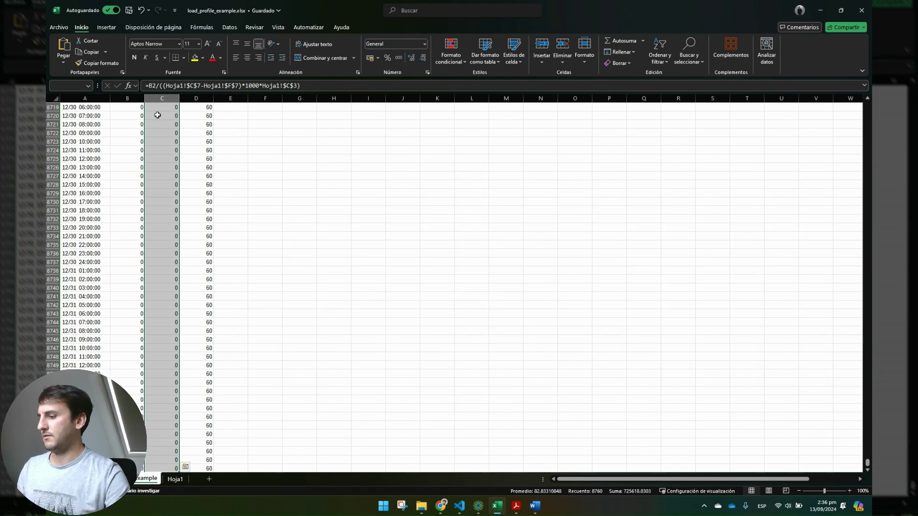
{"action": "key", "text": "ctrl+c"}
{"action": "key", "text": "alt+Tab"}
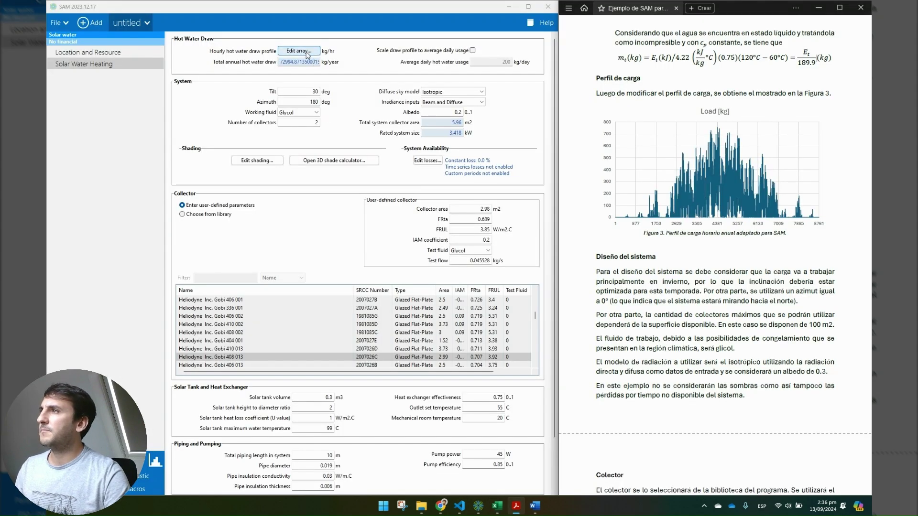
Replace the hourly hot water draw profile with the Load [kg] values copied from Excel and accept the array
{"action": "left_click", "coordinate": [293, 51]}
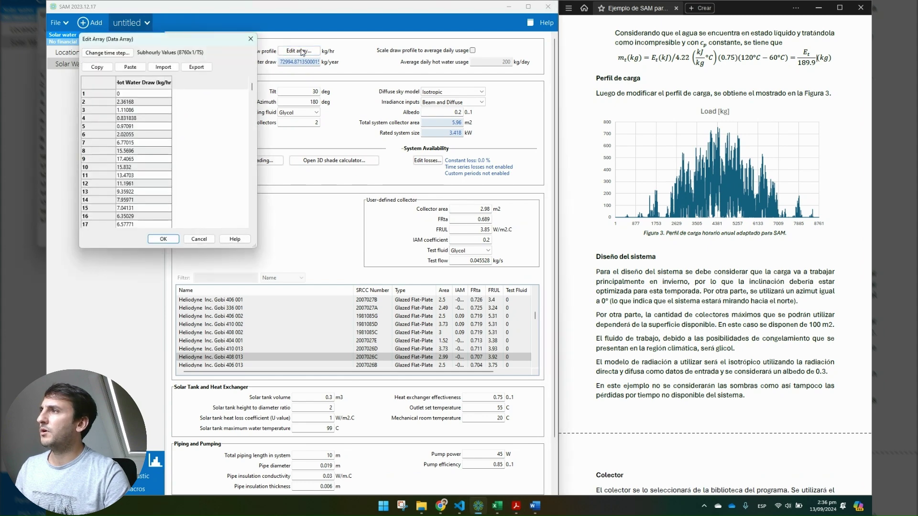
{"action": "left_click", "coordinate": [130, 67]}
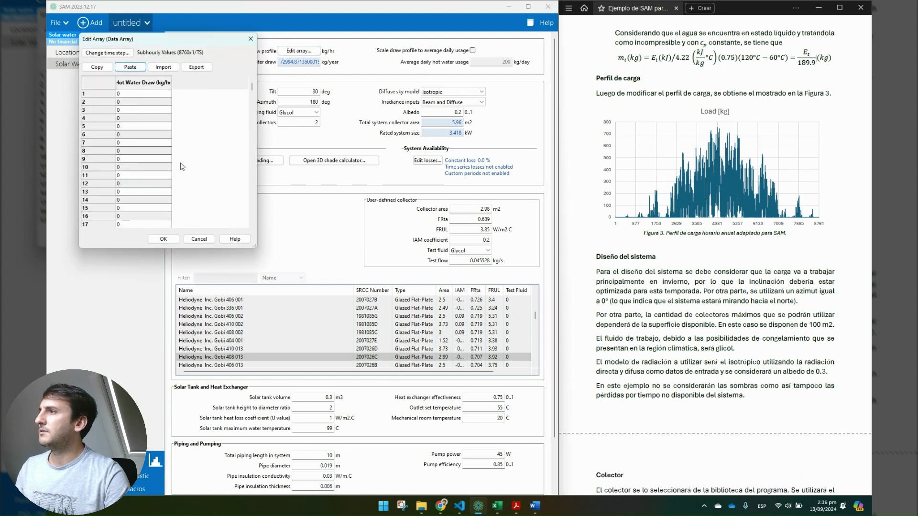
{"action": "left_click", "coordinate": [170, 240]}
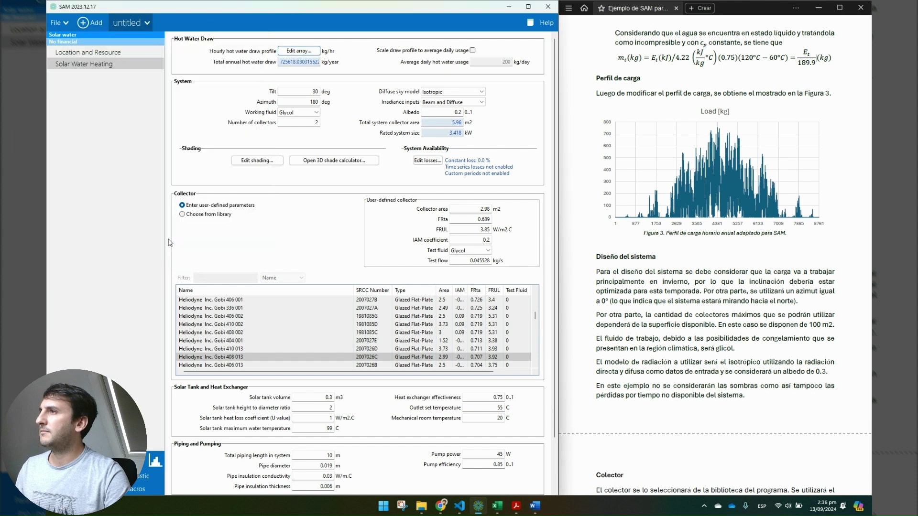
Compare the total annual hot water draw with the sum of the load column in Excel, then return to SAM
{"action": "left_click", "coordinate": [287, 62]}
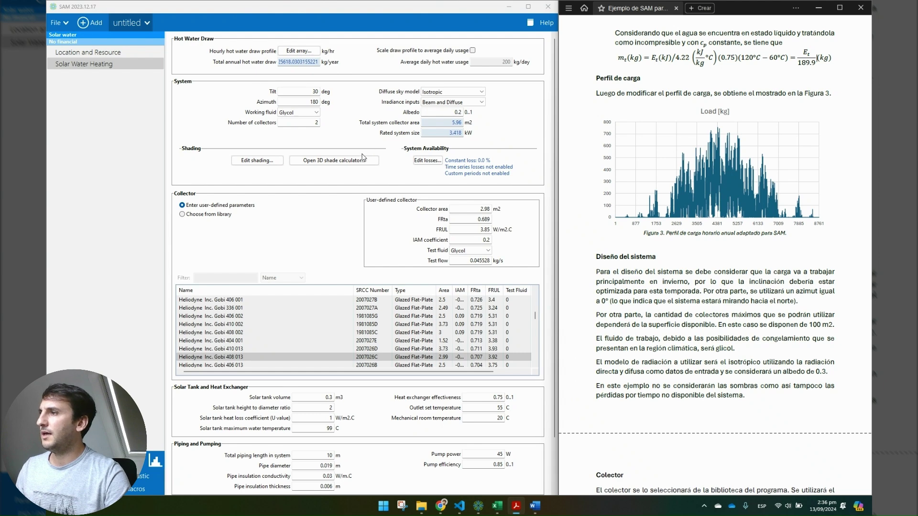
{"action": "left_click", "coordinate": [496, 508]}
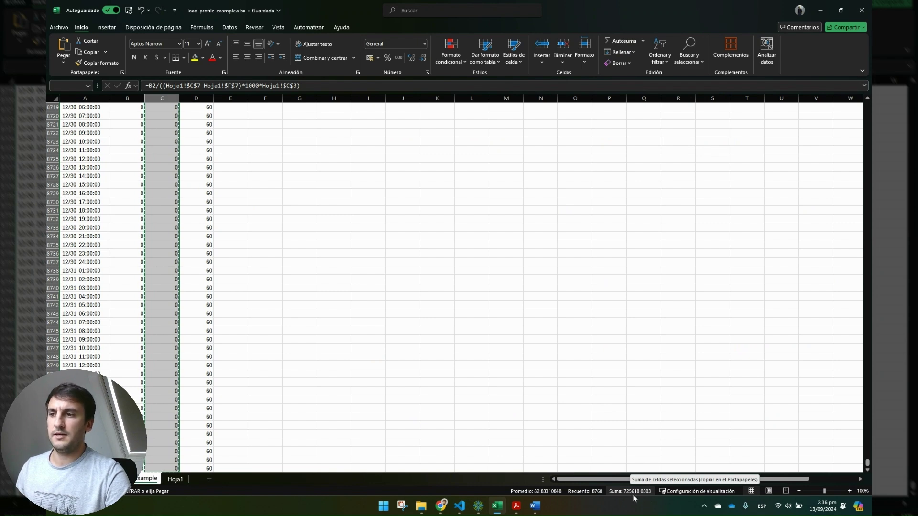
{"action": "left_click", "coordinate": [440, 288]}
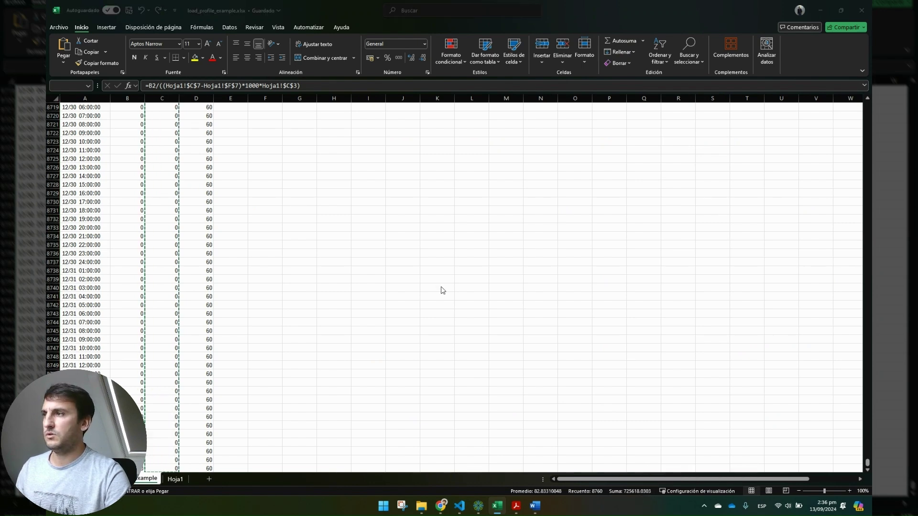
{"action": "key", "text": "alt+Tab"}
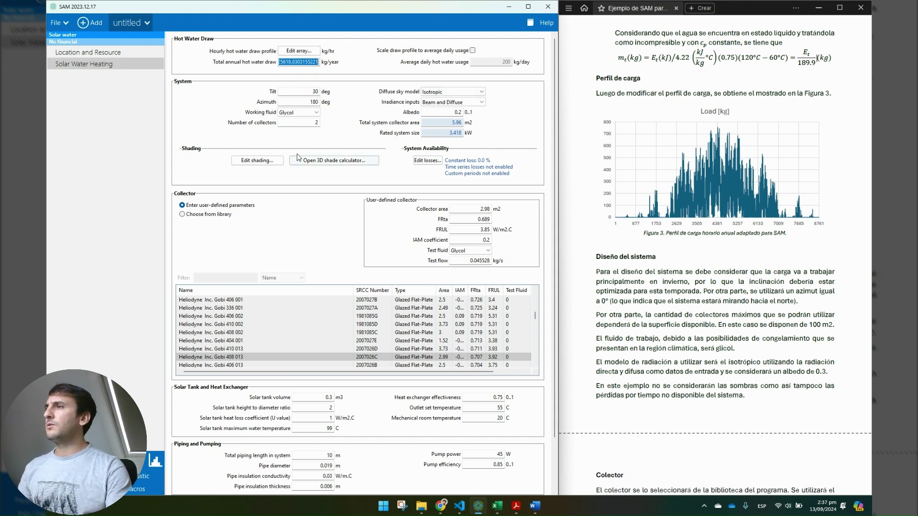
Keep the collector tilt at 30 degrees and set the azimuth to 0 degrees
{"action": "left_click", "coordinate": [298, 94]}
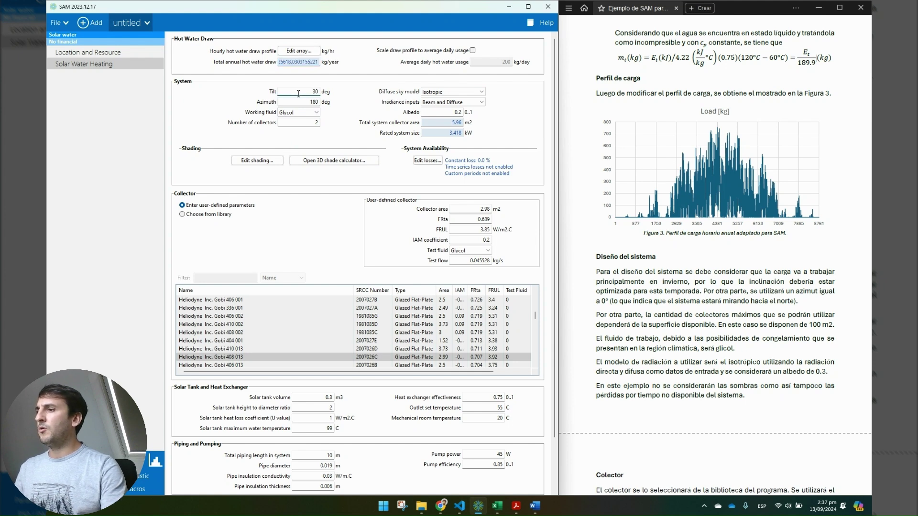
{"action": "left_click_drag", "start_coordinate": [299, 94], "coordinate": [322, 91]}
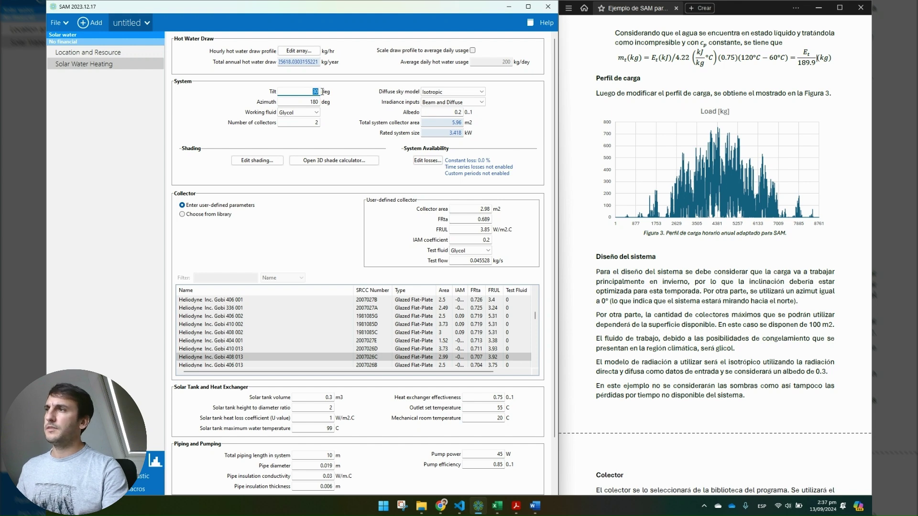
{"action": "left_click", "coordinate": [311, 93]}
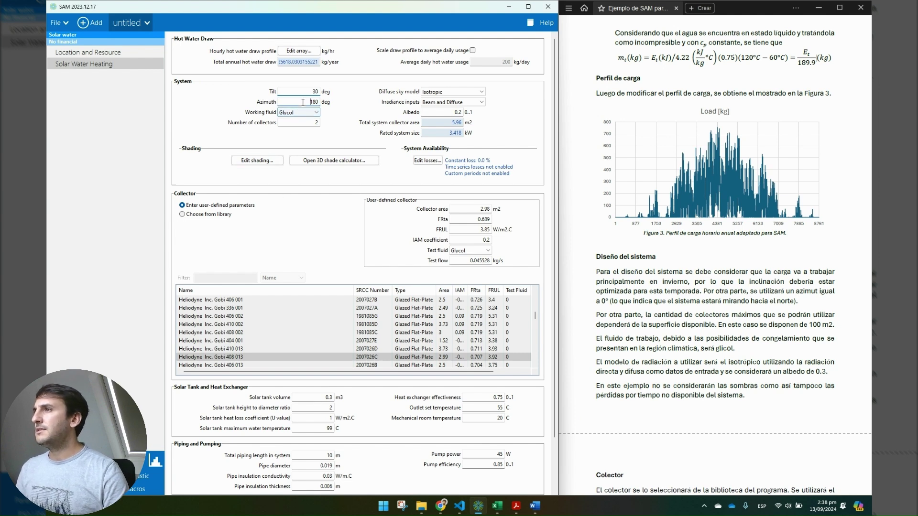
{"action": "key", "text": "Tab"}
{"action": "type", "text": "0"}
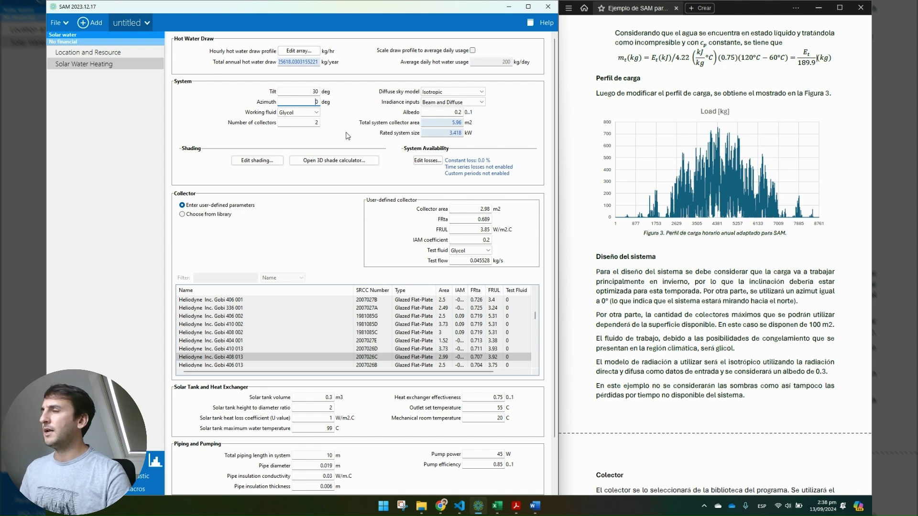
Review the PDF's Heliodyne Gobi 406 013 collector data and maximum collector count against the number of collectors input
{"action": "left_click_drag", "start_coordinate": [306, 123], "coordinate": [324, 123]}
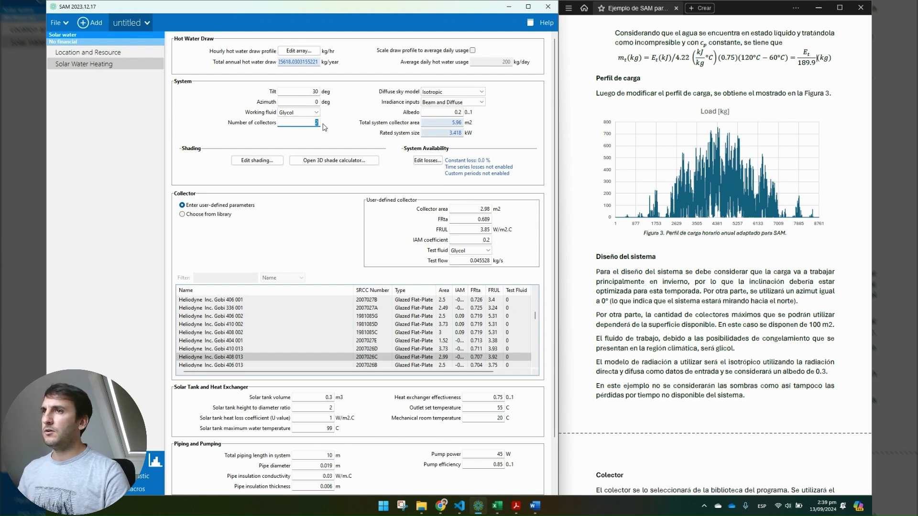
{"action": "scroll", "coordinate": [628, 230], "scroll_direction": "down", "scroll_amount": 3}
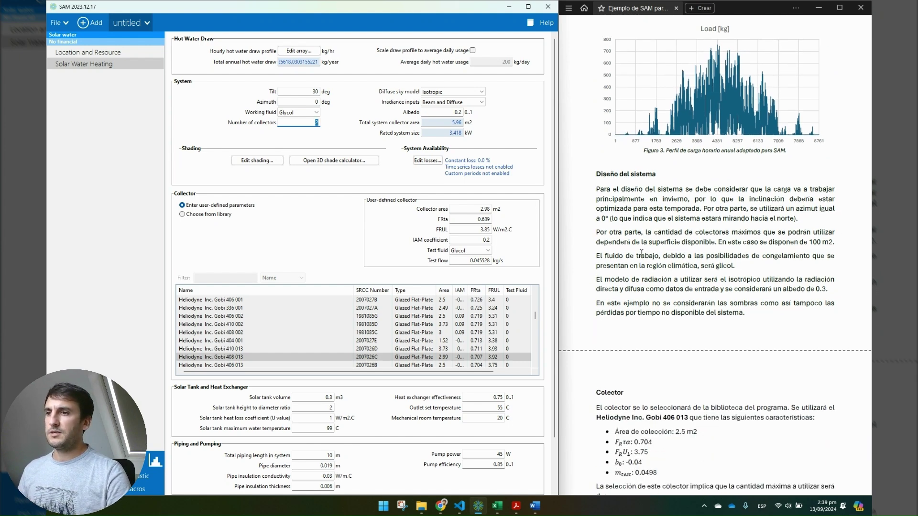
{"action": "scroll", "coordinate": [641, 253], "scroll_direction": "down", "scroll_amount": 1}
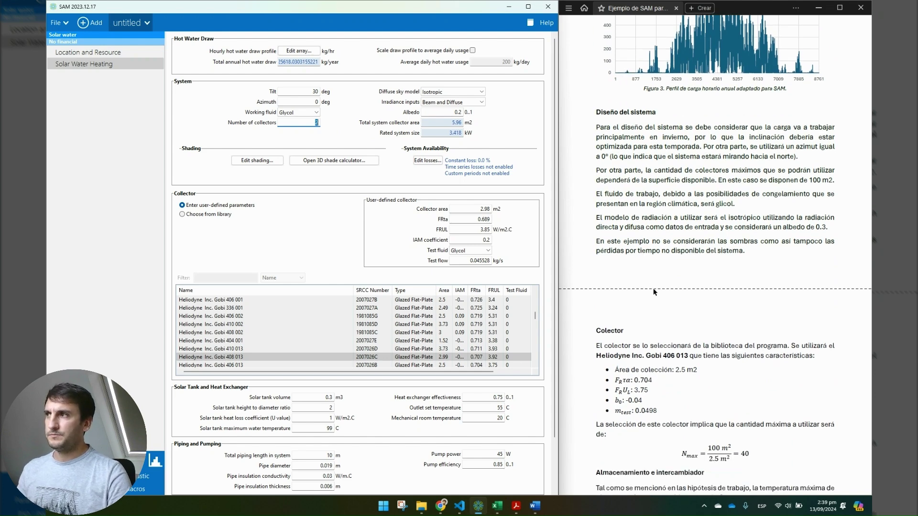
{"action": "scroll", "coordinate": [630, 378], "scroll_direction": "down", "scroll_amount": 1}
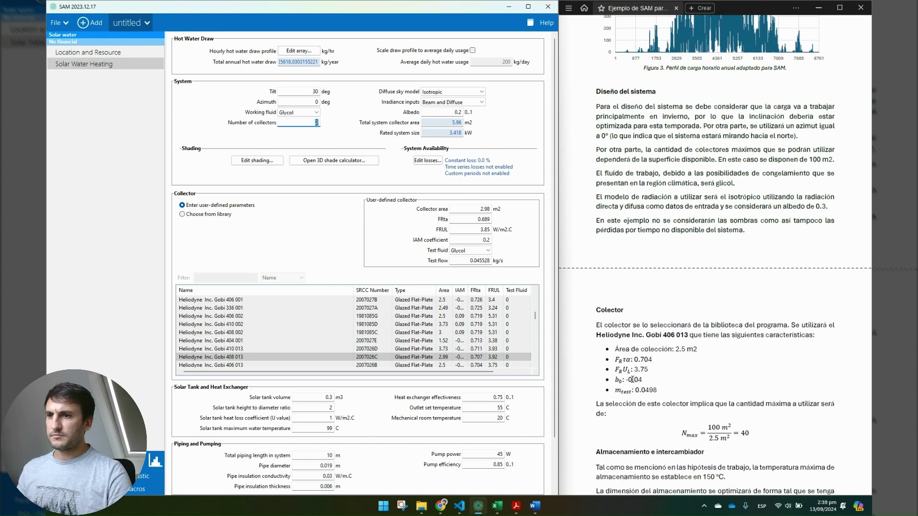
{"action": "left_click", "coordinate": [709, 407]}
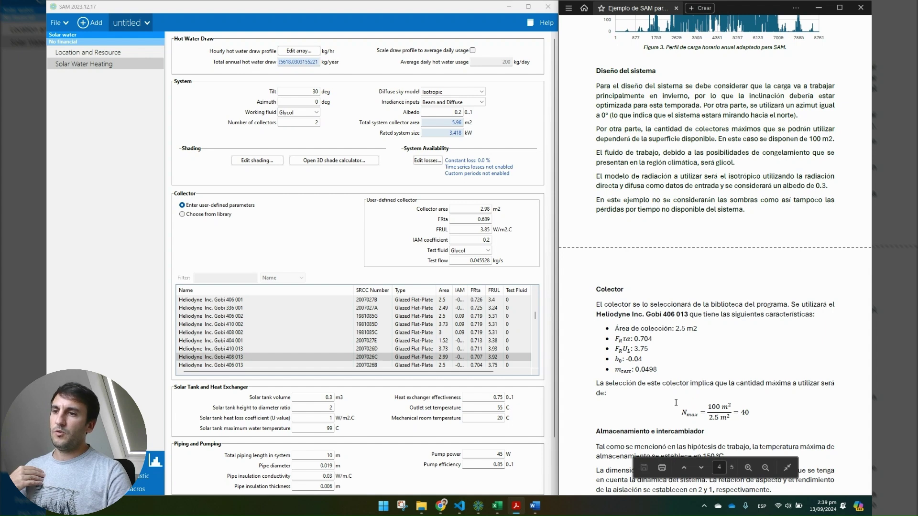
{"action": "left_click", "coordinate": [309, 125]}
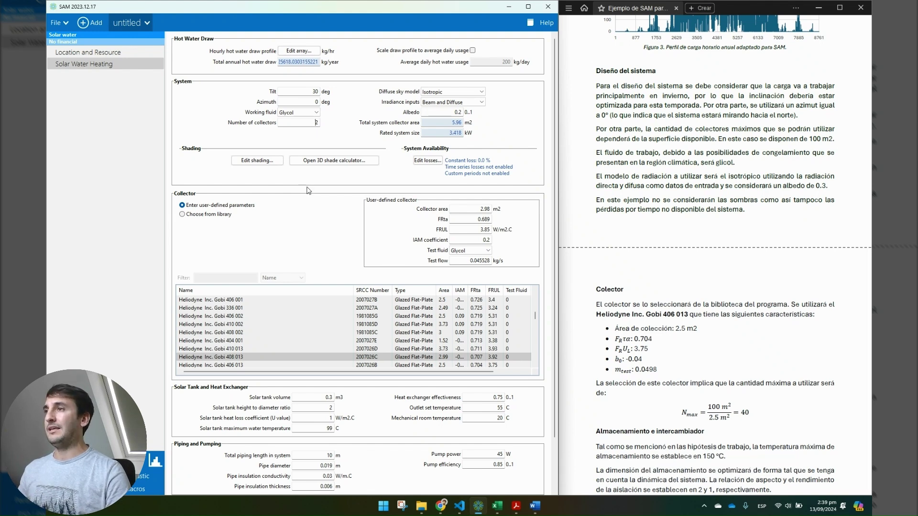
{"action": "left_click", "coordinate": [308, 123]}
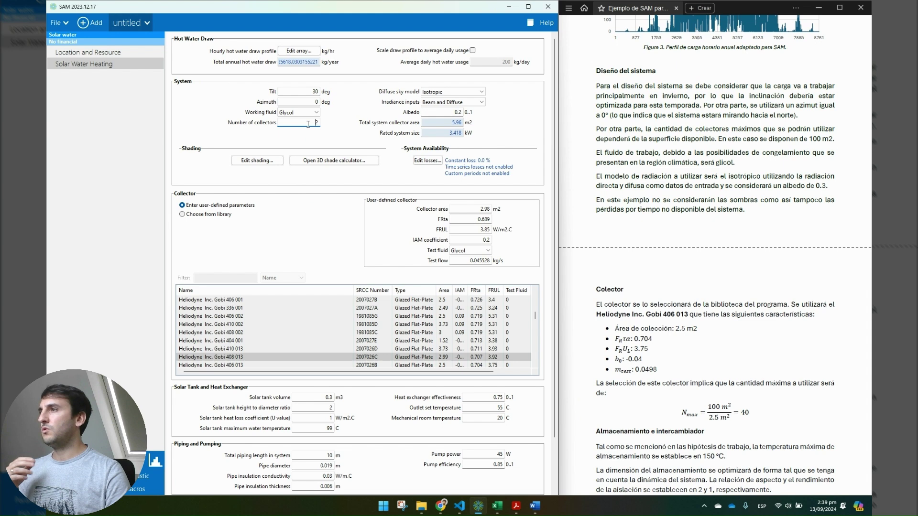
Set the system's albedo to 0.3, leaving the tilt at 30 degrees
{"action": "double_click", "coordinate": [318, 91]}
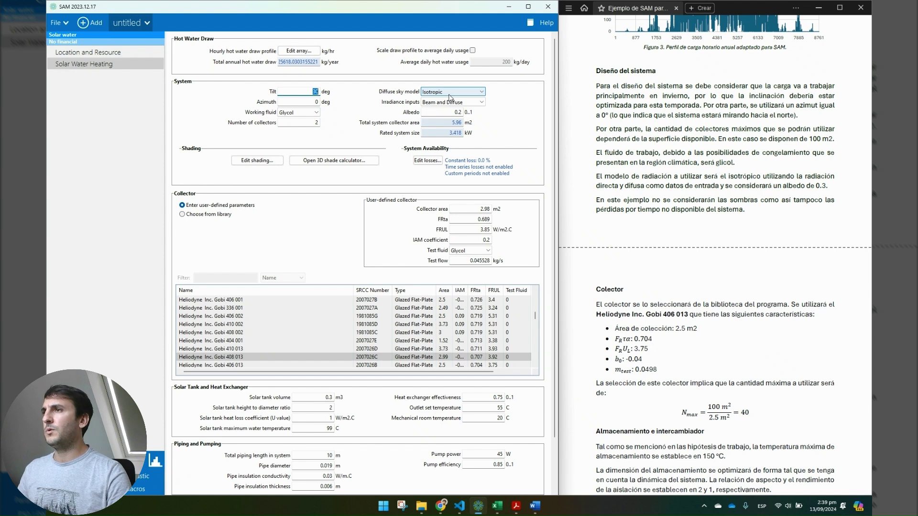
{"action": "left_click", "coordinate": [448, 115]}
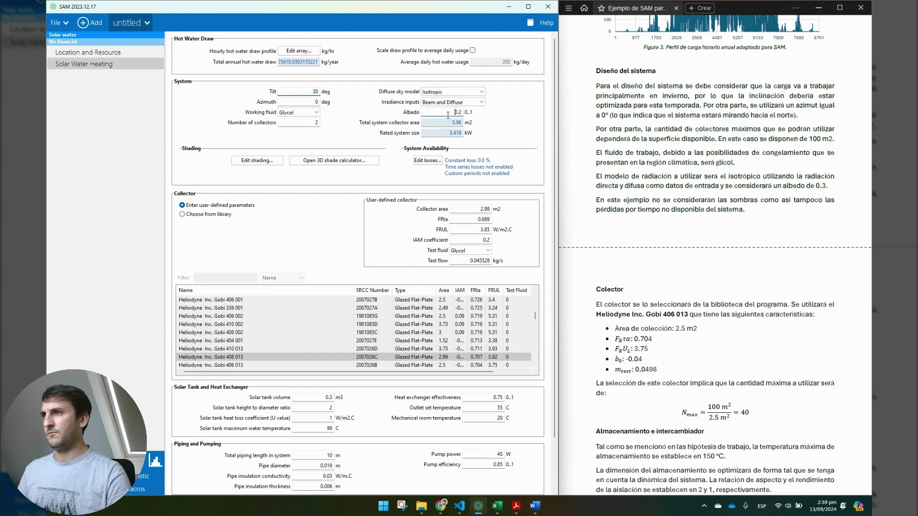
{"action": "left_click_drag", "start_coordinate": [448, 115], "coordinate": [471, 117]}
{"action": "type", "text": "0.3"}
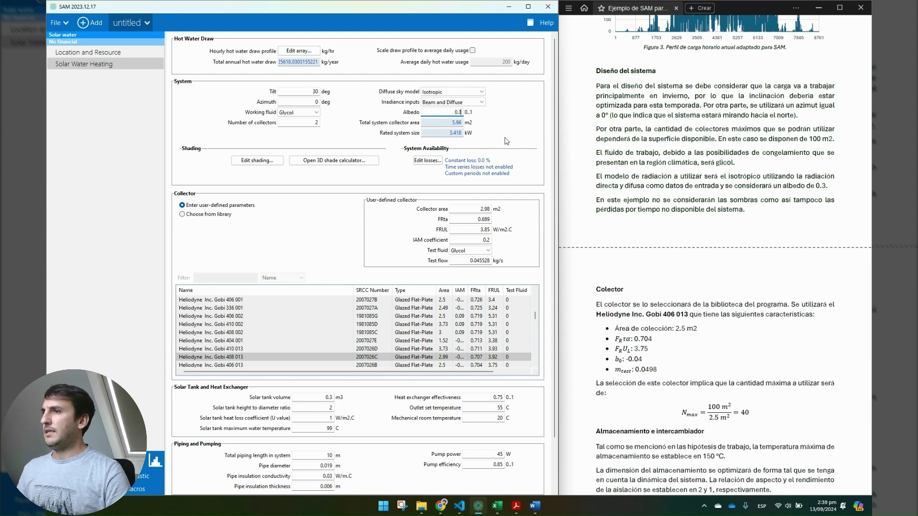
Examine the user-defined collector's area, FRta, FRUL and IAM coefficient inputs
{"action": "scroll", "coordinate": [233, 233], "scroll_direction": "down", "scroll_amount": 2}
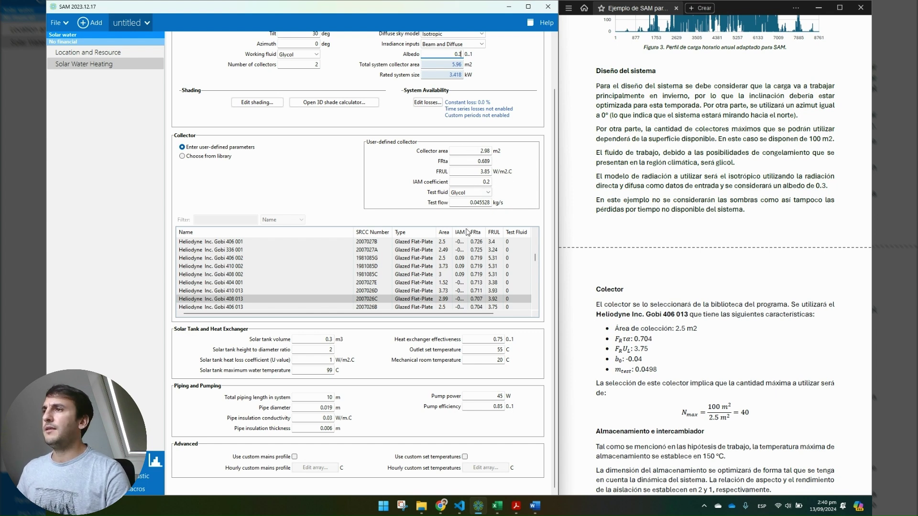
{"action": "left_click", "coordinate": [475, 152]}
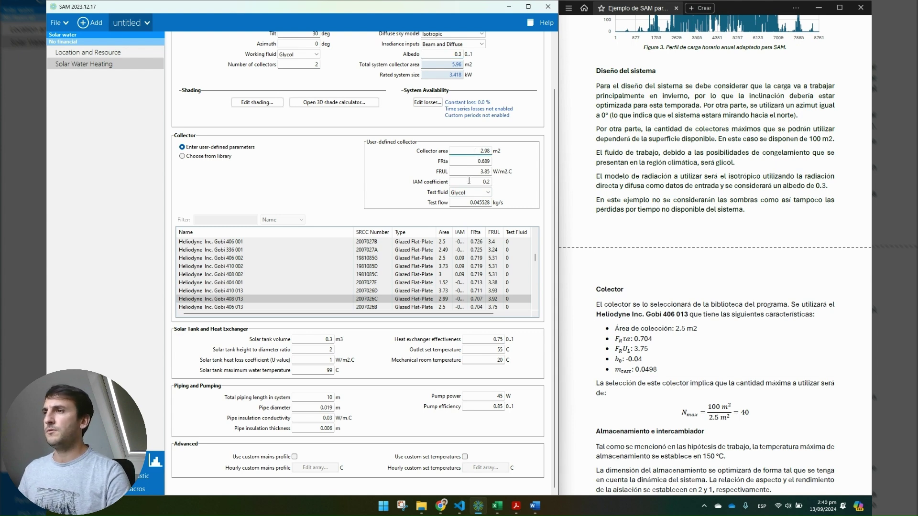
{"action": "left_click", "coordinate": [466, 162]}
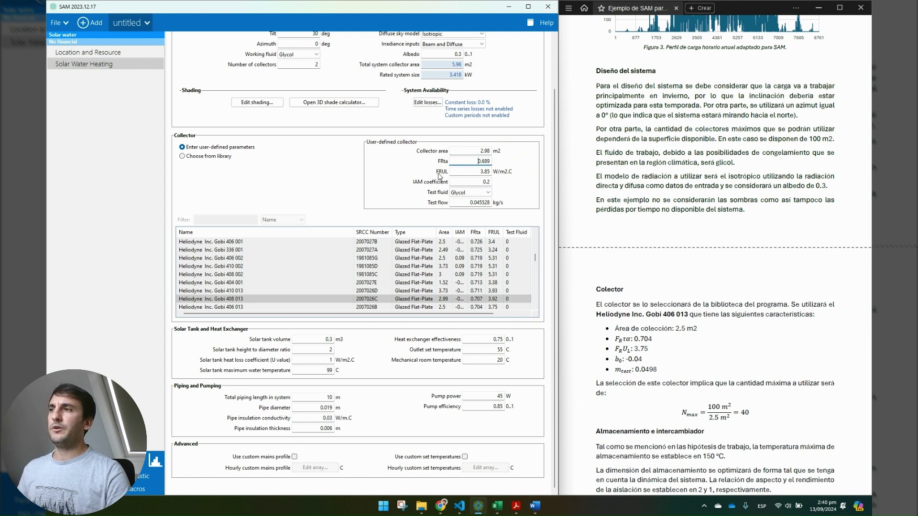
{"action": "left_click", "coordinate": [467, 171]}
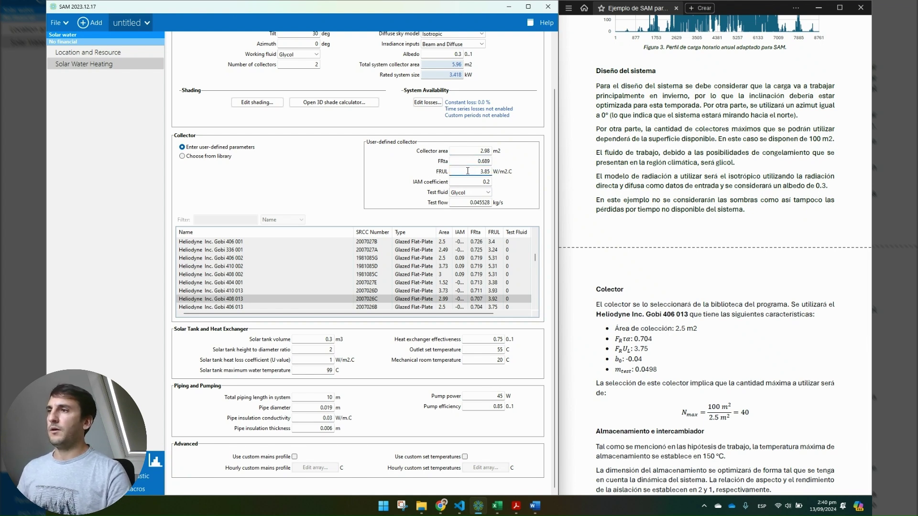
{"action": "left_click", "coordinate": [472, 163]}
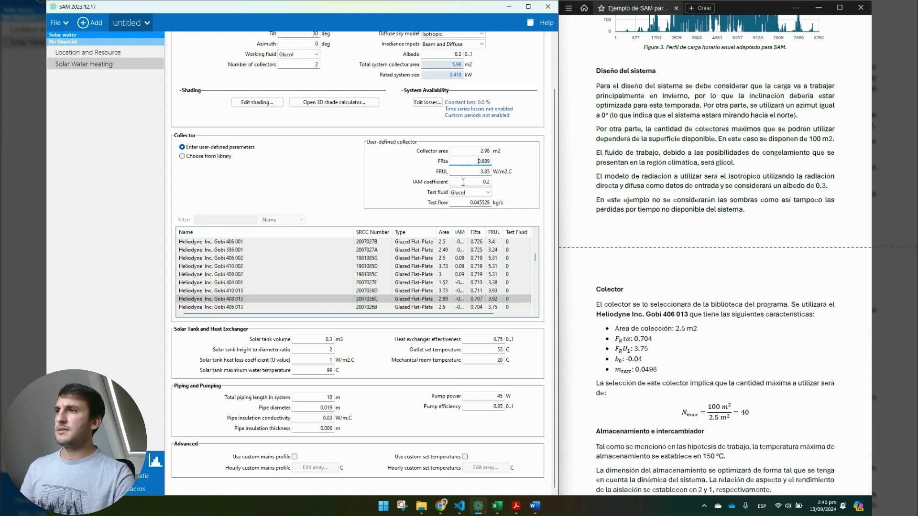
{"action": "left_click", "coordinate": [466, 170]}
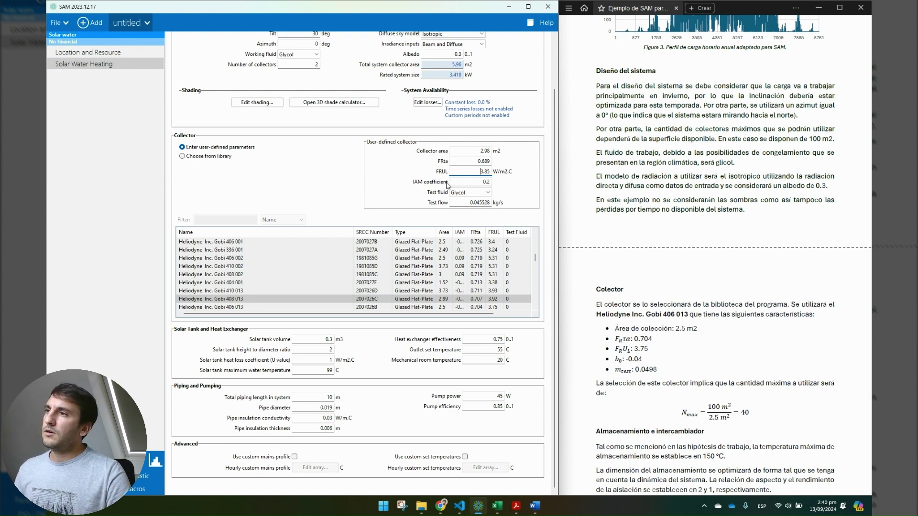
{"action": "left_click", "coordinate": [464, 184]}
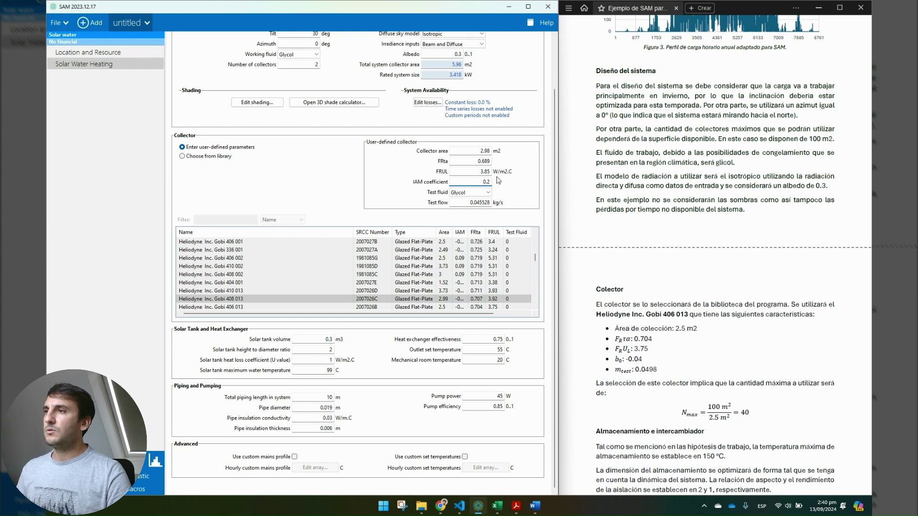
Look up the IAM coefficient and its constant b0 in the Solar Water Heating help page's collector parameters
{"action": "left_click", "coordinate": [543, 28]}
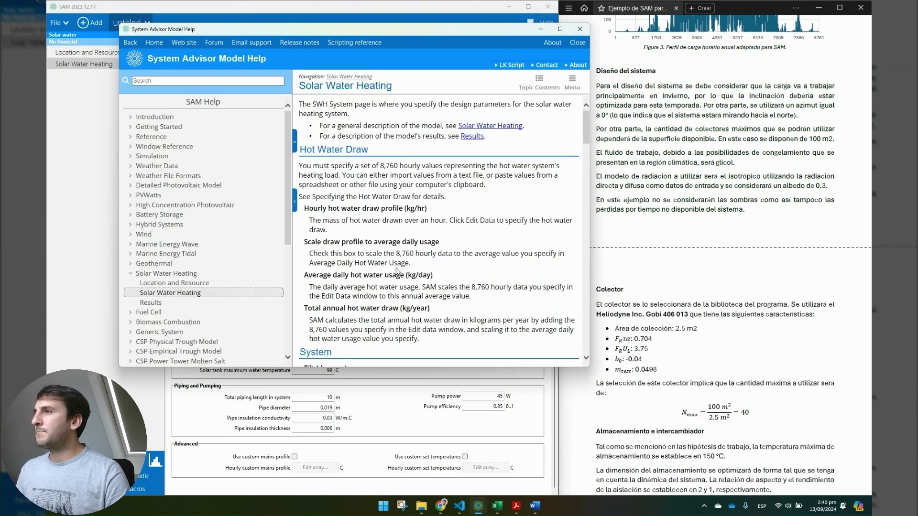
{"action": "scroll", "coordinate": [396, 271], "scroll_direction": "down", "scroll_amount": 3}
{"action": "scroll", "coordinate": [396, 272], "scroll_direction": "down", "scroll_amount": 8}
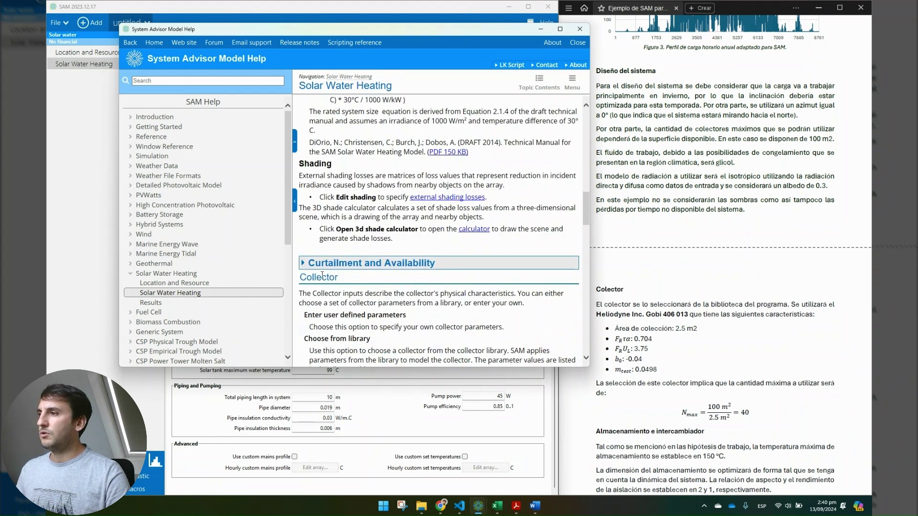
{"action": "scroll", "coordinate": [320, 274], "scroll_direction": "down", "scroll_amount": 3}
{"action": "scroll", "coordinate": [340, 254], "scroll_direction": "down", "scroll_amount": 4}
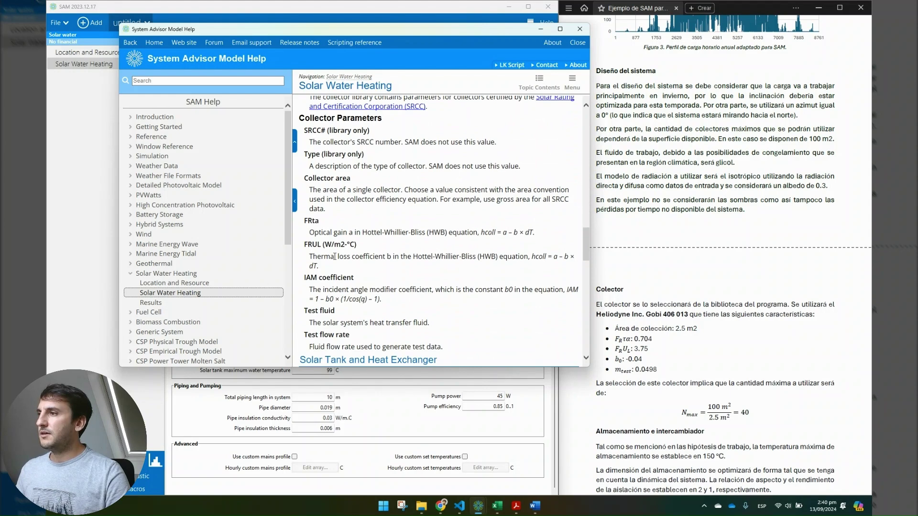
{"action": "left_click_drag", "start_coordinate": [304, 278], "coordinate": [353, 277]}
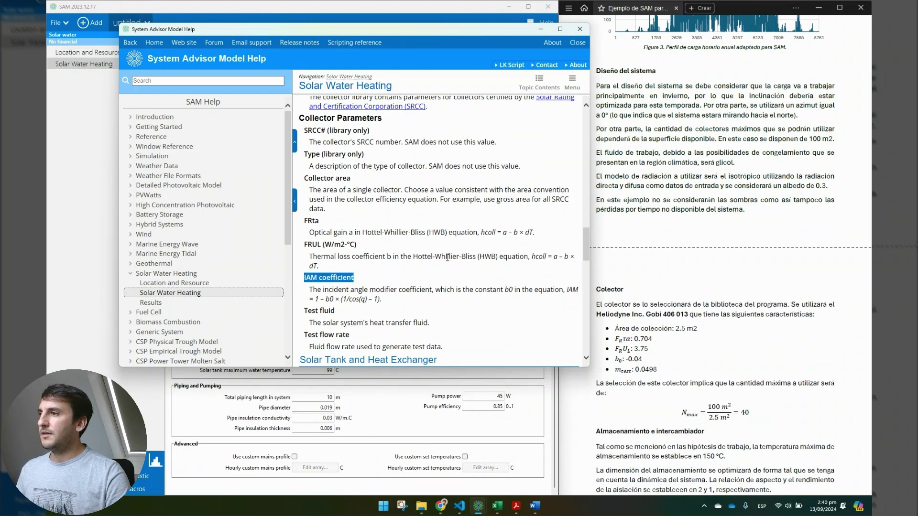
{"action": "scroll", "coordinate": [442, 253], "scroll_direction": "down", "scroll_amount": 3}
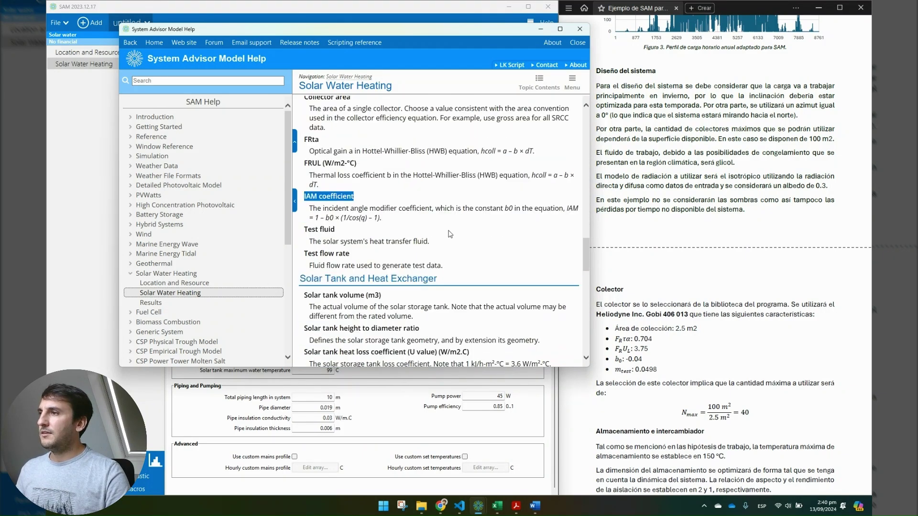
{"action": "left_click", "coordinate": [327, 210]}
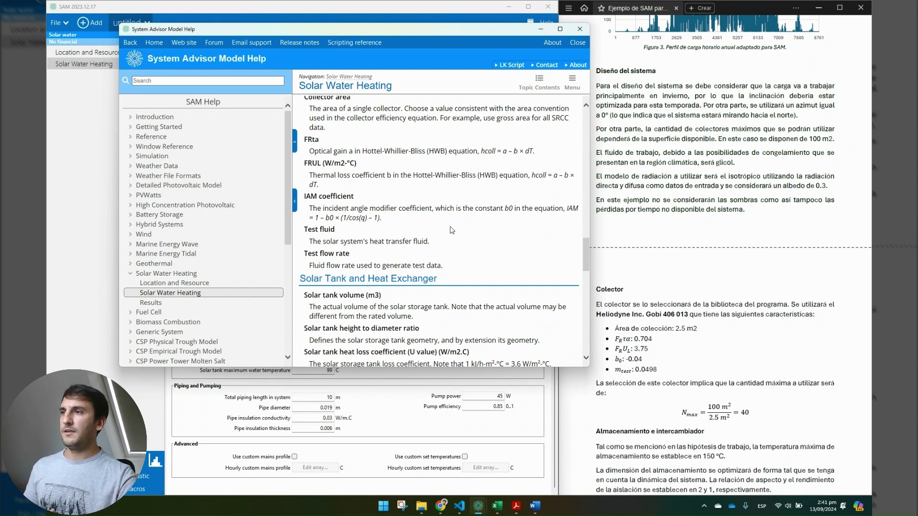
{"action": "double_click", "coordinate": [509, 208]}
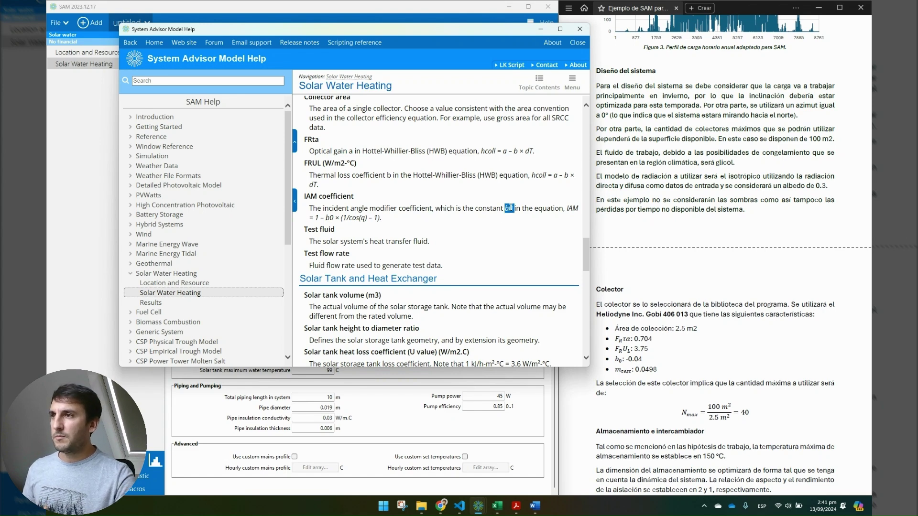
Close the help page and examine the user-defined collector's IAM coefficient, test fluid and test flow inputs
{"action": "left_click", "coordinate": [446, 219]}
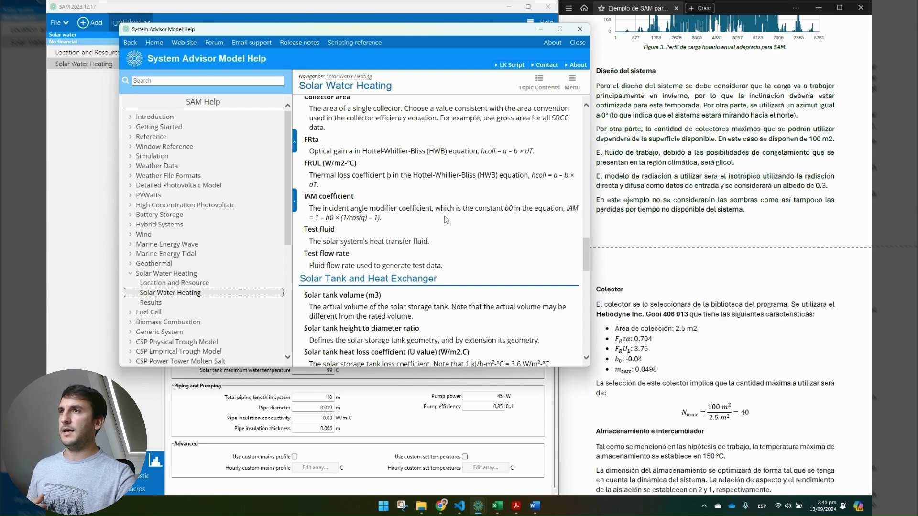
{"action": "left_click", "coordinate": [580, 29]}
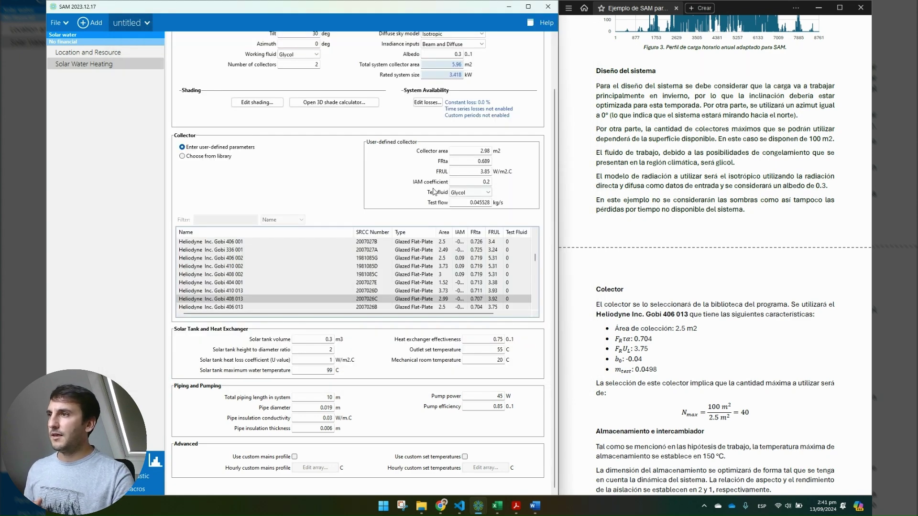
{"action": "left_click", "coordinate": [482, 181]}
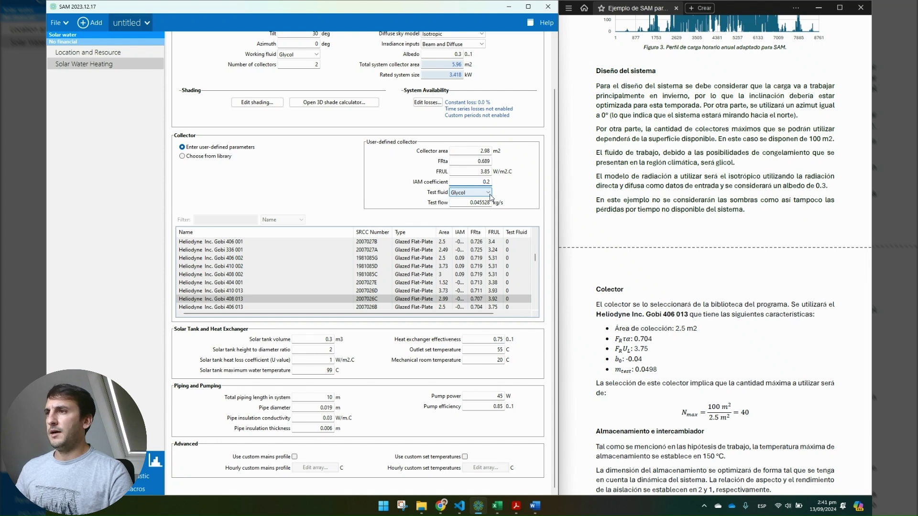
{"action": "left_click", "coordinate": [467, 203]}
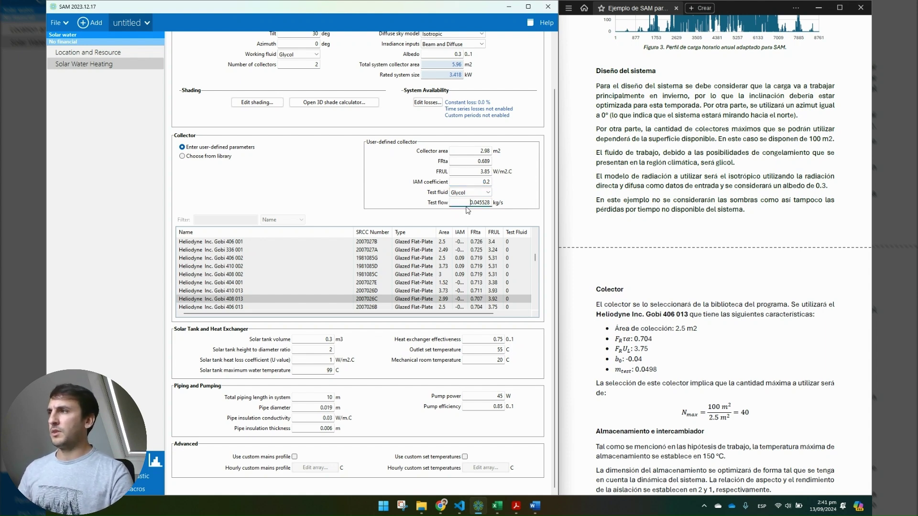
Choose the collector from the library, selecting Heliodyne Inc. Gobi 406 013
{"action": "left_click", "coordinate": [182, 156]}
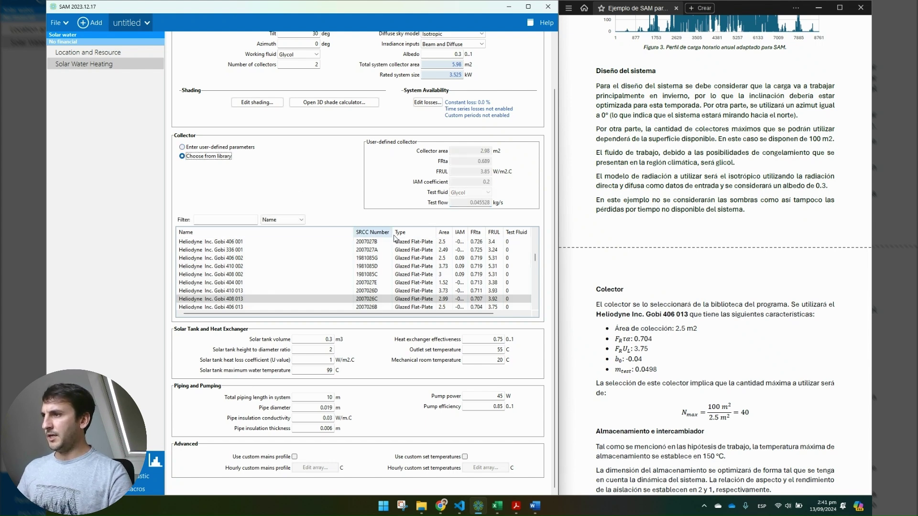
{"action": "left_click", "coordinate": [229, 307]}
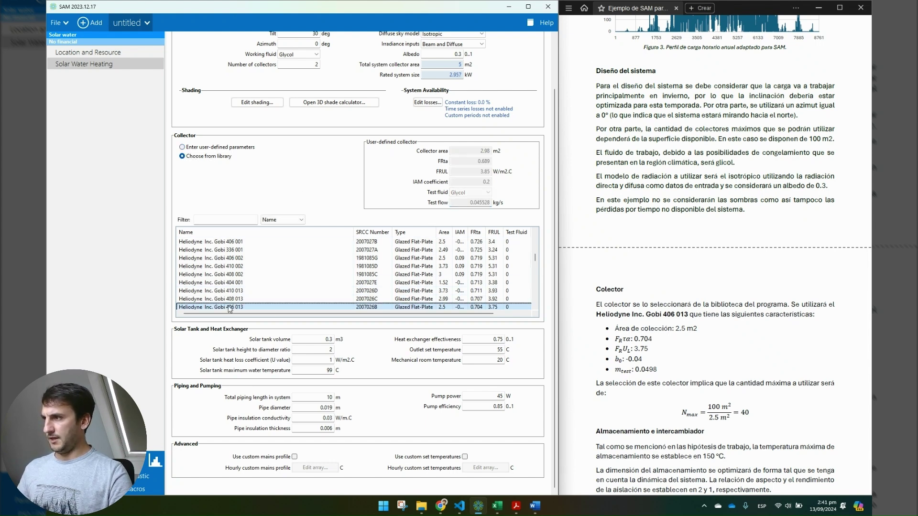
{"action": "scroll", "coordinate": [229, 287], "scroll_direction": "down", "scroll_amount": 2}
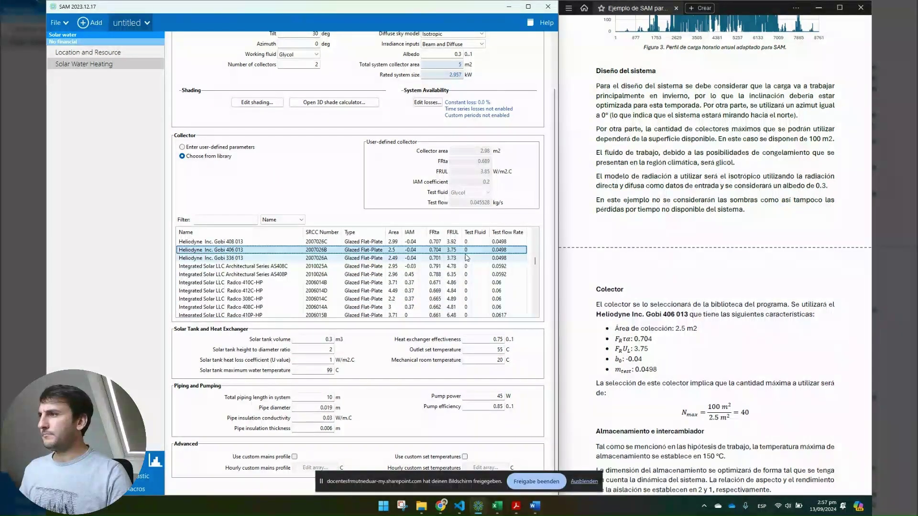
{"action": "left_click", "coordinate": [258, 251]}
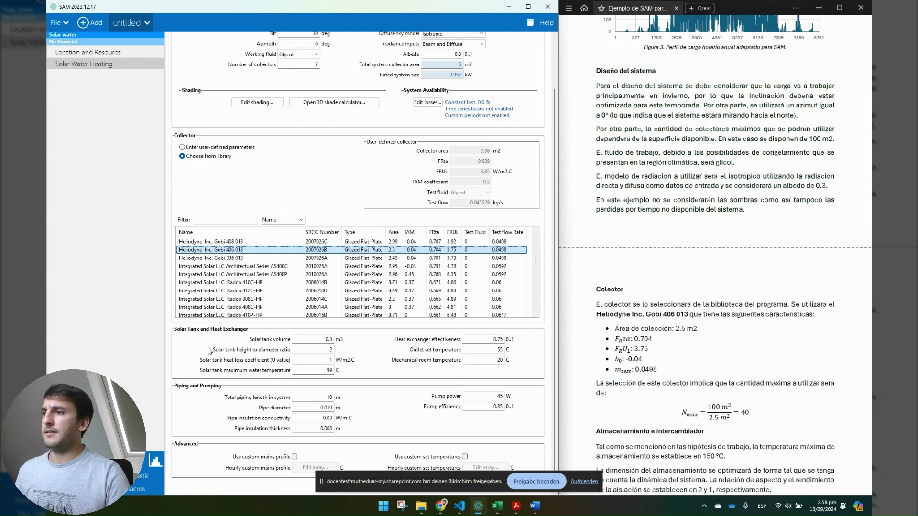
Compare the system diagram in the Solar Water Heating help with the system scheme and considerations in the PDF
{"action": "left_click", "coordinate": [545, 23]}
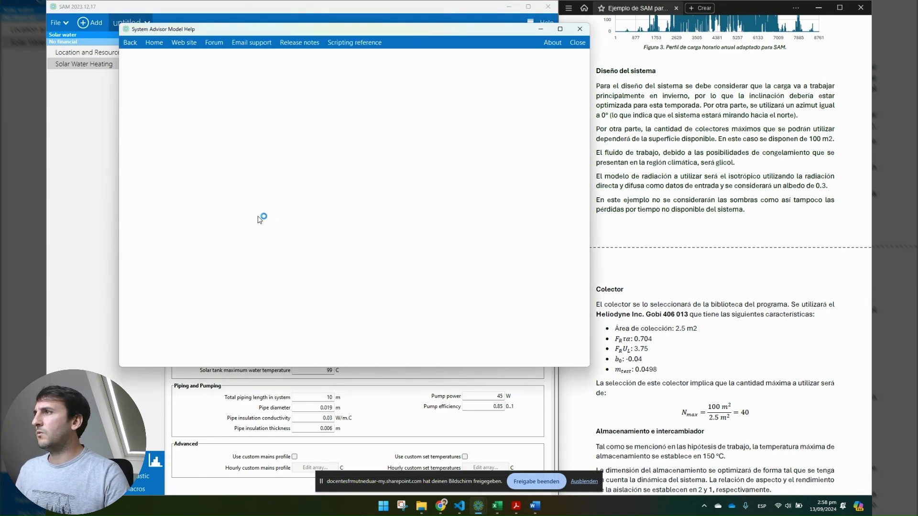
{"action": "left_click", "coordinate": [170, 274]}
{"action": "scroll", "coordinate": [485, 243], "scroll_direction": "down", "scroll_amount": 5}
{"action": "scroll", "coordinate": [486, 243], "scroll_direction": "down", "scroll_amount": 1}
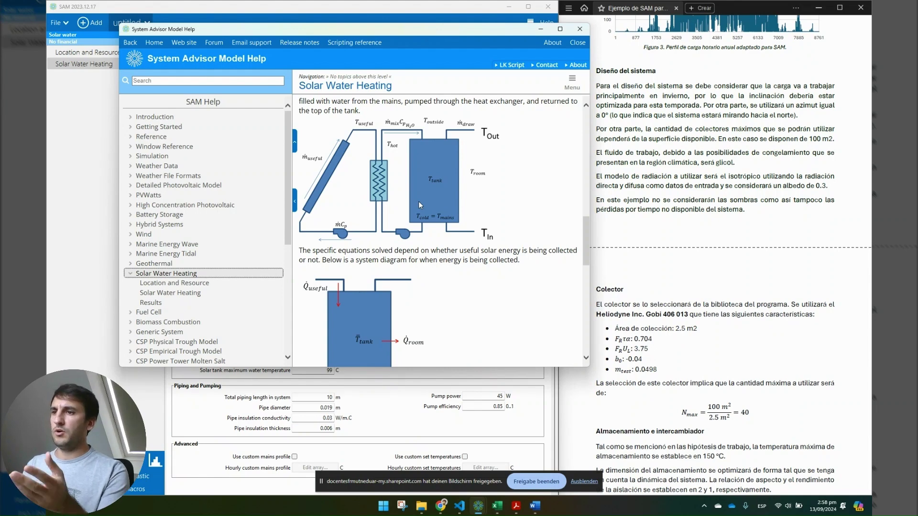
{"action": "scroll", "coordinate": [740, 211], "scroll_direction": "up", "scroll_amount": 15}
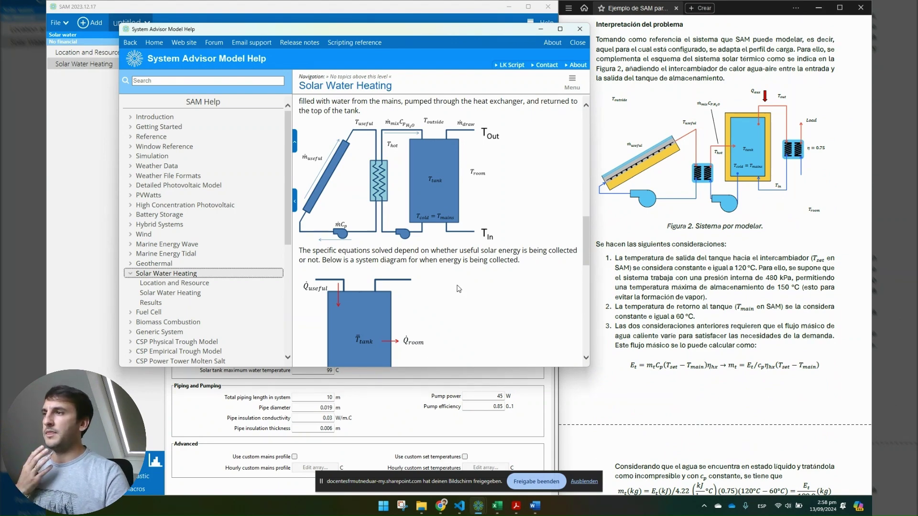
{"action": "scroll", "coordinate": [741, 230], "scroll_direction": "down", "scroll_amount": 5}
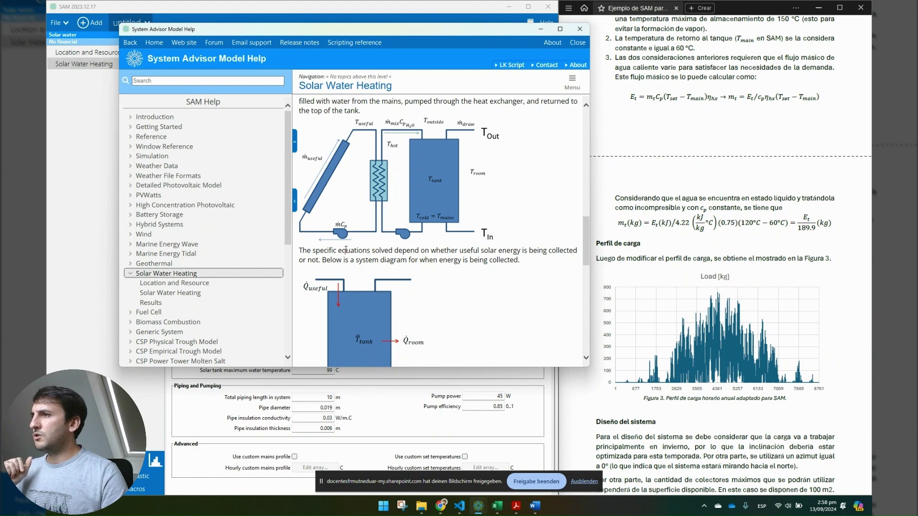
Read the help's Solar Water Heating Model Notes on how collectors are plumbed and their flow, and close the help
{"action": "scroll", "coordinate": [345, 250], "scroll_direction": "up", "scroll_amount": 10}
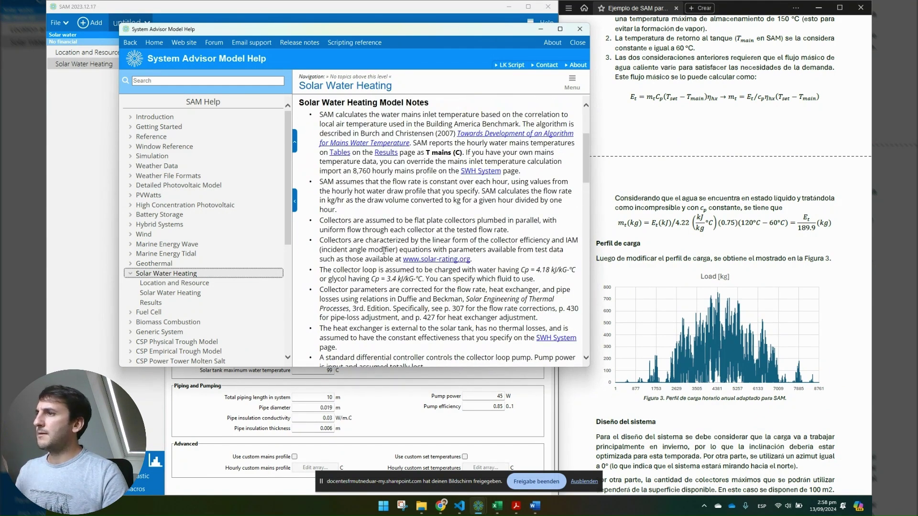
{"action": "scroll", "coordinate": [383, 250], "scroll_direction": "up", "scroll_amount": 1}
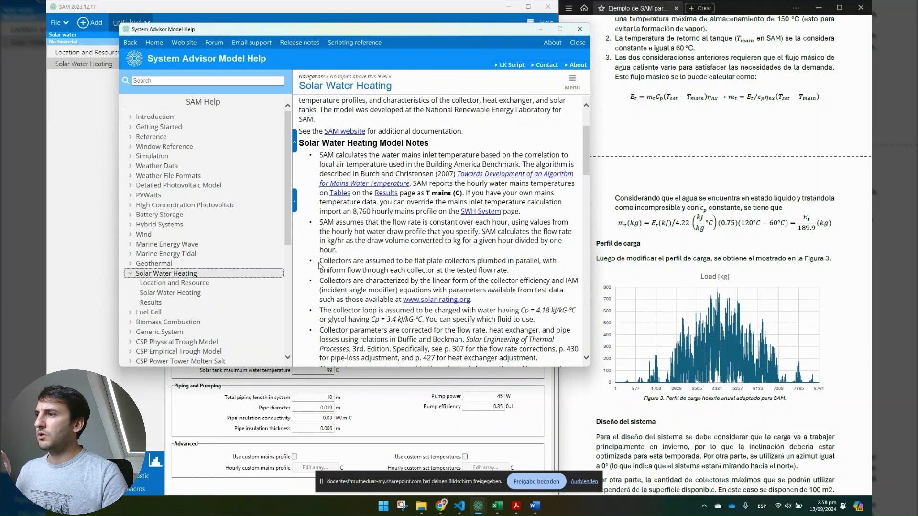
{"action": "left_click_drag", "start_coordinate": [319, 260], "coordinate": [513, 273]}
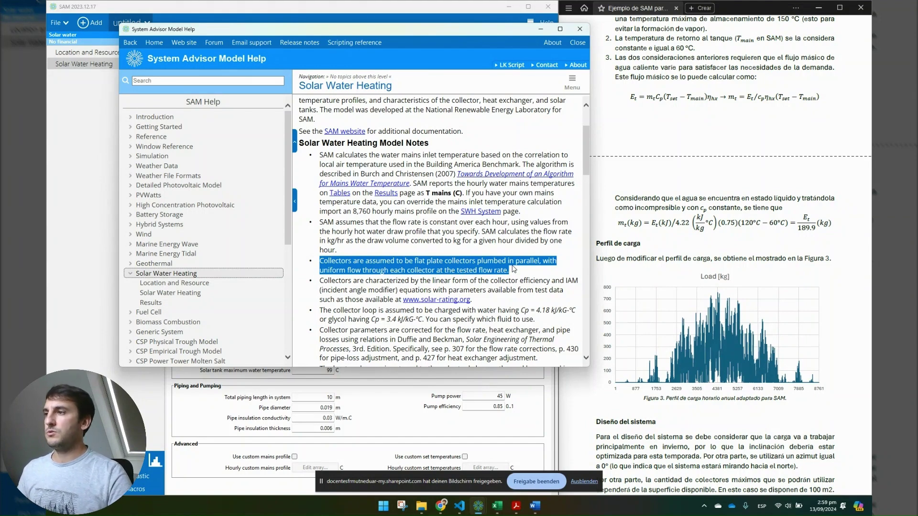
{"action": "left_click", "coordinate": [527, 275]}
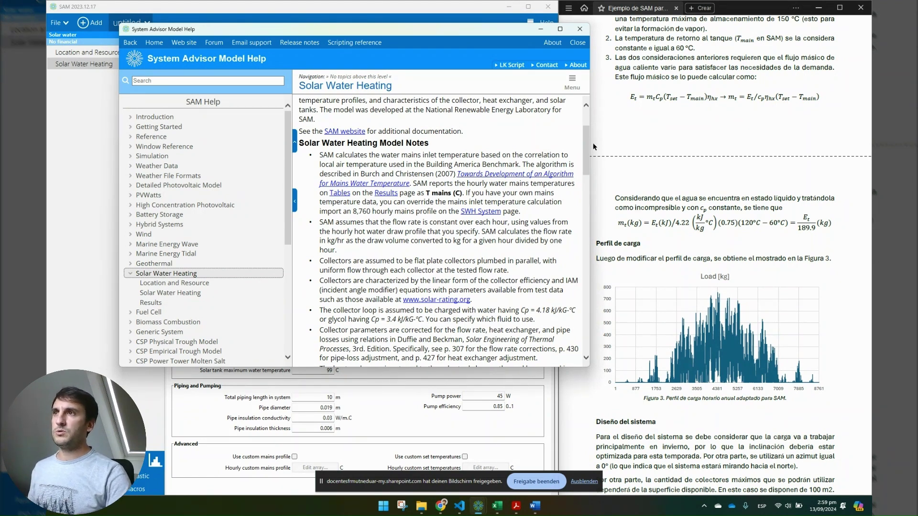
{"action": "left_click", "coordinate": [587, 29]}
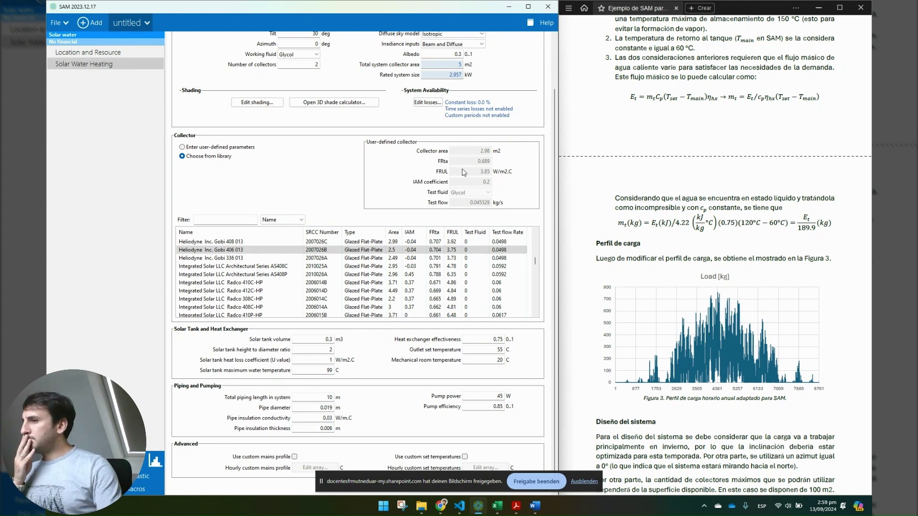
Go through the solar tank's volume, height-to-diameter ratio and heat loss inputs, and set its maximum water temperature to 150 °C
{"action": "left_click", "coordinate": [311, 339]}
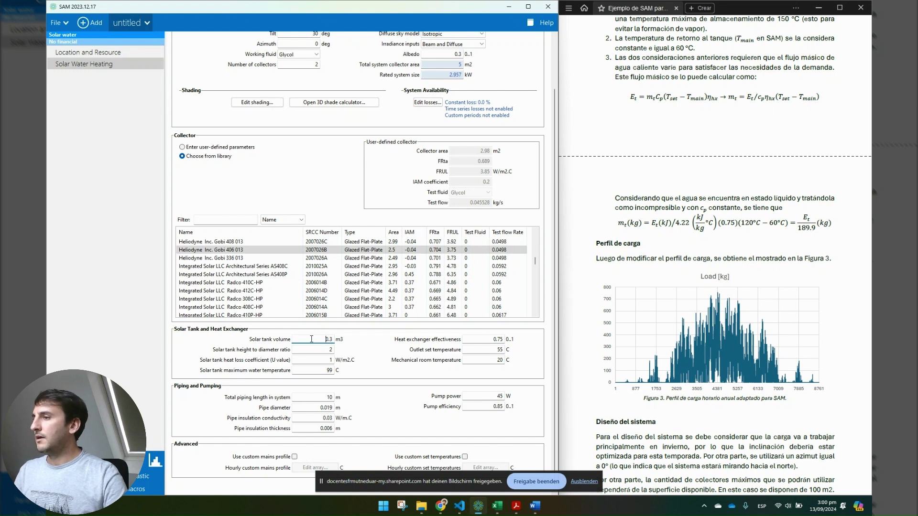
{"action": "left_click", "coordinate": [318, 349]}
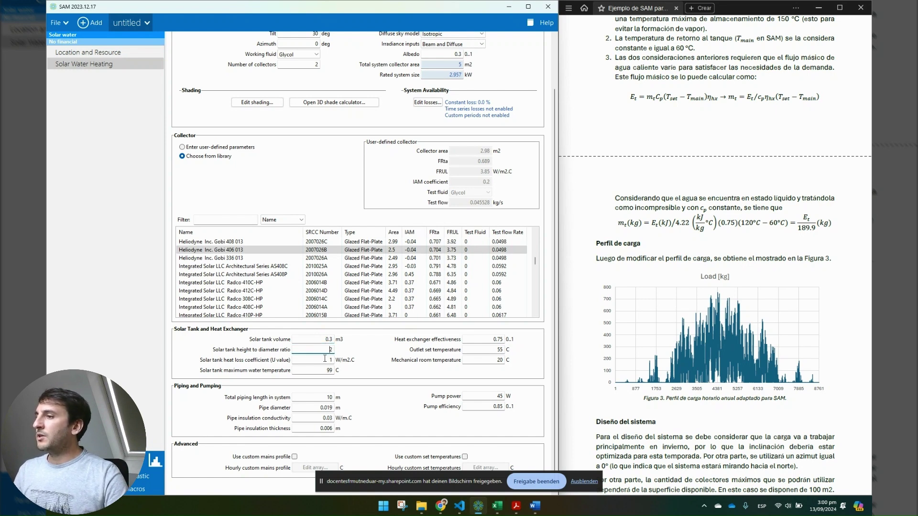
{"action": "left_click", "coordinate": [325, 360]}
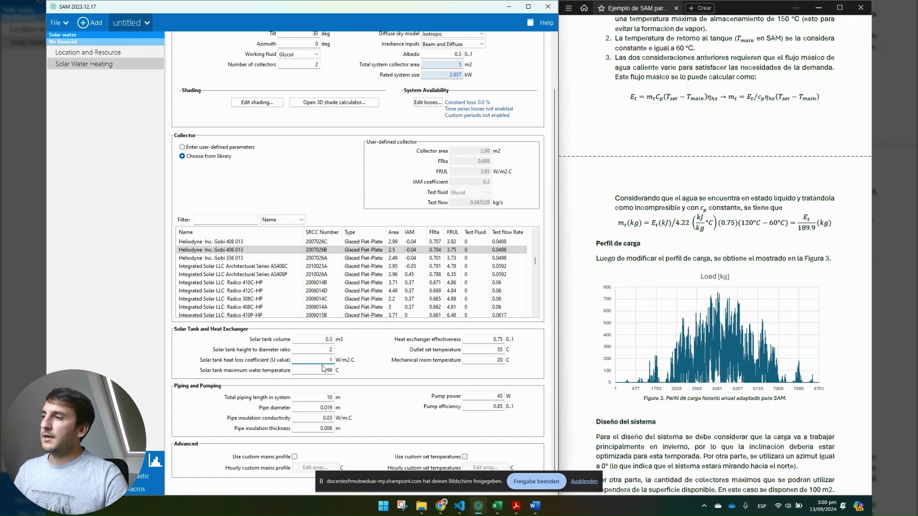
{"action": "left_click", "coordinate": [325, 352]}
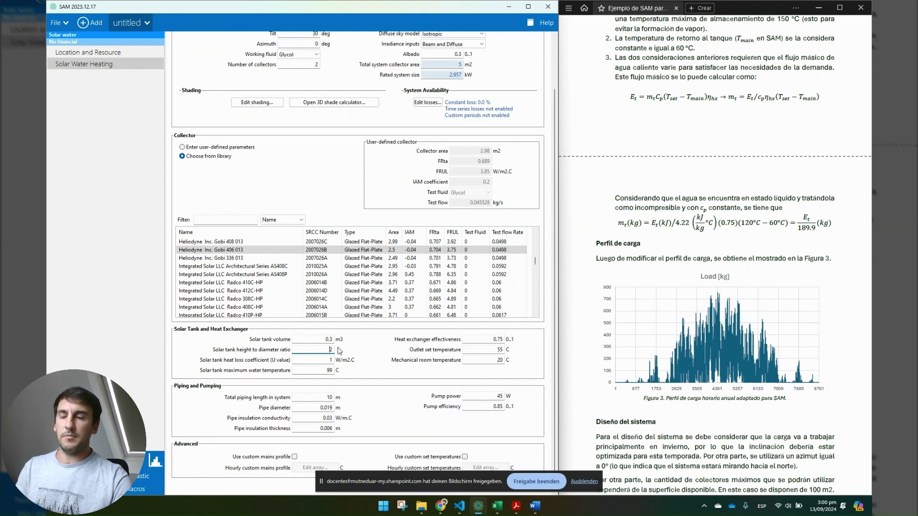
{"action": "left_click", "coordinate": [325, 360]}
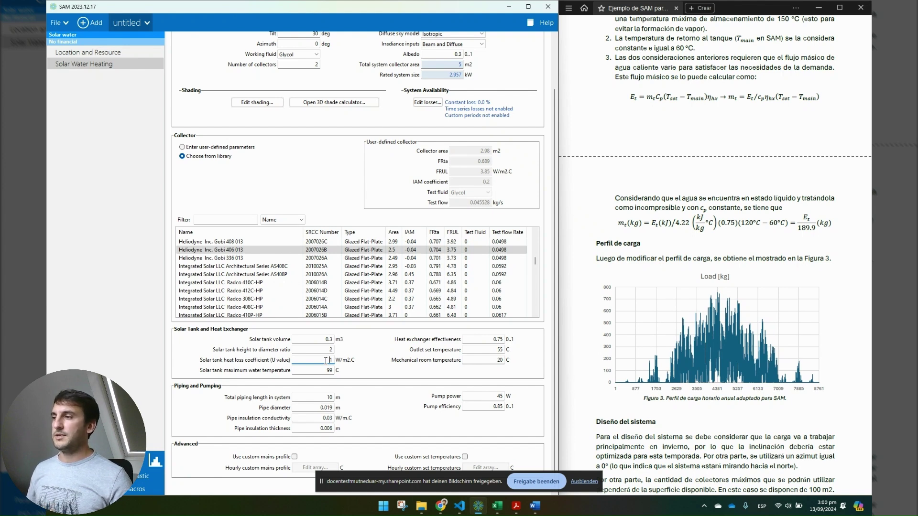
{"action": "left_click", "coordinate": [323, 371]}
{"action": "type", "text": "150"}
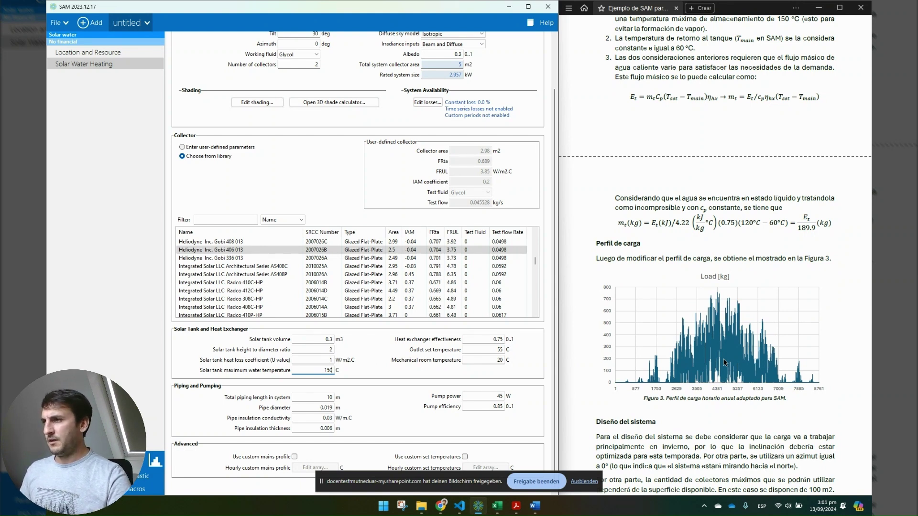
Set the heat exchanger effectiveness to 0.7 and the outlet set temperature to 120 °C
{"action": "left_click", "coordinate": [493, 339]}
{"action": "left_click_drag", "start_coordinate": [493, 340], "coordinate": [504, 341]}
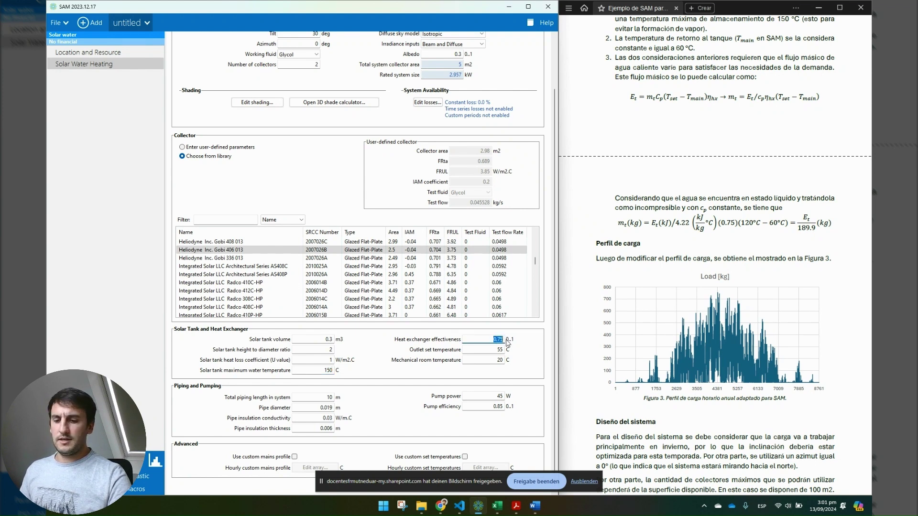
{"action": "type", "text": "0.7"}
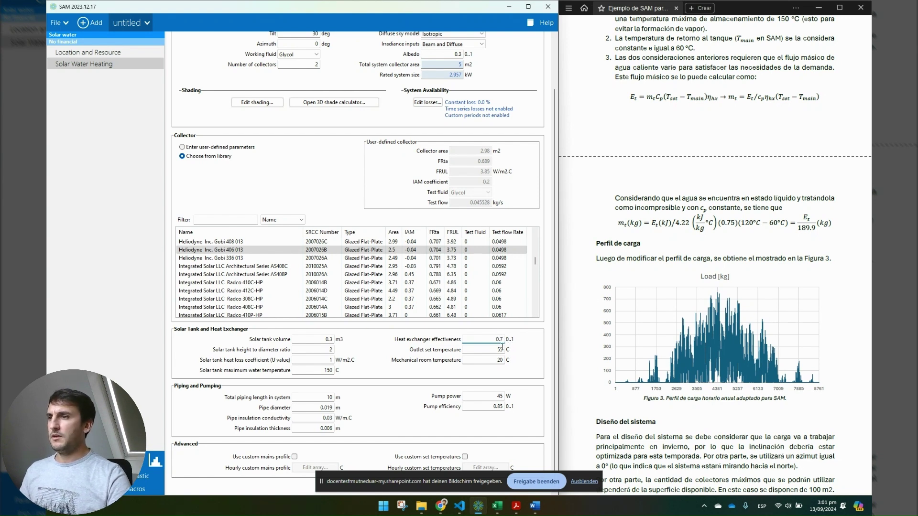
{"action": "left_click", "coordinate": [495, 349]}
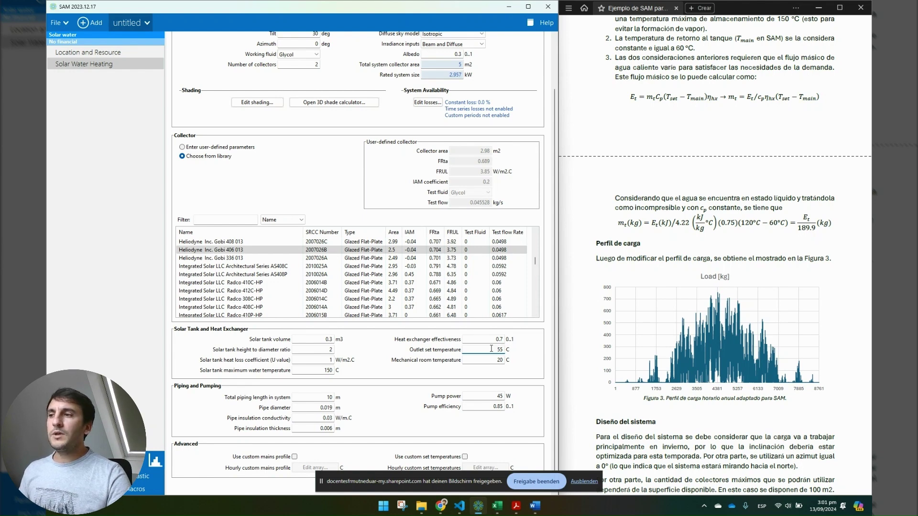
{"action": "left_click_drag", "start_coordinate": [491, 349], "coordinate": [505, 350]}
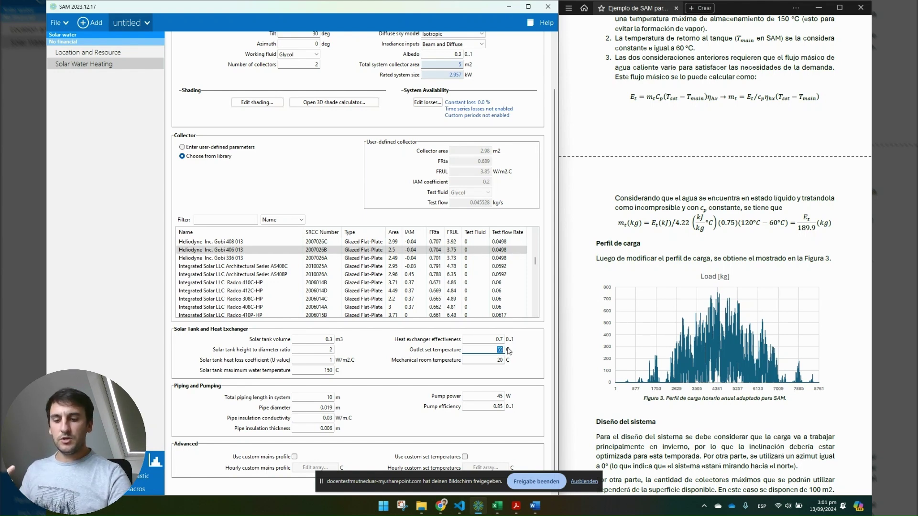
{"action": "type", "text": "120"}
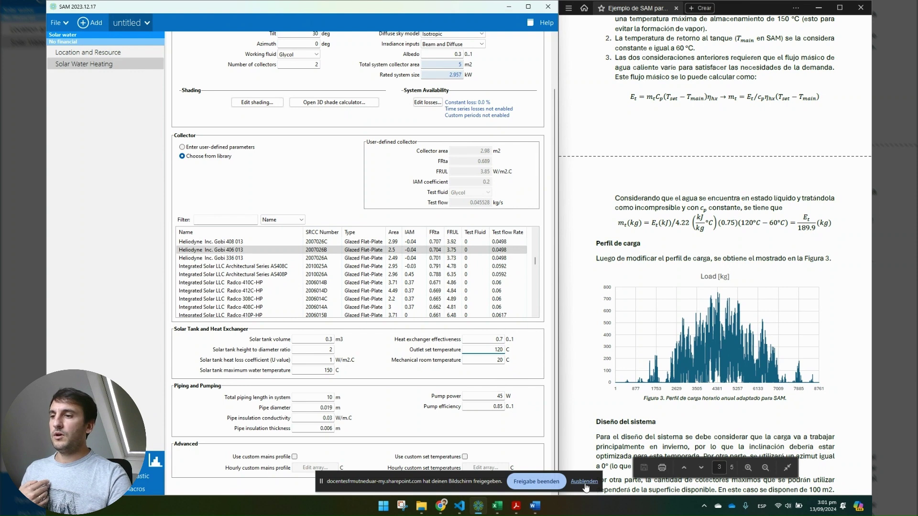
Enable custom set temperatures to view the hourly array, and disable the option again
{"action": "double_click", "coordinate": [475, 346]}
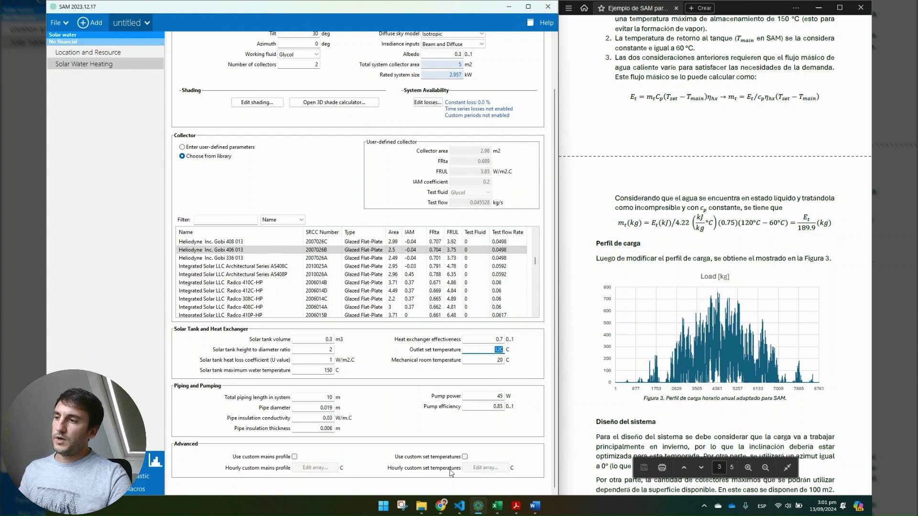
{"action": "left_click", "coordinate": [464, 456]}
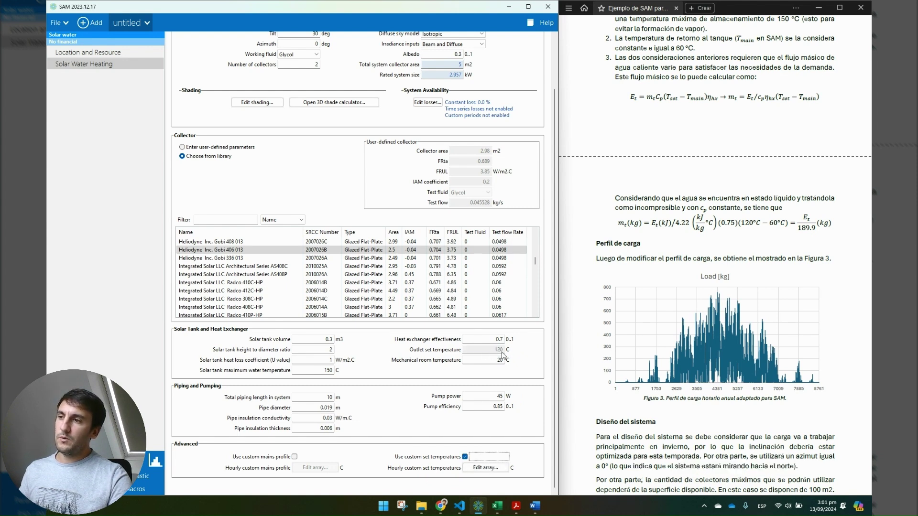
{"action": "left_click", "coordinate": [477, 469]}
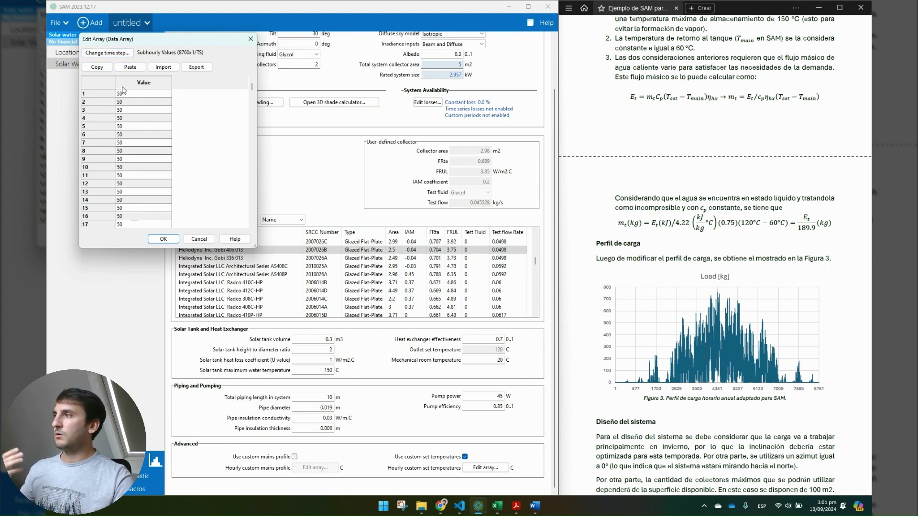
{"action": "left_click", "coordinate": [165, 239]}
{"action": "left_click", "coordinate": [465, 457]}
{"action": "left_click", "coordinate": [493, 350]}
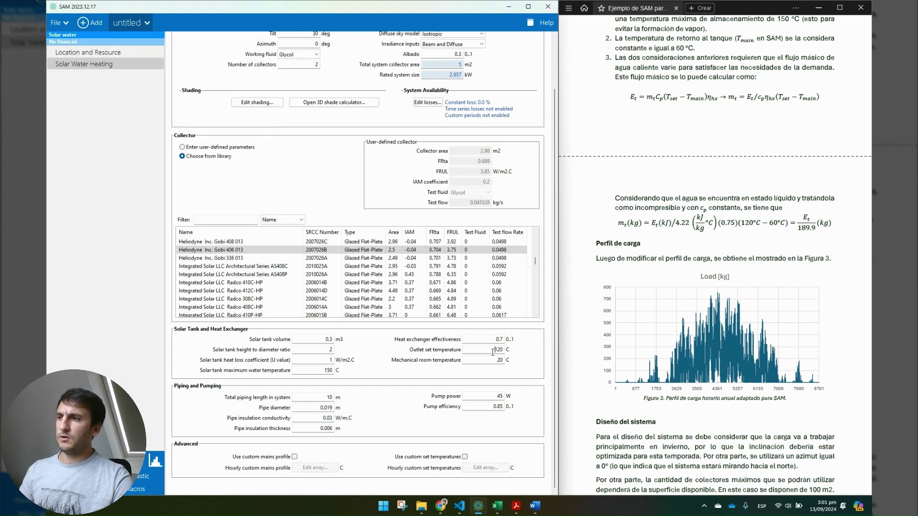
Check the mechanical room temperature against the PDF's storage and heat exchanger specifications
{"action": "left_click", "coordinate": [490, 361]}
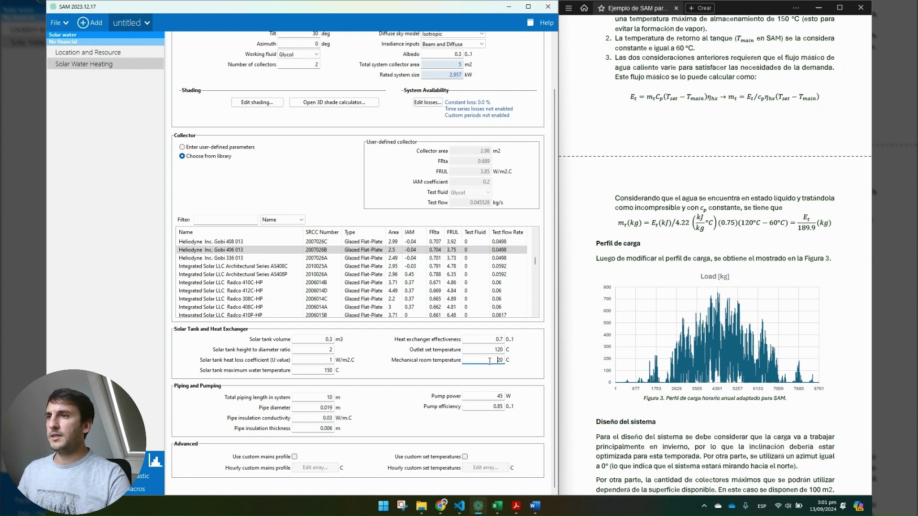
{"action": "scroll", "coordinate": [628, 343], "scroll_direction": "down", "scroll_amount": 7}
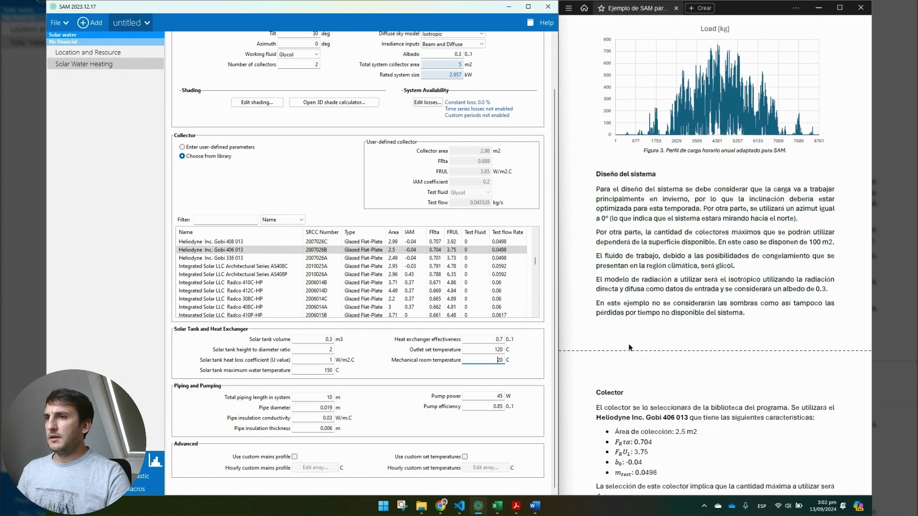
{"action": "scroll", "coordinate": [628, 343], "scroll_direction": "down", "scroll_amount": 4}
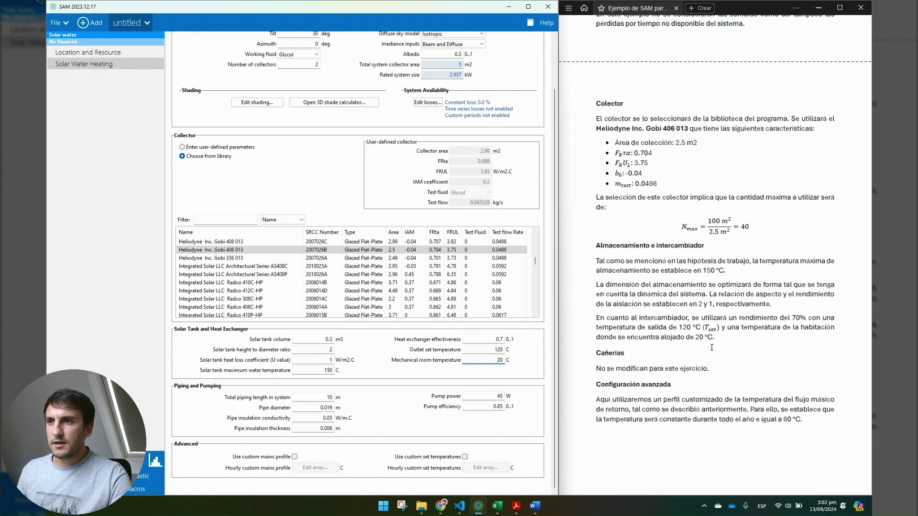
Go through the piping and pumping inputs against the PDF, setting the pump power to 45 W
{"action": "scroll", "coordinate": [711, 348], "scroll_direction": "down", "scroll_amount": 1}
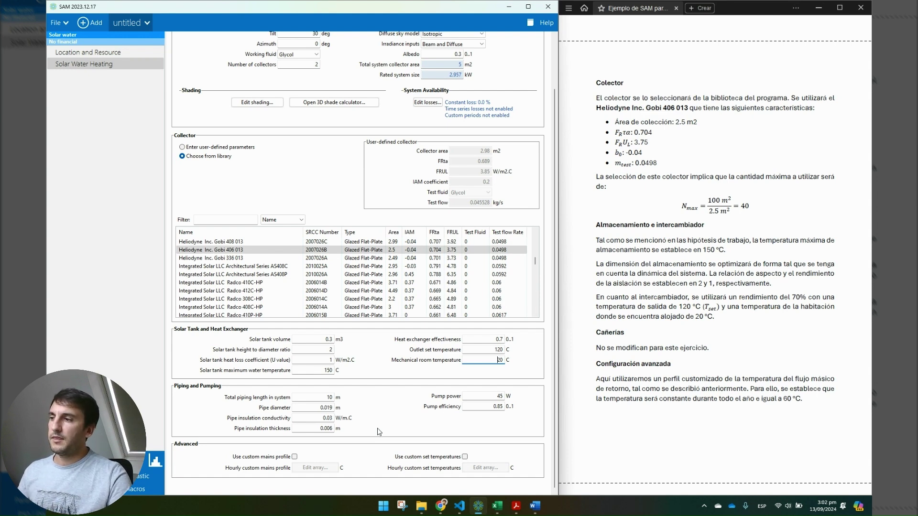
{"action": "left_click", "coordinate": [319, 418]}
{"action": "left_click", "coordinate": [318, 418]}
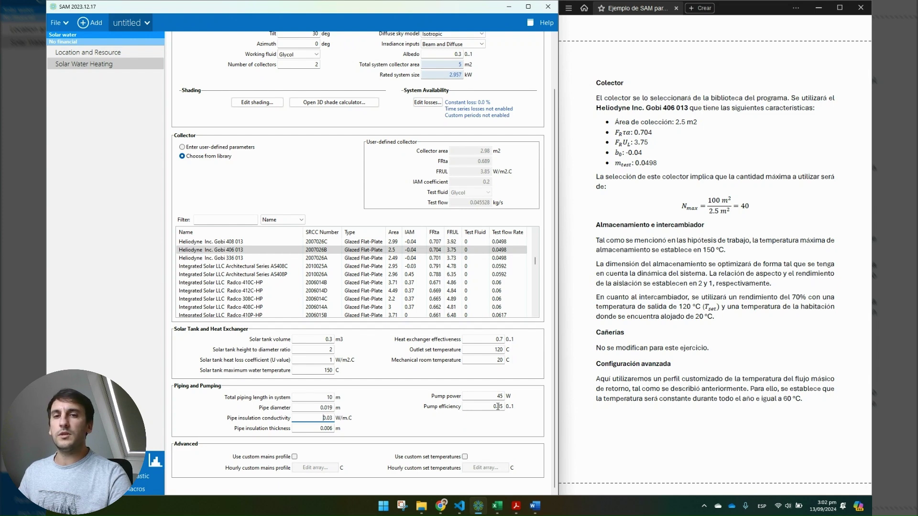
{"action": "double_click", "coordinate": [481, 396]}
{"action": "key", "text": "BackSpace"}
{"action": "type", "text": "45"}
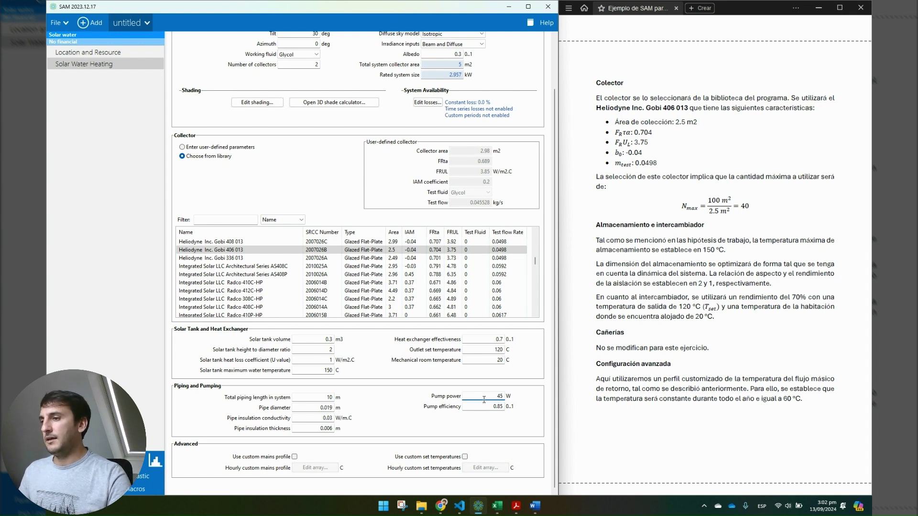
{"action": "left_click", "coordinate": [486, 407]}
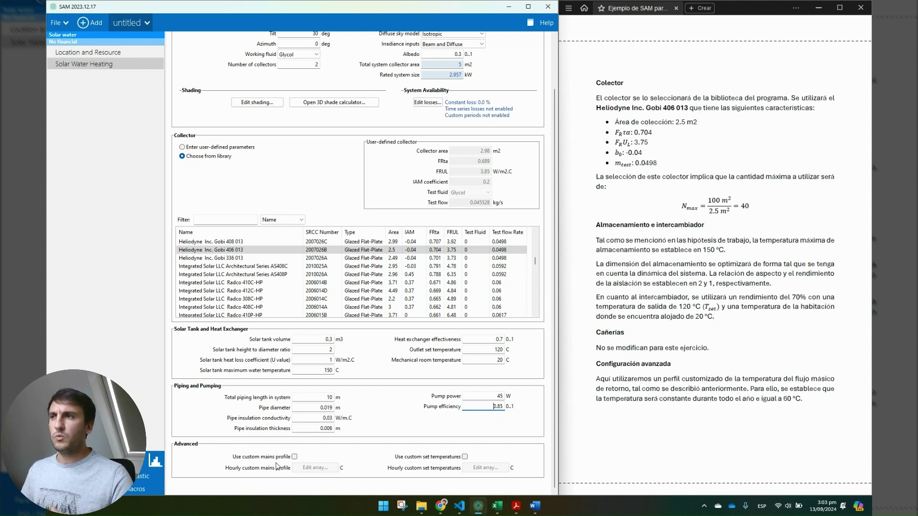
Review the return temperature assumption in the PDF, then enable the custom mains profile and open its hourly array
{"action": "scroll", "coordinate": [783, 327], "scroll_direction": "up", "scroll_amount": 12}
{"action": "scroll", "coordinate": [783, 327], "scroll_direction": "up", "scroll_amount": 9}
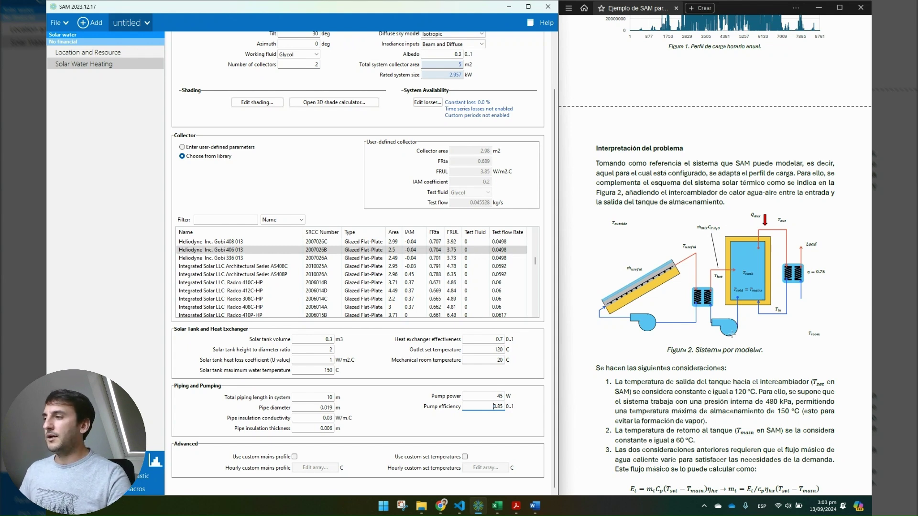
{"action": "left_click", "coordinate": [294, 457]}
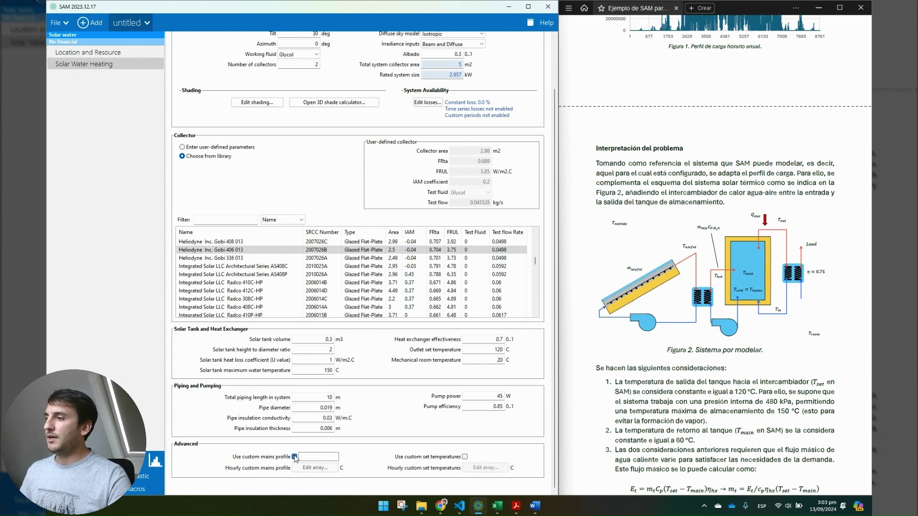
{"action": "left_click", "coordinate": [307, 470]}
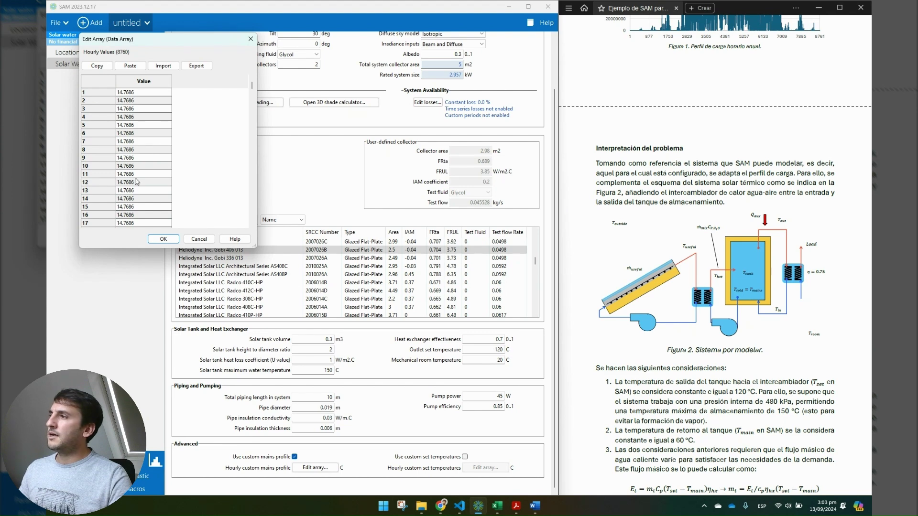
Switch to load_profile_example.xlsx in Excel and copy the hourly T_main column of 60 °C values
{"action": "key", "text": "alt+Tab"}
{"action": "key", "text": "Tab"}
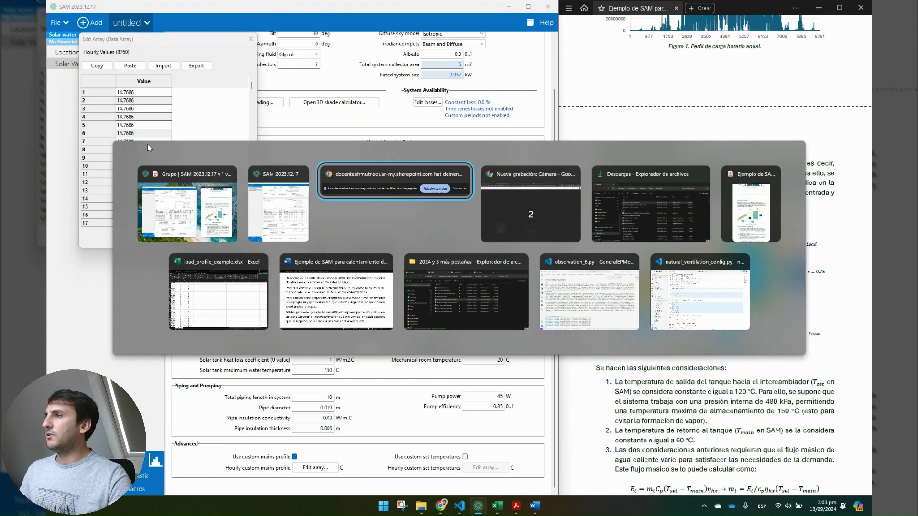
{"action": "key", "text": "alt+Tab"}
{"action": "key", "text": "alt+Tab"}
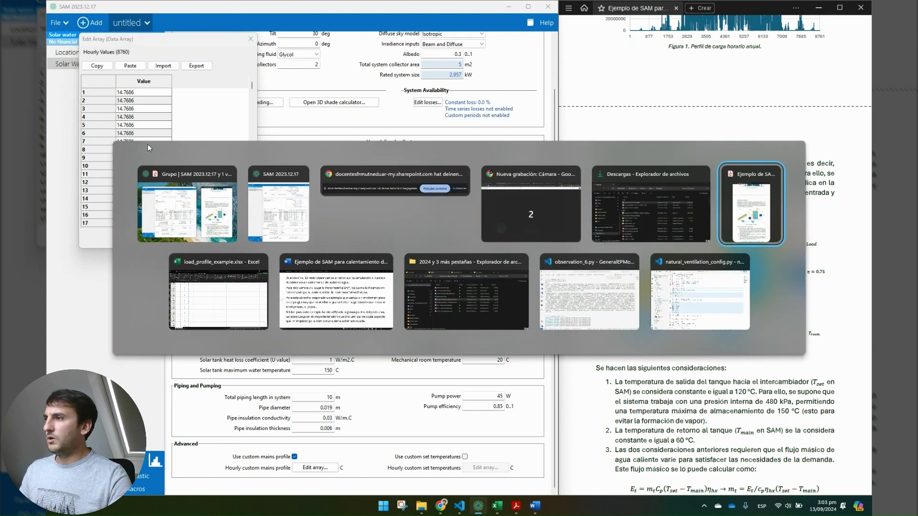
{"action": "left_click", "coordinate": [203, 269]}
{"action": "key", "text": "Right"}
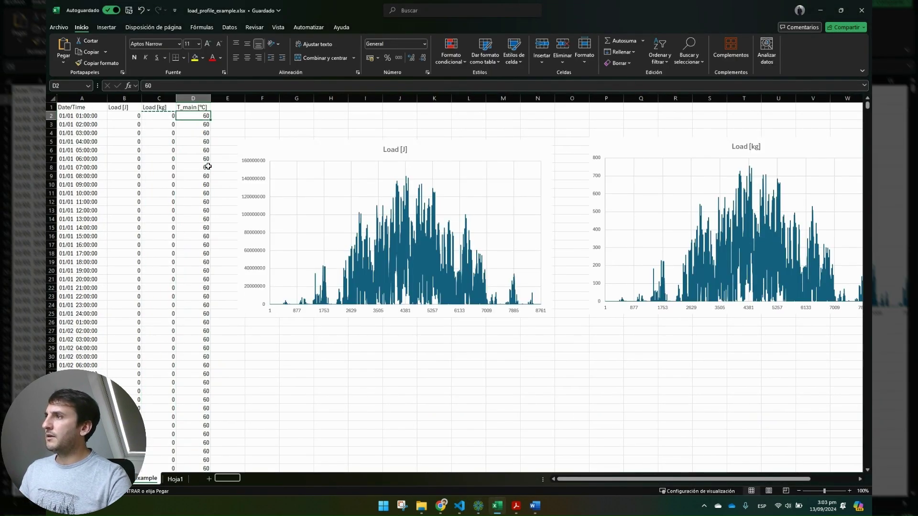
{"action": "key", "text": "ctrl+shift+Down"}
Return to SAM and paste the copied 60 °C values into the hourly custom mains profile
{"action": "key", "text": "alt+Tab"}
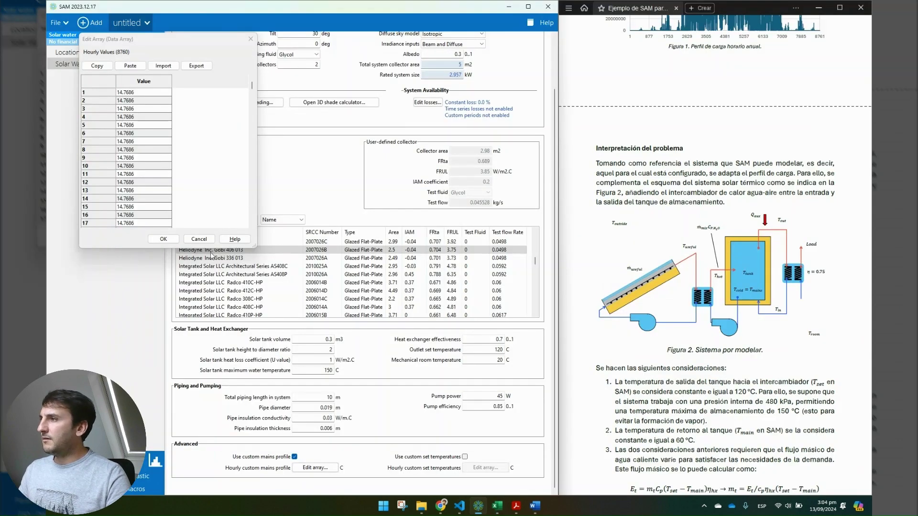
{"action": "left_click", "coordinate": [130, 65]}
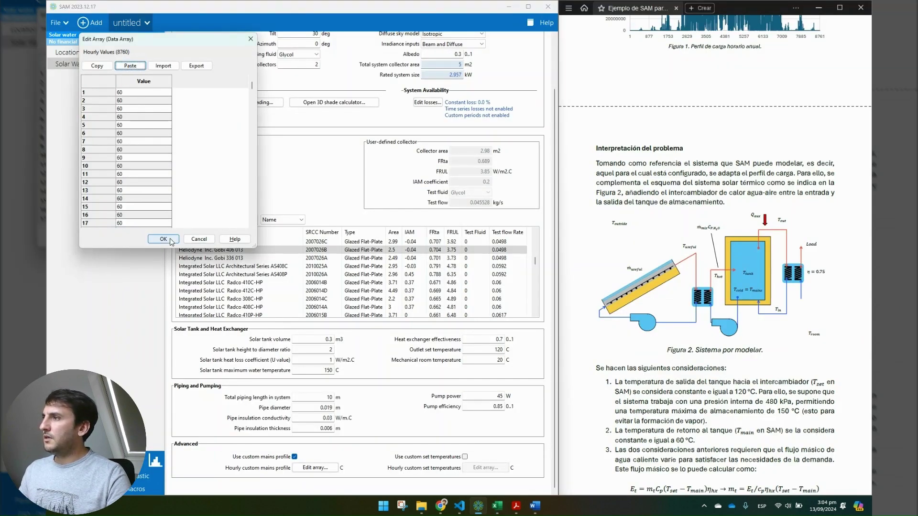
{"action": "left_click", "coordinate": [163, 239]}
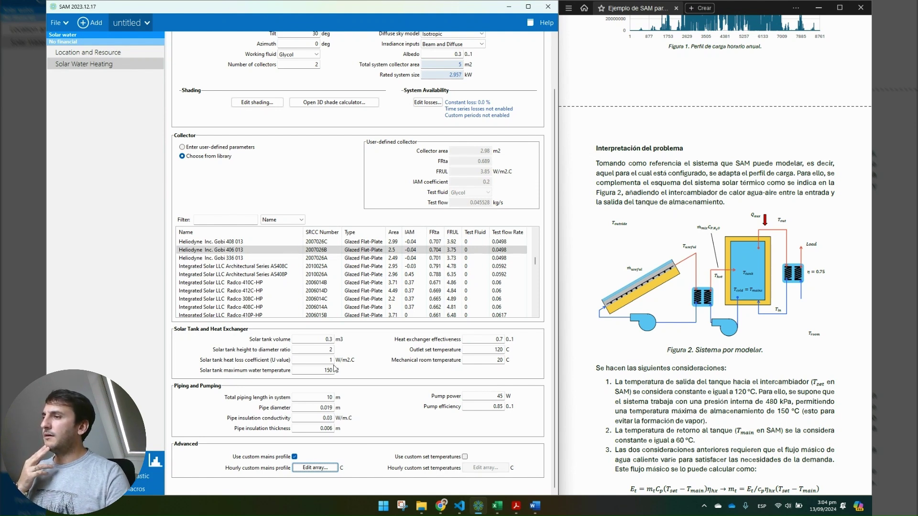
Go through the design variables: solar tank volume, number of collectors and collector tilt
{"action": "left_click", "coordinate": [324, 338]}
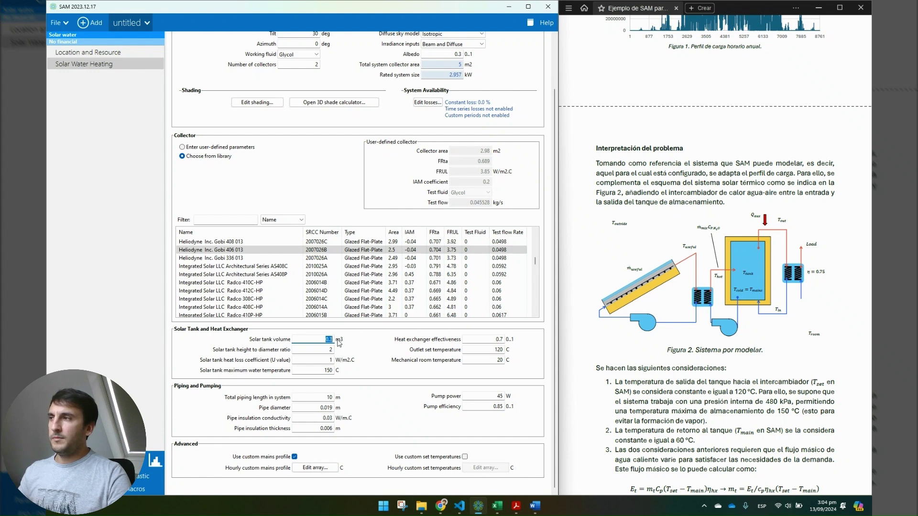
{"action": "scroll", "coordinate": [321, 142], "scroll_direction": "up", "scroll_amount": 1}
{"action": "left_click", "coordinate": [313, 84]}
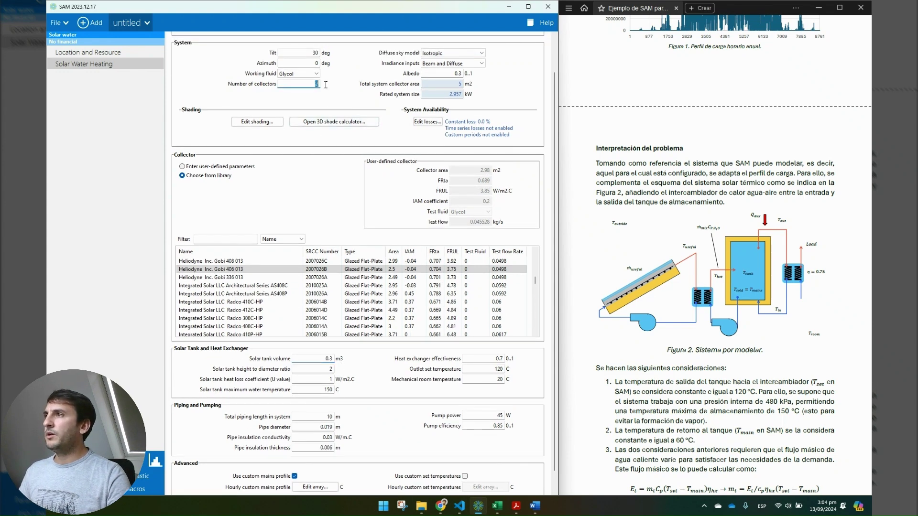
{"action": "left_click", "coordinate": [316, 53]}
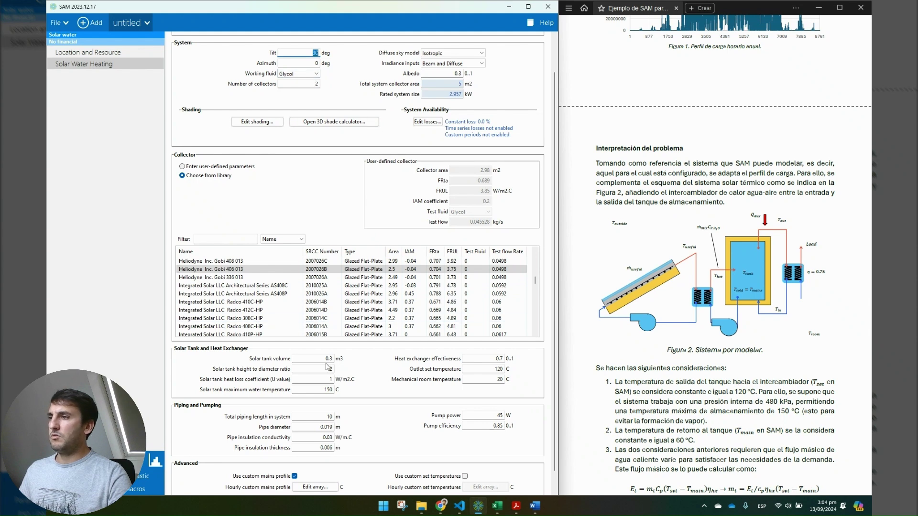
{"action": "left_click", "coordinate": [314, 53]}
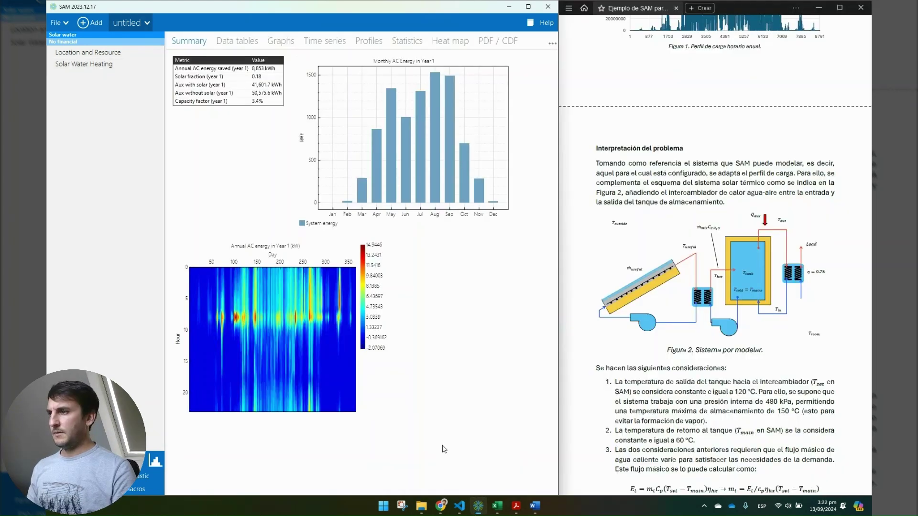
Reopen the Solar Water Heating inputs and set the solar tank volume to 0.3 m3
{"action": "left_click", "coordinate": [98, 65]}
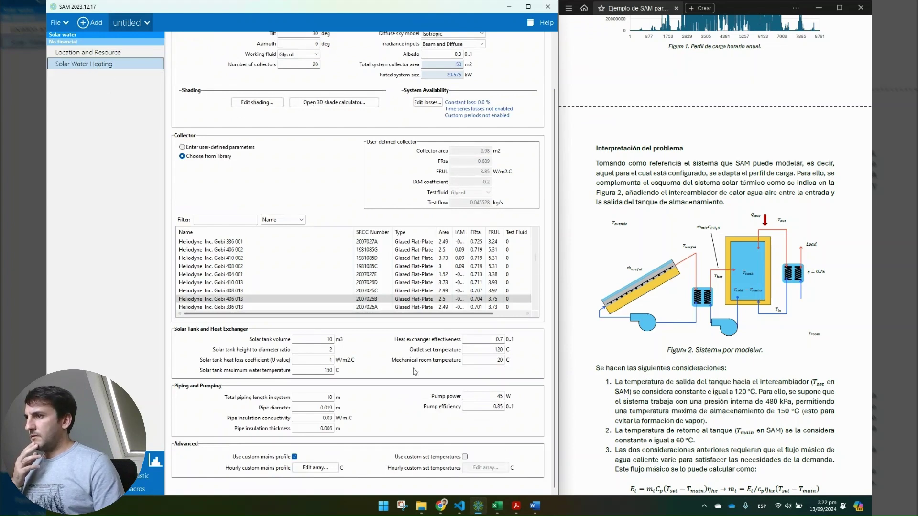
{"action": "double_click", "coordinate": [329, 339]}
{"action": "type", "text": "0.03"}
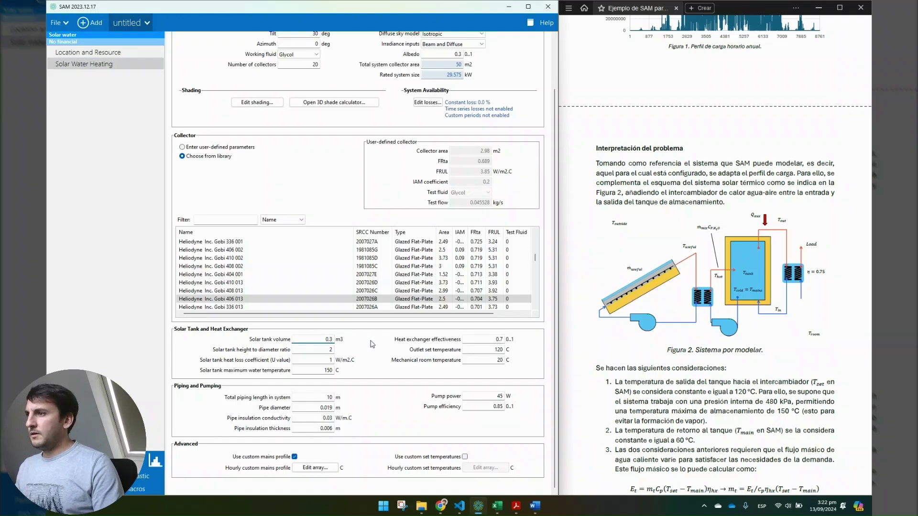
{"action": "scroll", "coordinate": [354, 296], "scroll_direction": "up", "scroll_amount": 3}
{"action": "scroll", "coordinate": [348, 248], "scroll_direction": "down", "scroll_amount": 5}
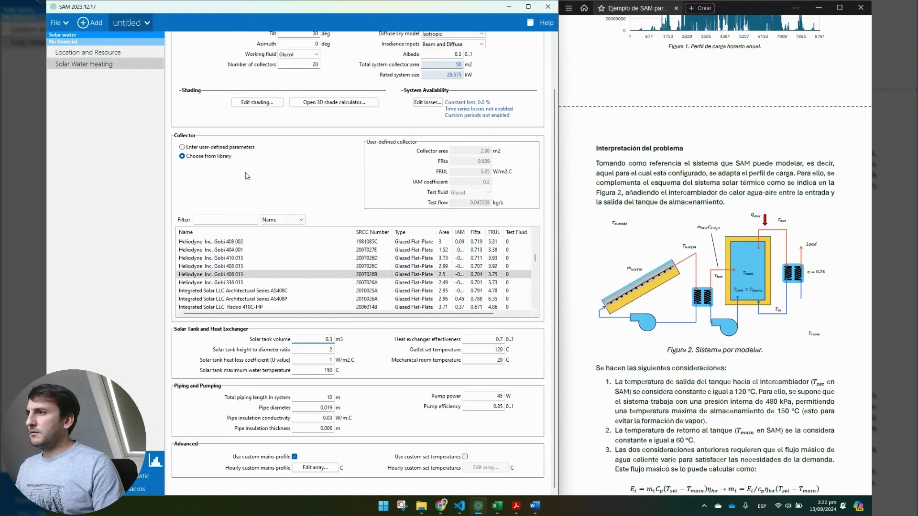
{"action": "scroll", "coordinate": [360, 140], "scroll_direction": "up", "scroll_amount": 1}
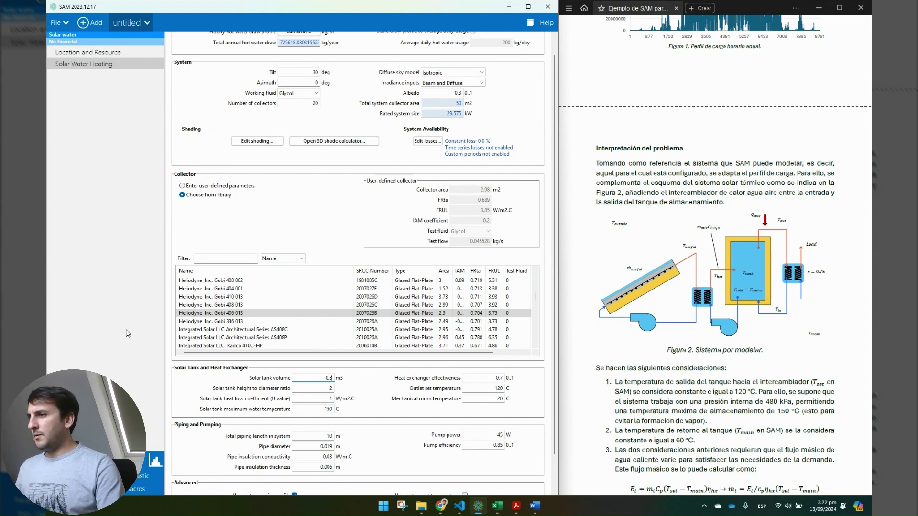
Run the simulation for the 0.3 m3 tank and view the monthly profiles of system power generated
{"action": "left_click", "coordinate": [306, 377]}
{"action": "double_click", "coordinate": [327, 378]}
{"action": "left_click", "coordinate": [324, 378]}
{"action": "left_click_drag", "start_coordinate": [317, 380], "coordinate": [342, 380]}
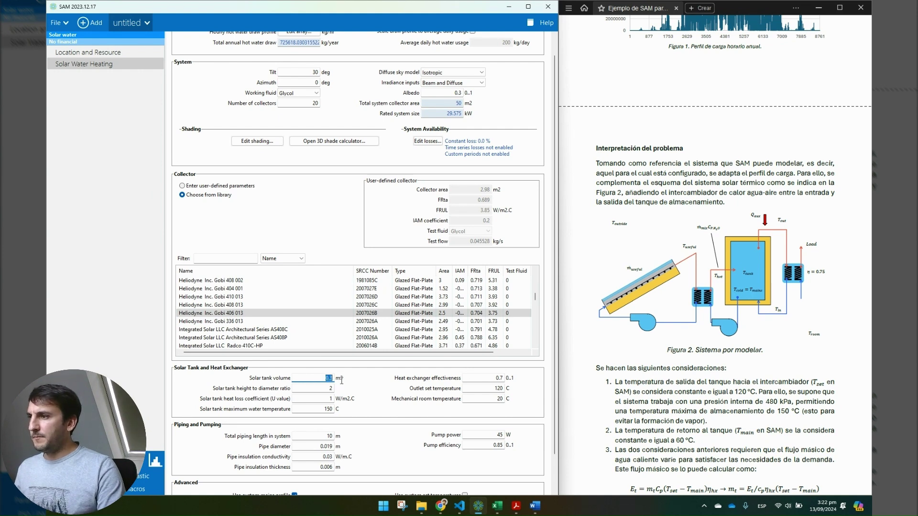
{"action": "left_click", "coordinate": [321, 379]}
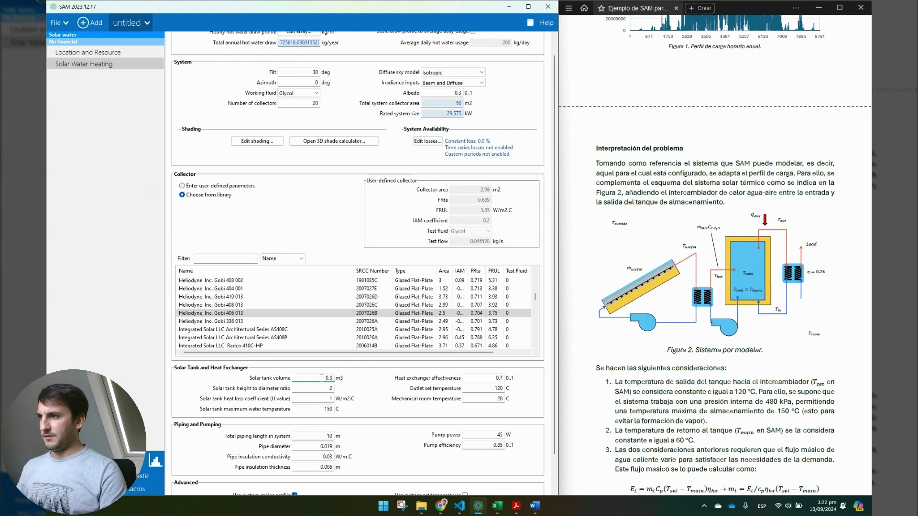
{"action": "key", "text": "F5"}
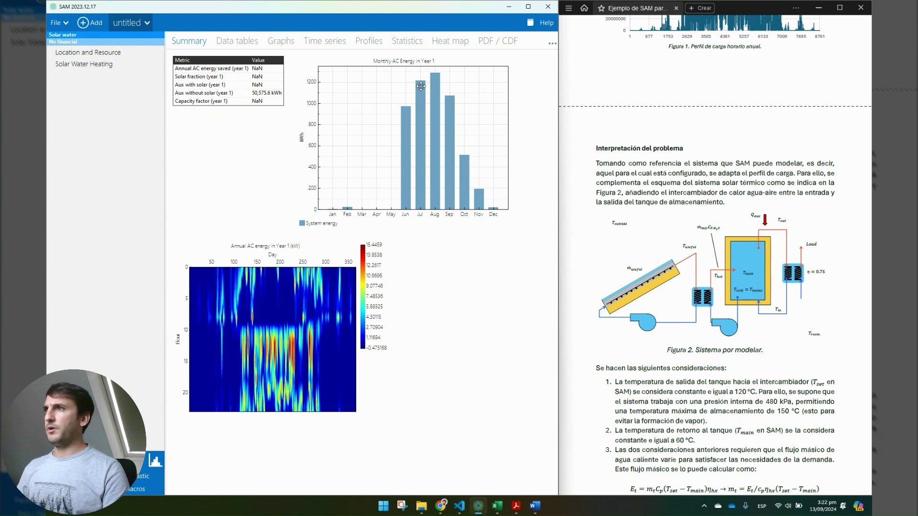
{"action": "left_click", "coordinate": [369, 43]}
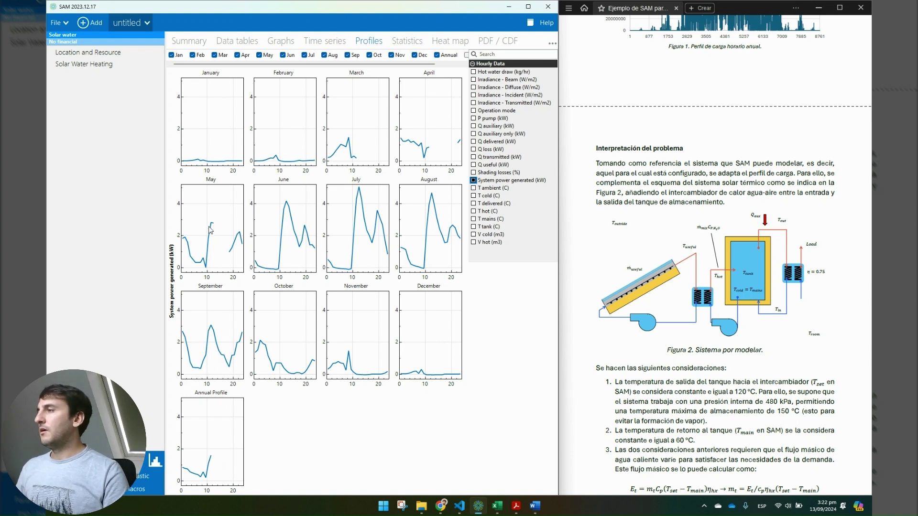
Return to the Solar Water Heating inputs and set the solar tank volume to 10 m3
{"action": "left_click", "coordinate": [97, 65]}
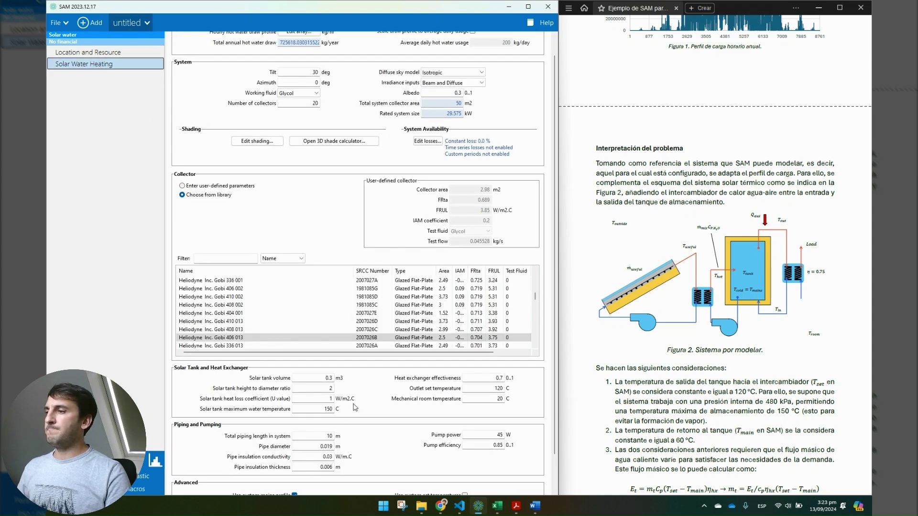
{"action": "left_click", "coordinate": [324, 378]}
{"action": "left_click_drag", "start_coordinate": [324, 378], "coordinate": [336, 384]}
{"action": "type", "text": "10"}
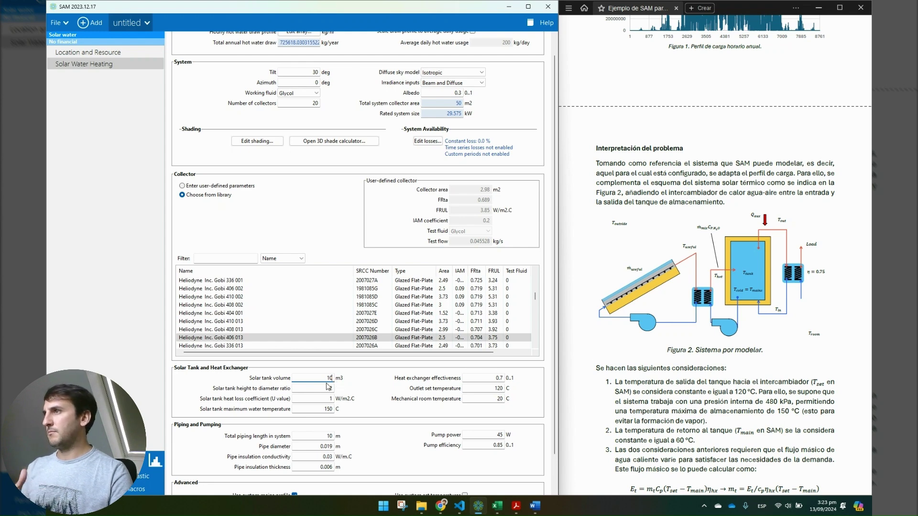
Run the simulation for the 10 m3 tank and examine its monthly power profiles and results summary
{"action": "key", "text": "F5"}
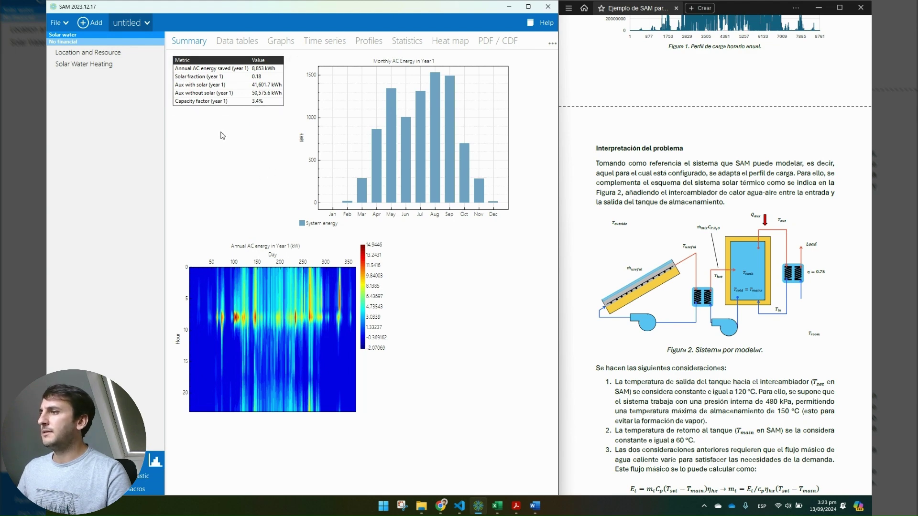
{"action": "left_click", "coordinate": [369, 42]}
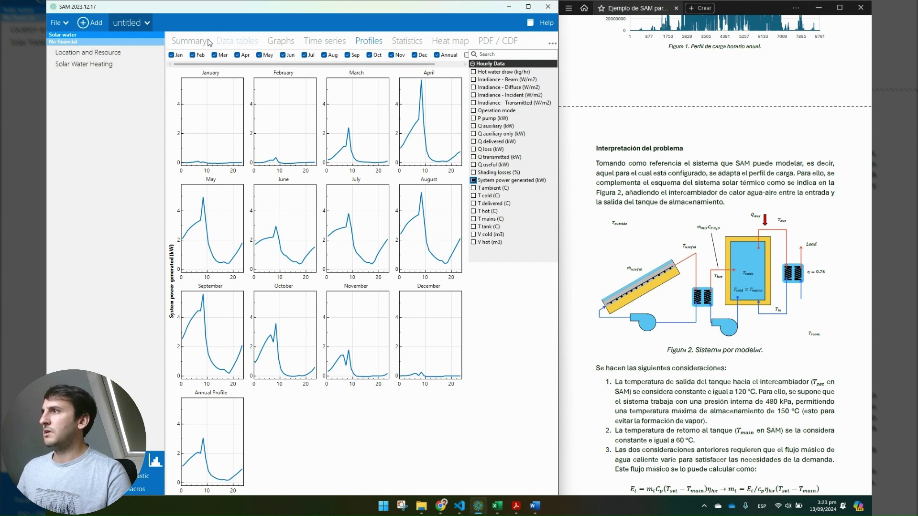
{"action": "left_click", "coordinate": [188, 42]}
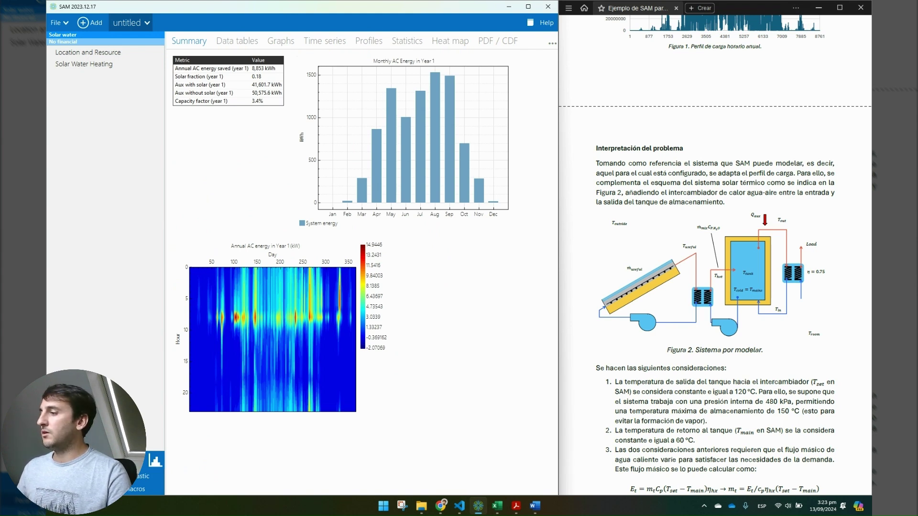
Start a parametric quick setup and add the Solar Water Heating Tilt as a variable
{"action": "left_click", "coordinate": [75, 476]}
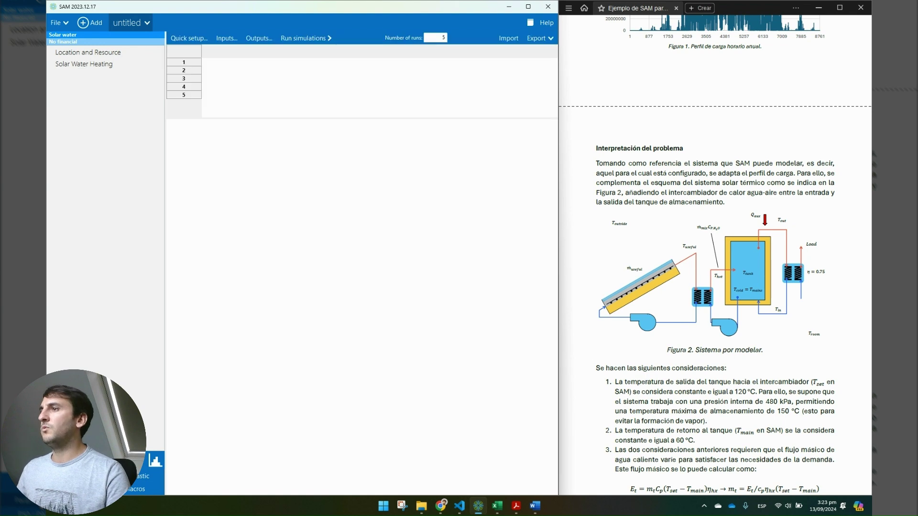
{"action": "left_click", "coordinate": [177, 37]}
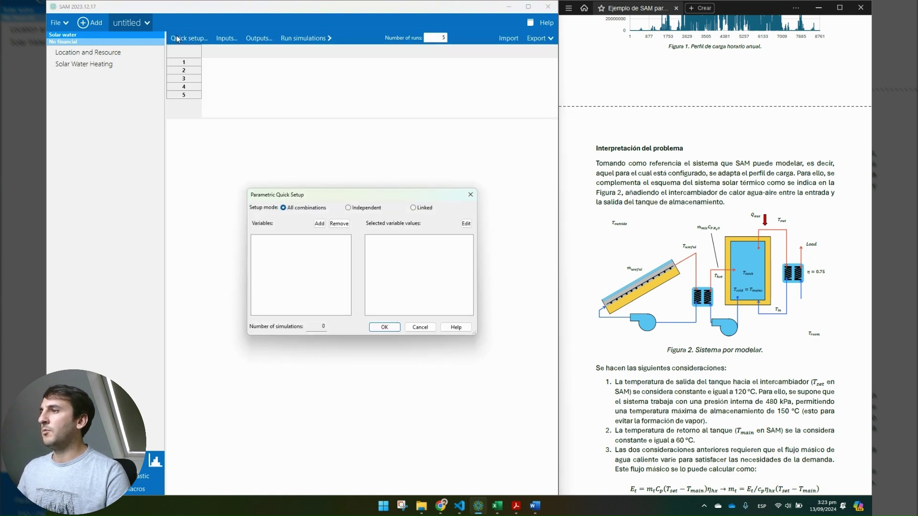
{"action": "left_click", "coordinate": [319, 223]}
{"action": "left_click", "coordinate": [306, 270]}
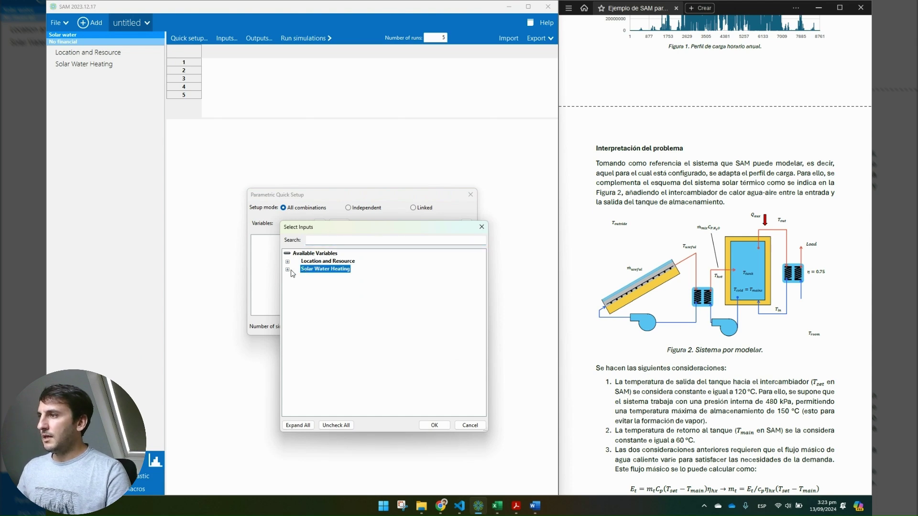
{"action": "left_click", "coordinate": [287, 270]}
{"action": "scroll", "coordinate": [362, 362], "scroll_direction": "down", "scroll_amount": 2}
{"action": "left_click", "coordinate": [305, 393]}
{"action": "left_click", "coordinate": [434, 426]}
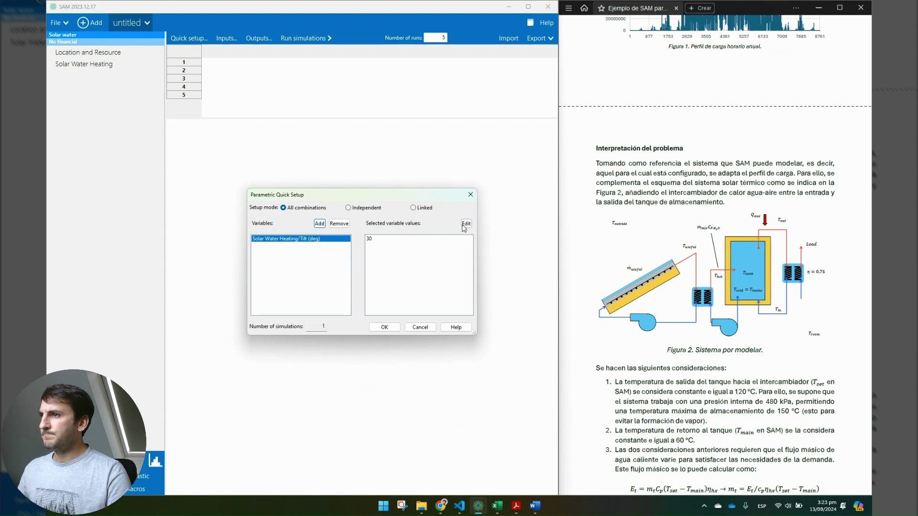
Define the Tilt values from 20 to 60 degrees in increments of 5 and overwrite the parametric table with them
{"action": "left_click", "coordinate": [467, 224]}
{"action": "double_click", "coordinate": [460, 255]}
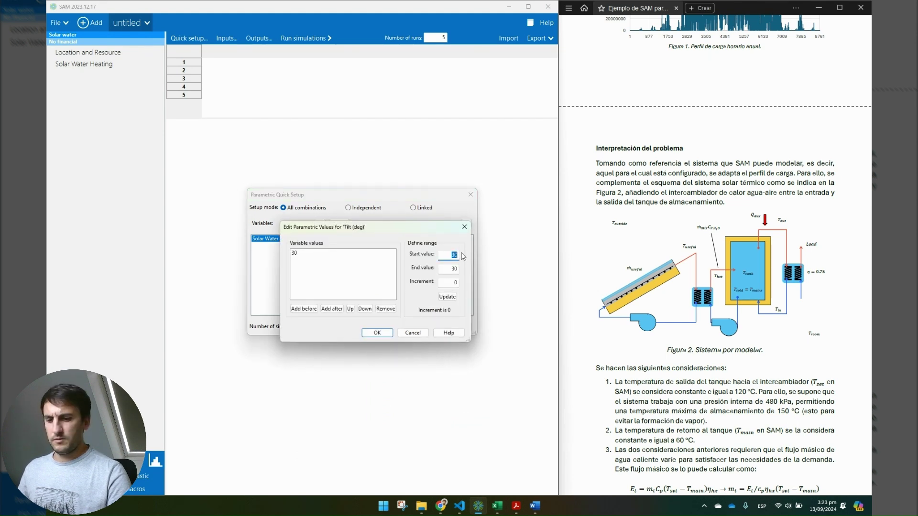
{"action": "type", "text": "20"}
{"action": "double_click", "coordinate": [455, 268]}
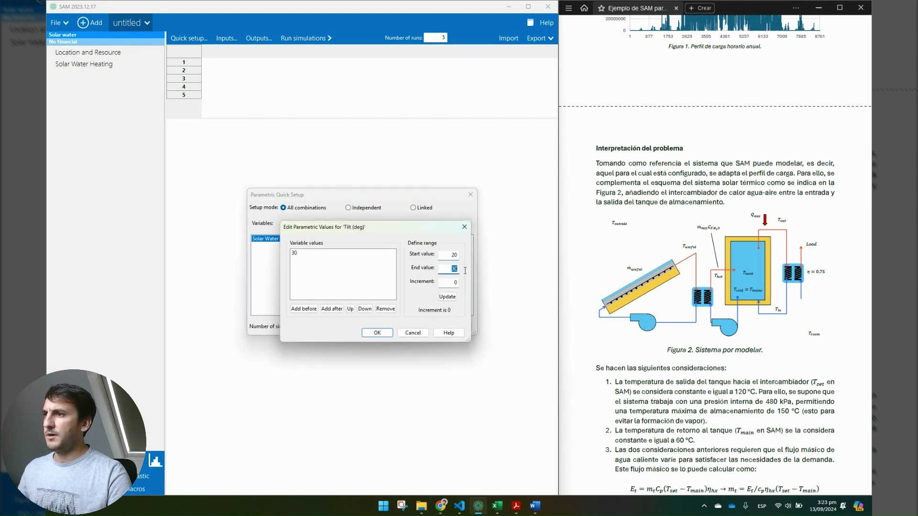
{"action": "type", "text": "60"}
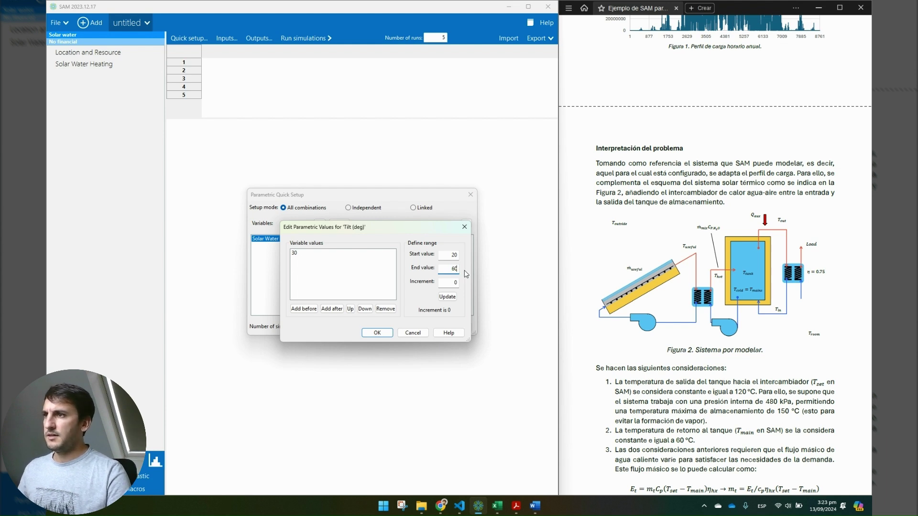
{"action": "double_click", "coordinate": [452, 283]}
{"action": "type", "text": "5"}
{"action": "left_click", "coordinate": [448, 297]}
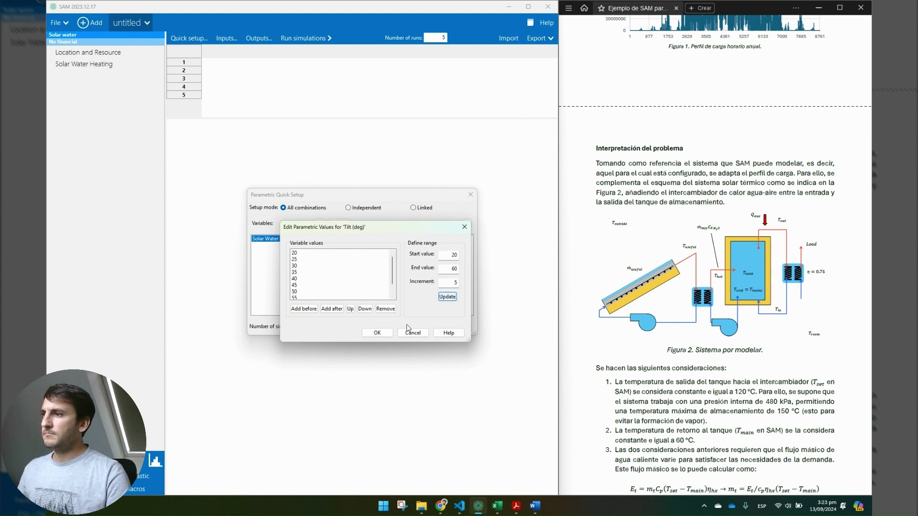
{"action": "left_click", "coordinate": [377, 333]}
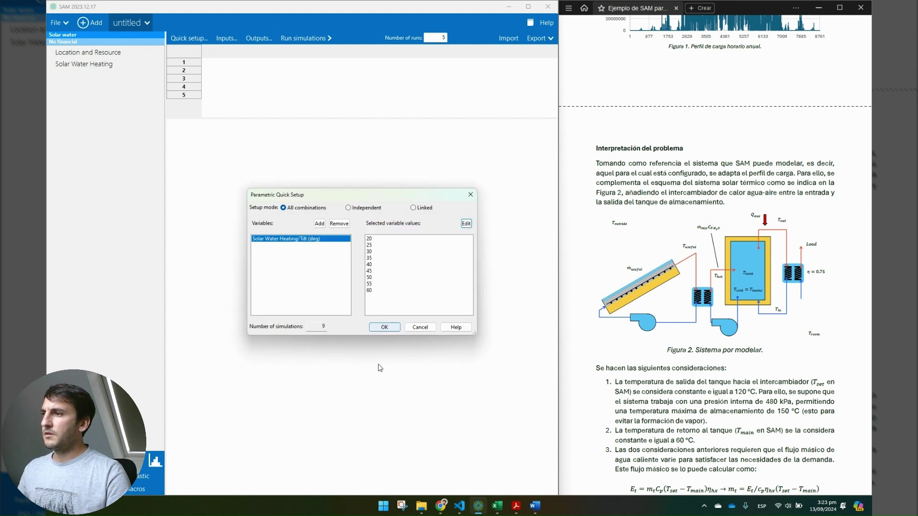
{"action": "left_click", "coordinate": [385, 327]}
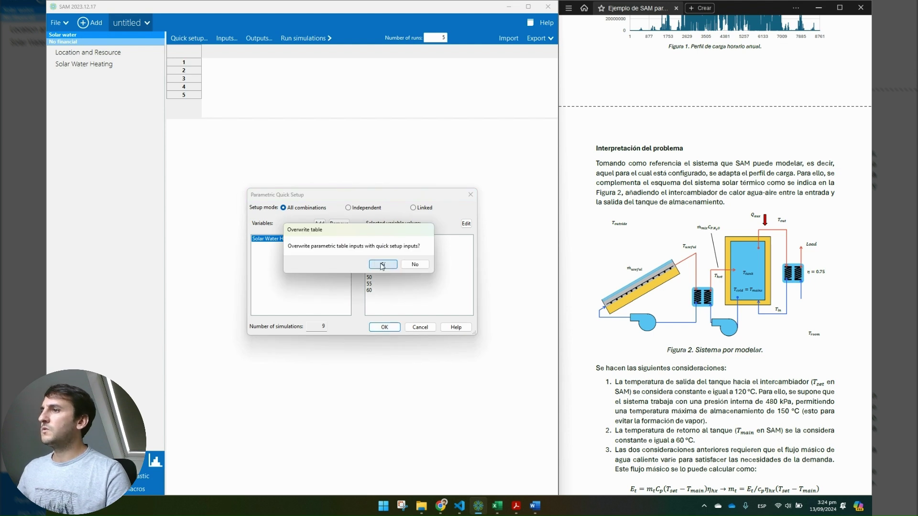
{"action": "left_click", "coordinate": [384, 266]}
Add the annual Solar fraction and System energy as parametric outputs and run the simulations
{"action": "left_click", "coordinate": [253, 38]}
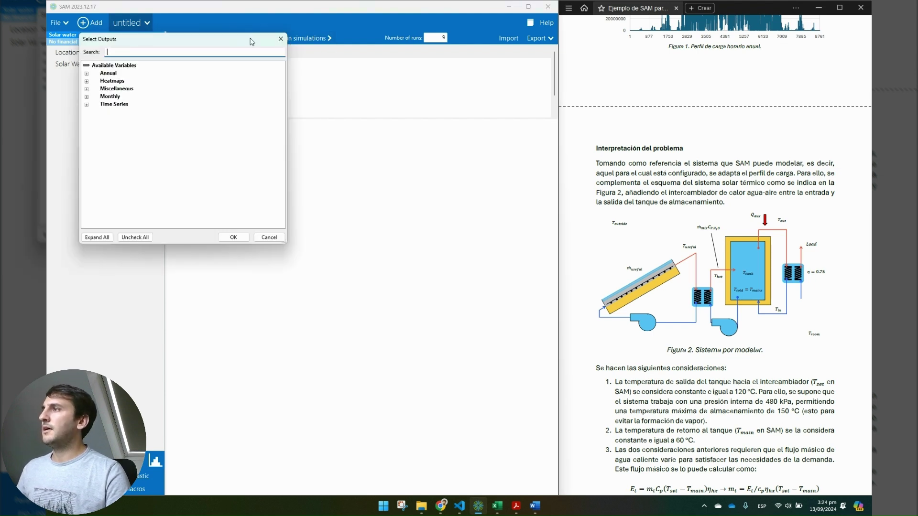
{"action": "left_click", "coordinate": [87, 74]}
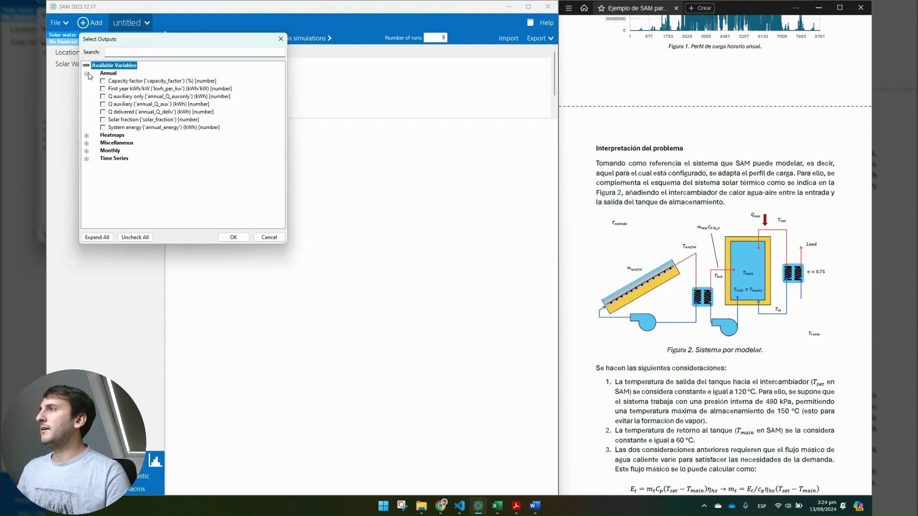
{"action": "left_click", "coordinate": [103, 120]}
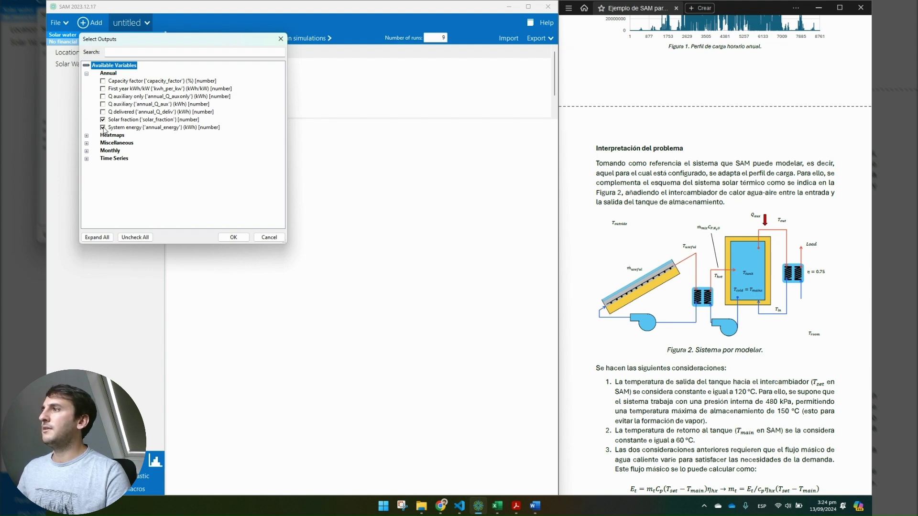
{"action": "left_click", "coordinate": [234, 237]}
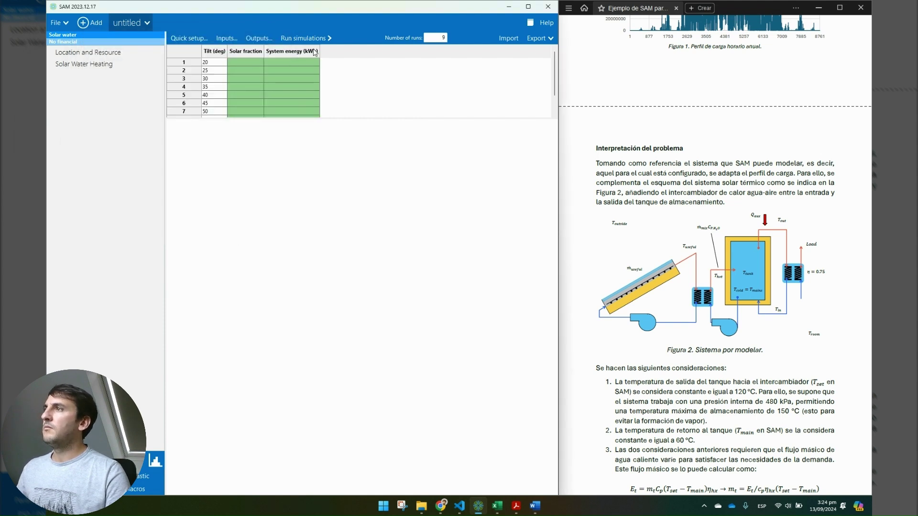
{"action": "left_click", "coordinate": [304, 38]}
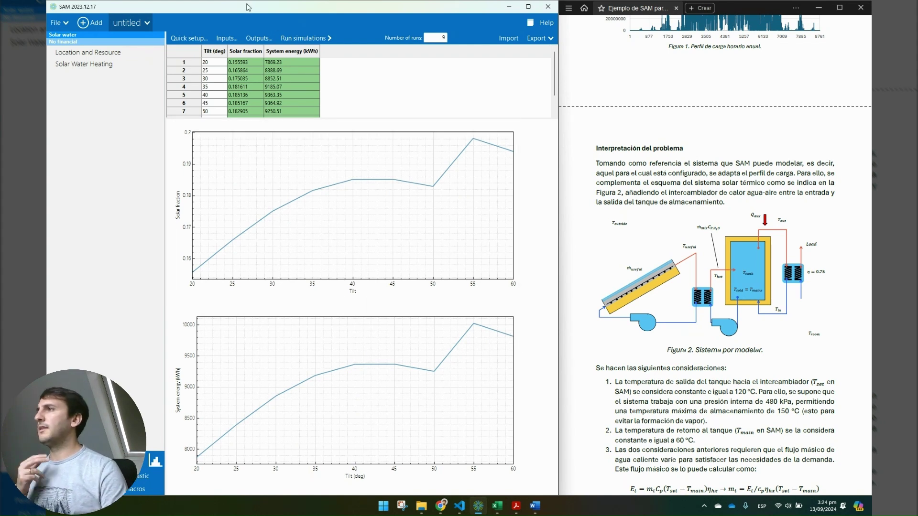
Change the parametric Tilt range to 30 to 80 degrees, overwrite the table and rerun the simulations
{"action": "left_click", "coordinate": [191, 39]}
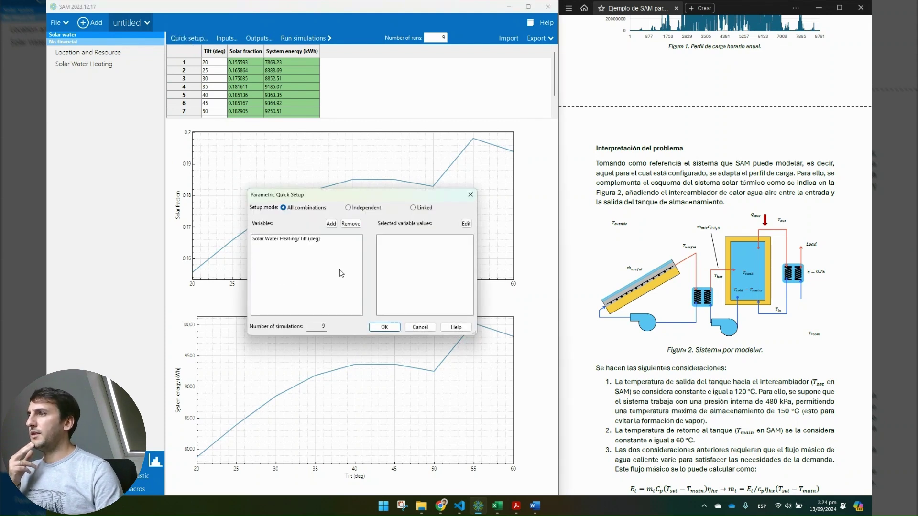
{"action": "left_click", "coordinate": [351, 241]}
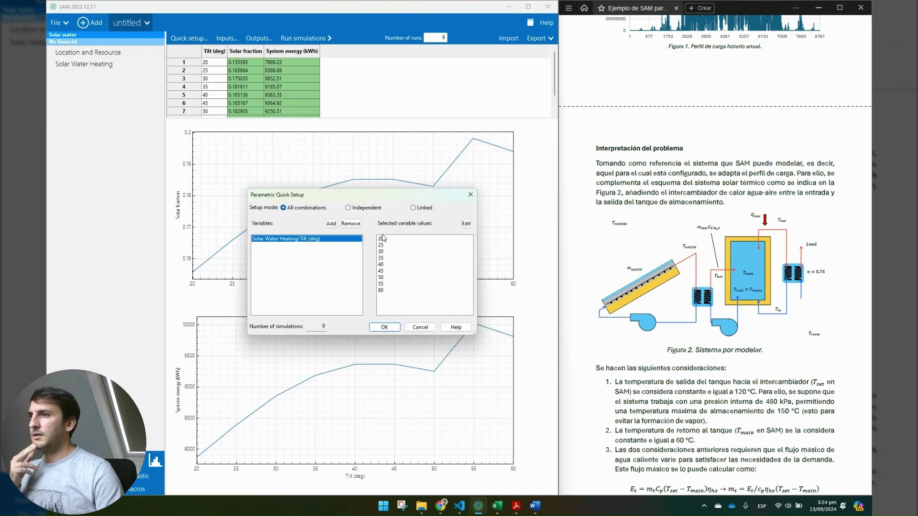
{"action": "left_click", "coordinate": [467, 225]}
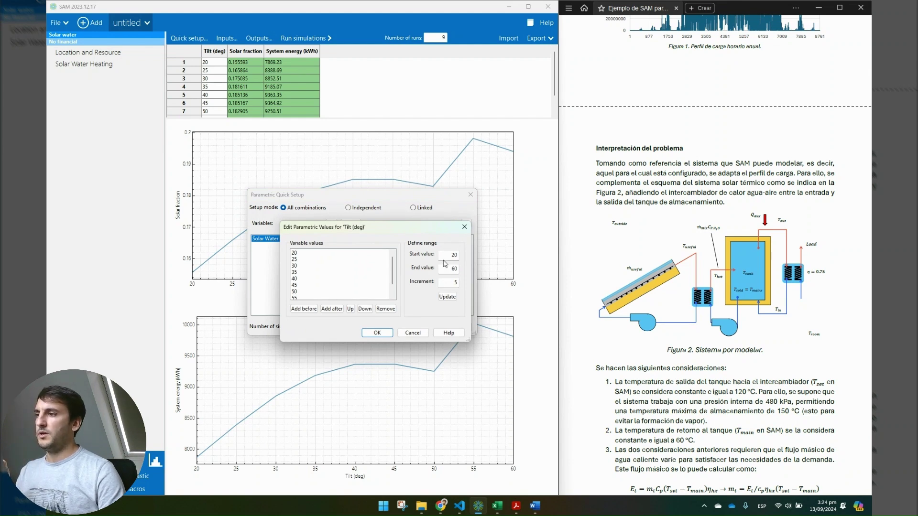
{"action": "double_click", "coordinate": [448, 255]}
{"action": "type", "text": "30"}
{"action": "double_click", "coordinate": [454, 268]}
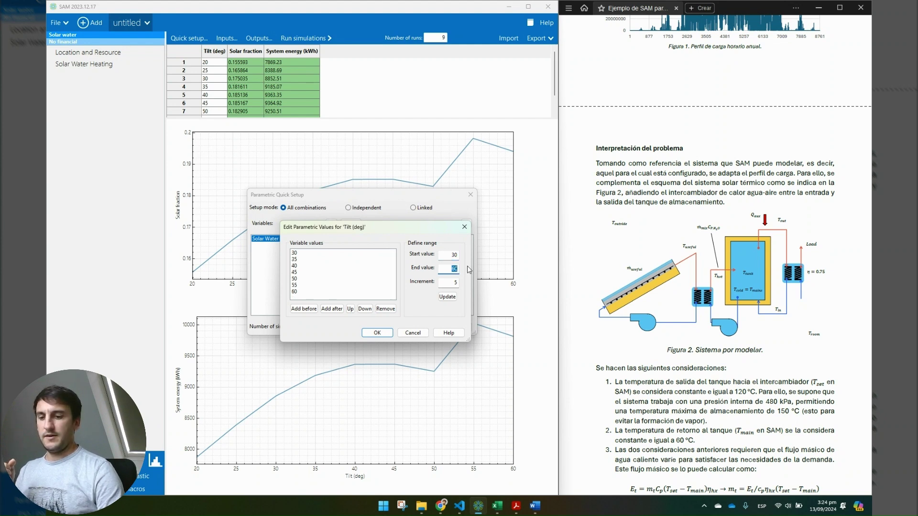
{"action": "type", "text": "80"}
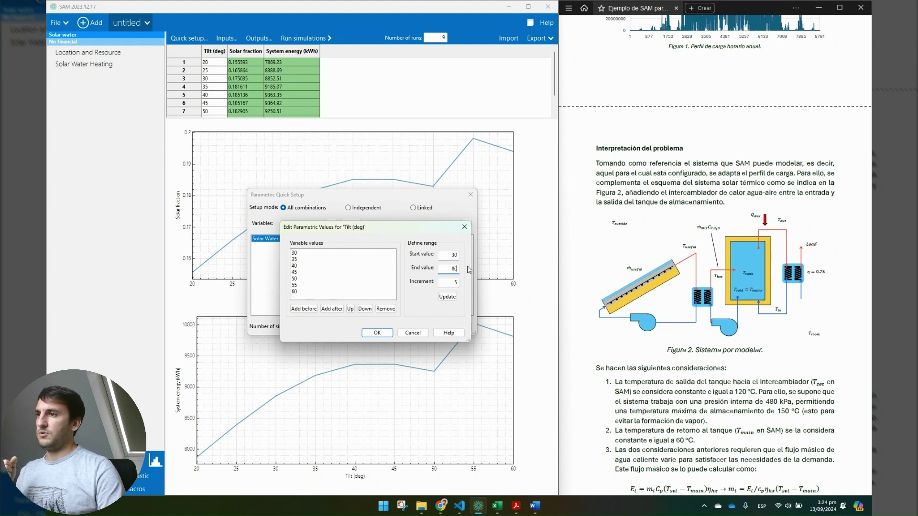
{"action": "left_click", "coordinate": [448, 297]}
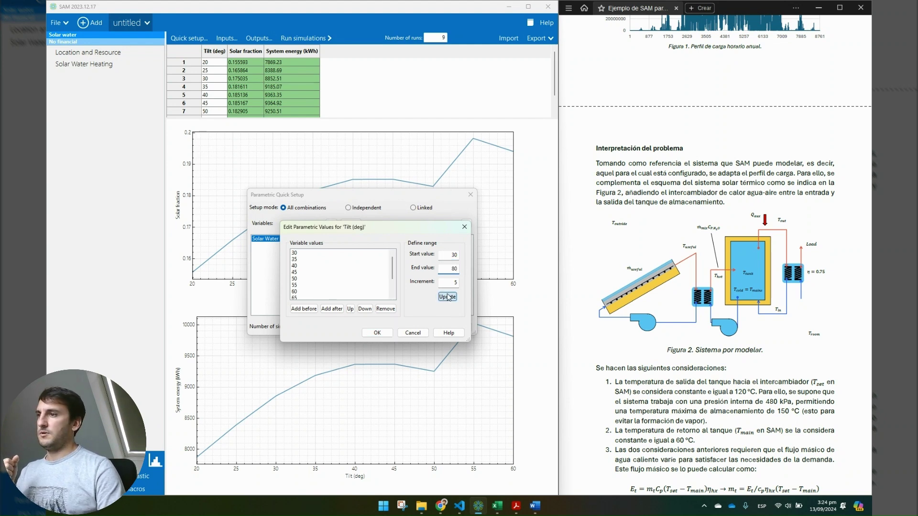
{"action": "left_click", "coordinate": [377, 333]}
{"action": "left_click", "coordinate": [384, 328]}
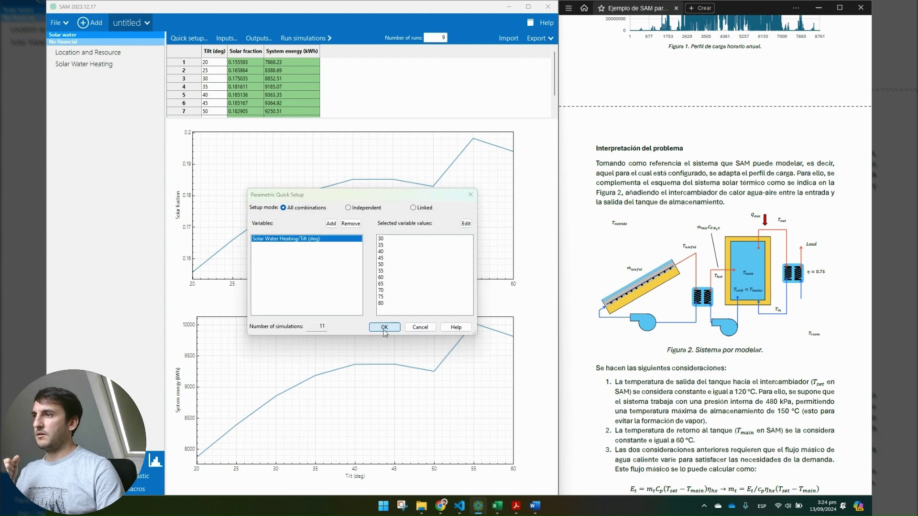
{"action": "left_click", "coordinate": [383, 264]}
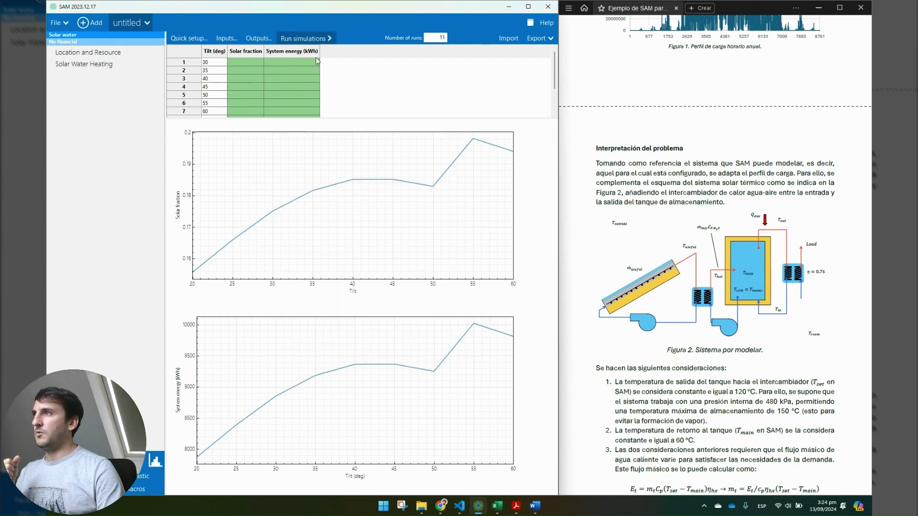
{"action": "left_click", "coordinate": [306, 38]}
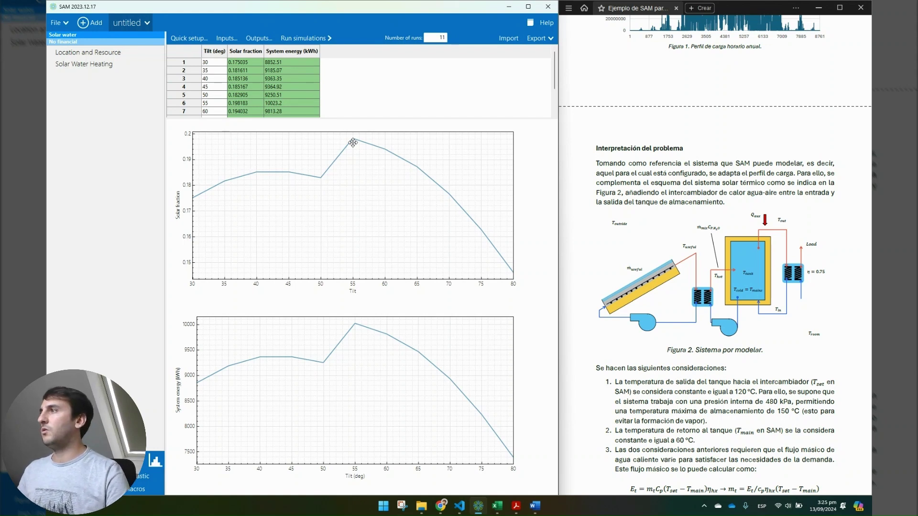
Set the system tilt to 55 degrees in the Solar Water Heating inputs
{"action": "left_click", "coordinate": [109, 65]}
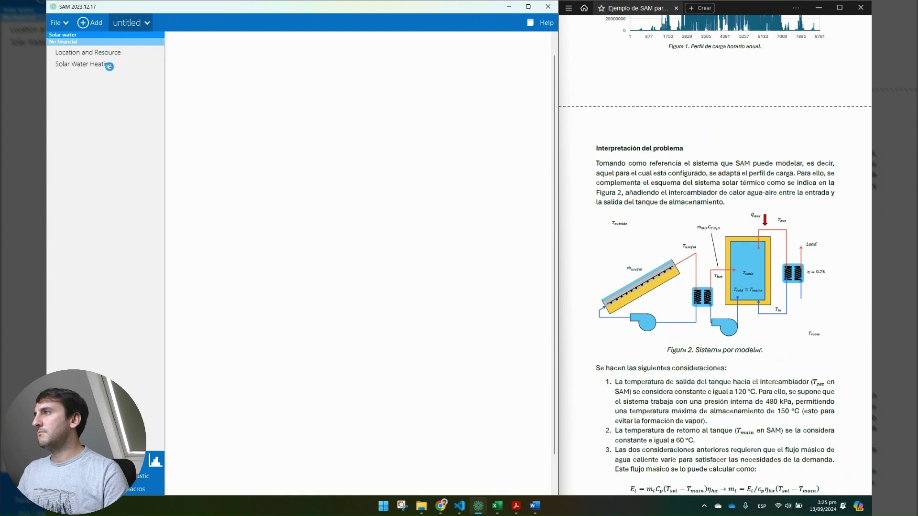
{"action": "double_click", "coordinate": [313, 73]}
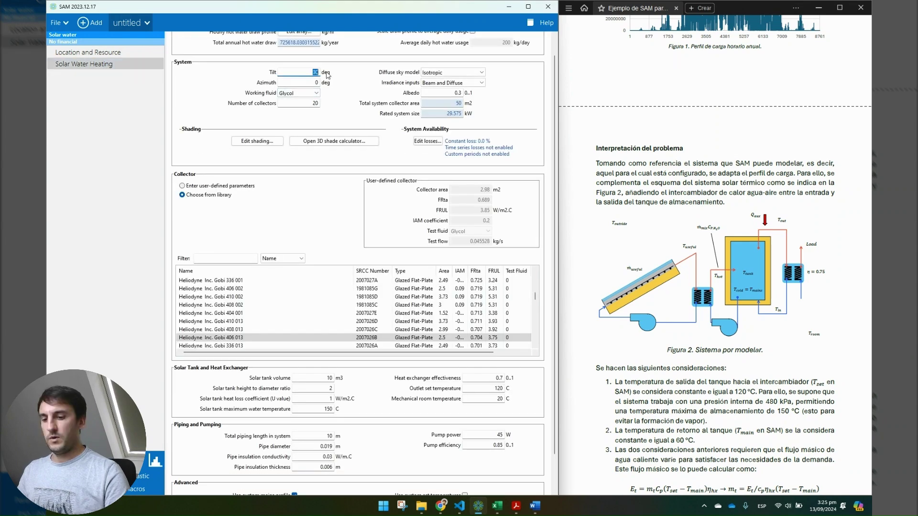
{"action": "type", "text": "55"}
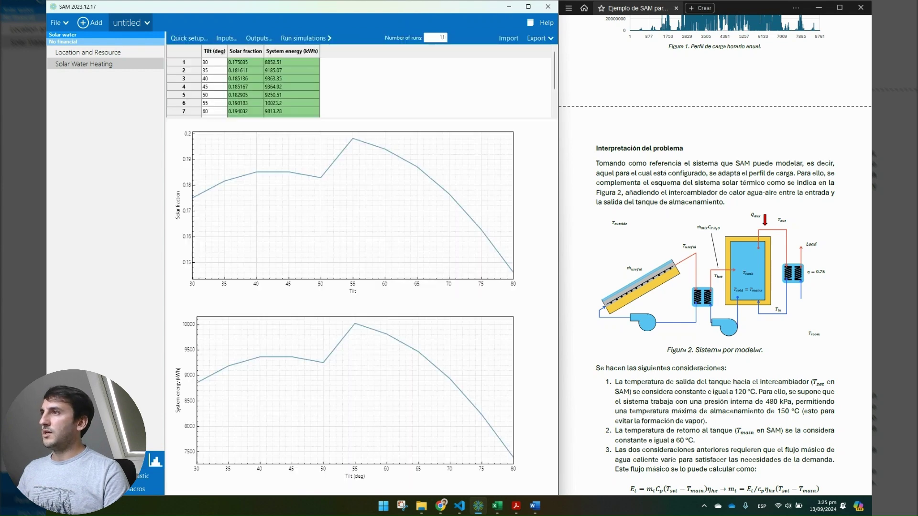
Replace Tilt in the parametric quick setup with the Number of collectors and Solar tank volume variables
{"action": "left_click", "coordinate": [190, 40]}
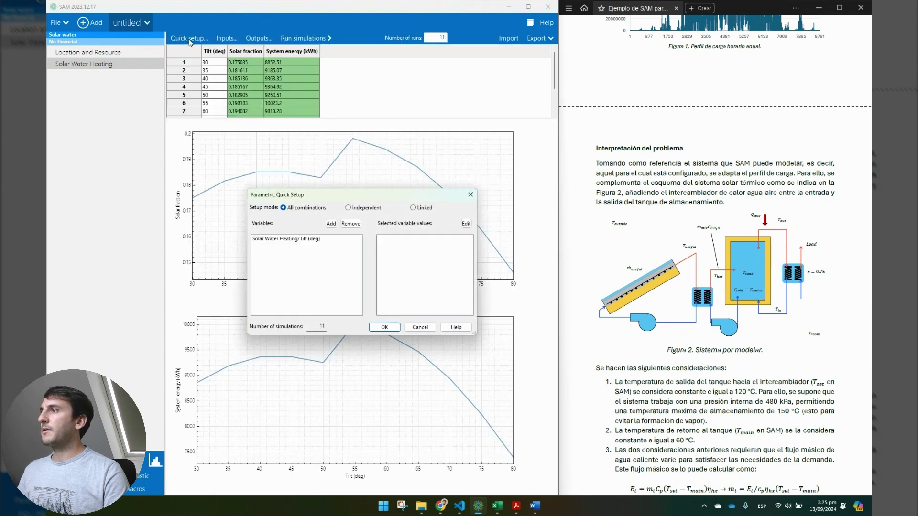
{"action": "left_click", "coordinate": [313, 239]}
{"action": "left_click", "coordinate": [348, 224]}
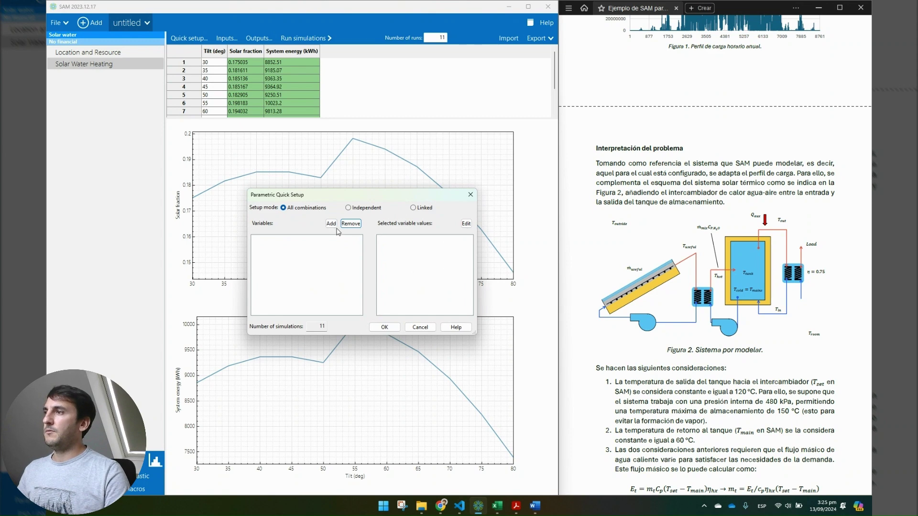
{"action": "left_click", "coordinate": [331, 224]}
{"action": "left_click", "coordinate": [287, 270]}
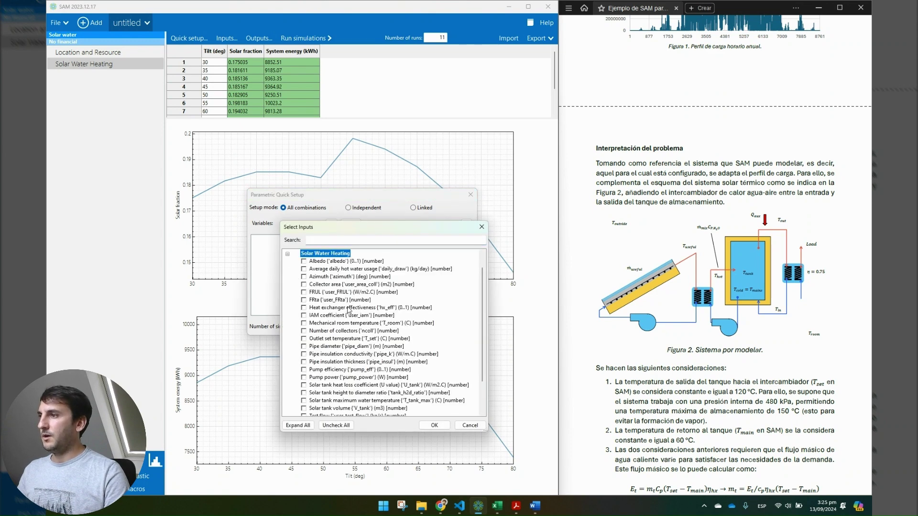
{"action": "scroll", "coordinate": [364, 319], "scroll_direction": "down", "scroll_amount": 2}
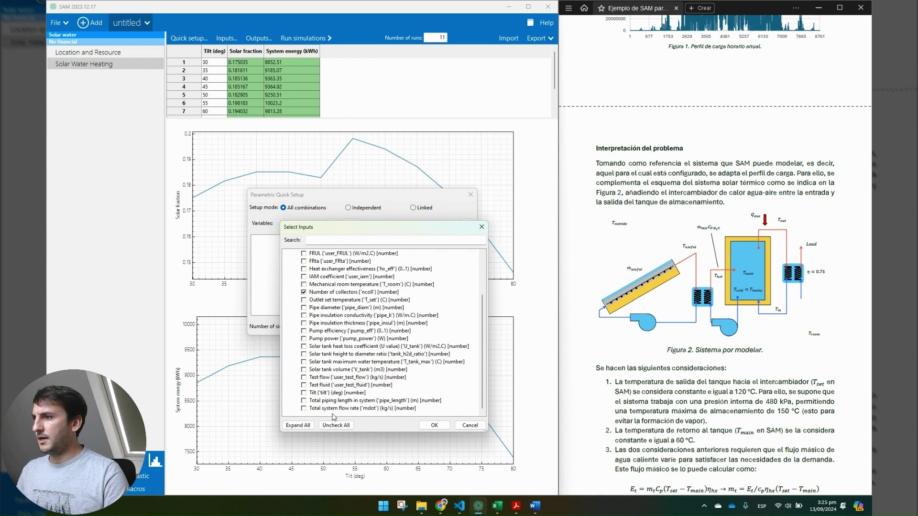
{"action": "left_click", "coordinate": [303, 370]}
{"action": "left_click", "coordinate": [434, 425]}
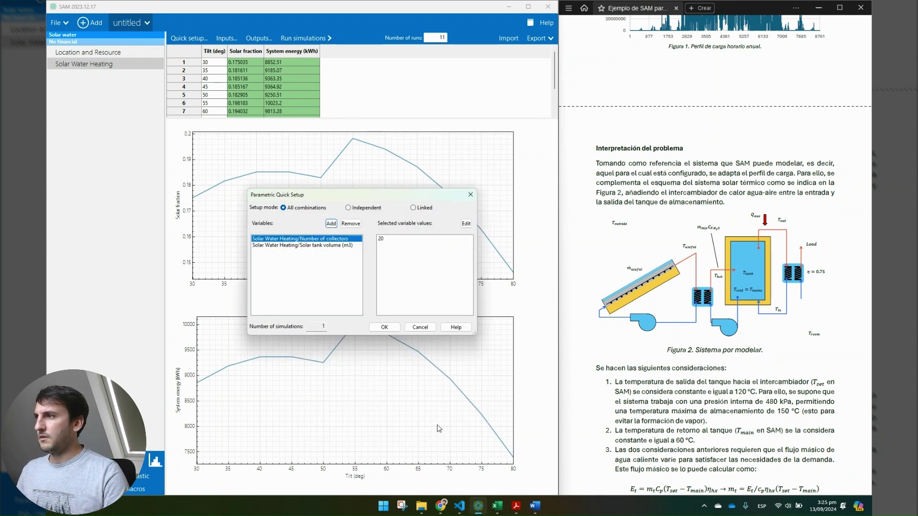
Set the parametric Number of collectors range from 10 to 40 with an increment of 4
{"action": "left_click", "coordinate": [467, 224]}
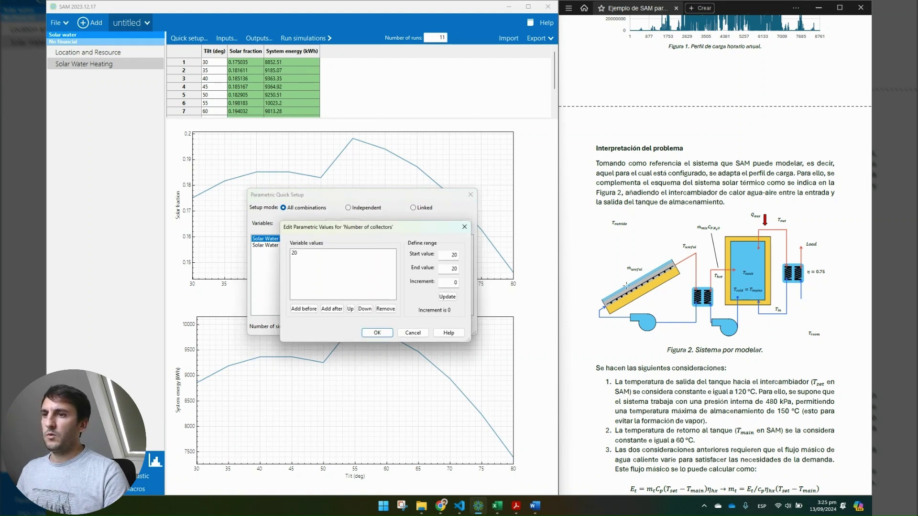
{"action": "scroll", "coordinate": [770, 334], "scroll_direction": "down", "scroll_amount": 3}
{"action": "scroll", "coordinate": [771, 334], "scroll_direction": "up", "scroll_amount": 5}
{"action": "scroll", "coordinate": [771, 334], "scroll_direction": "down", "scroll_amount": 10}
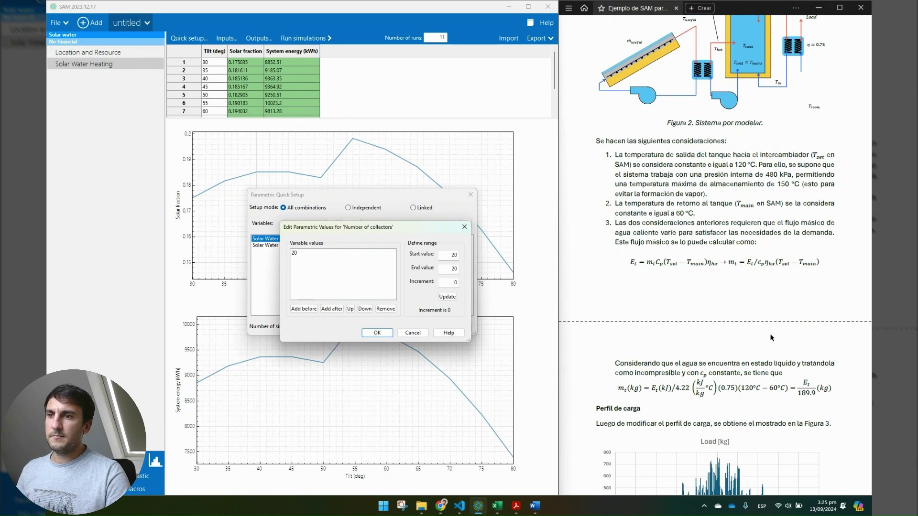
{"action": "scroll", "coordinate": [770, 333], "scroll_direction": "down", "scroll_amount": 7}
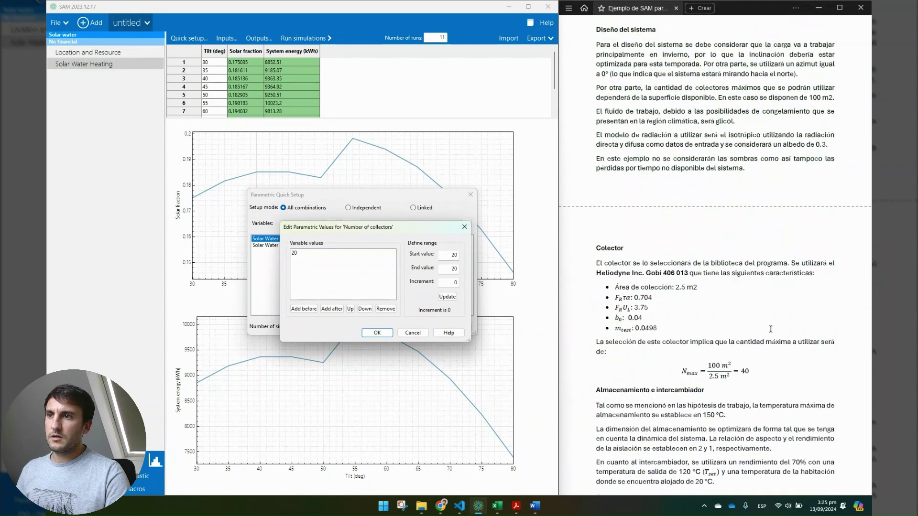
{"action": "double_click", "coordinate": [448, 269]}
{"action": "type", "text": "40"}
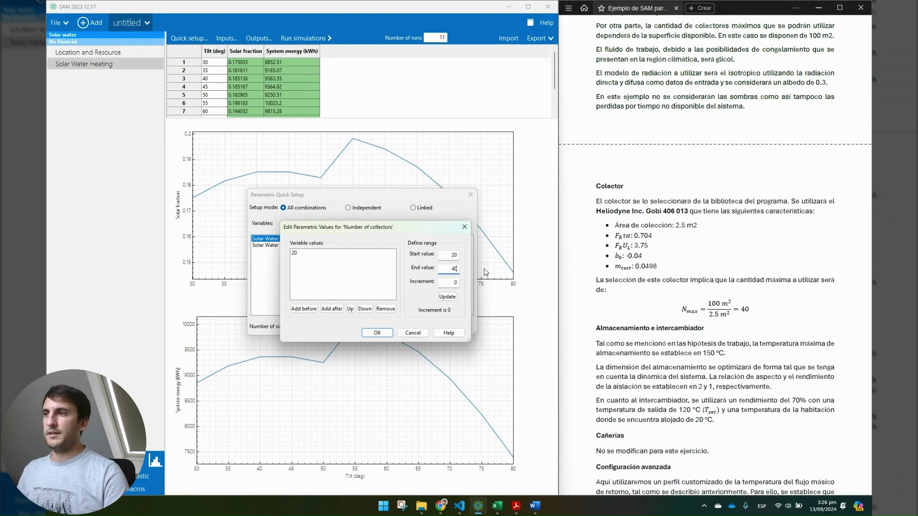
{"action": "double_click", "coordinate": [450, 255]}
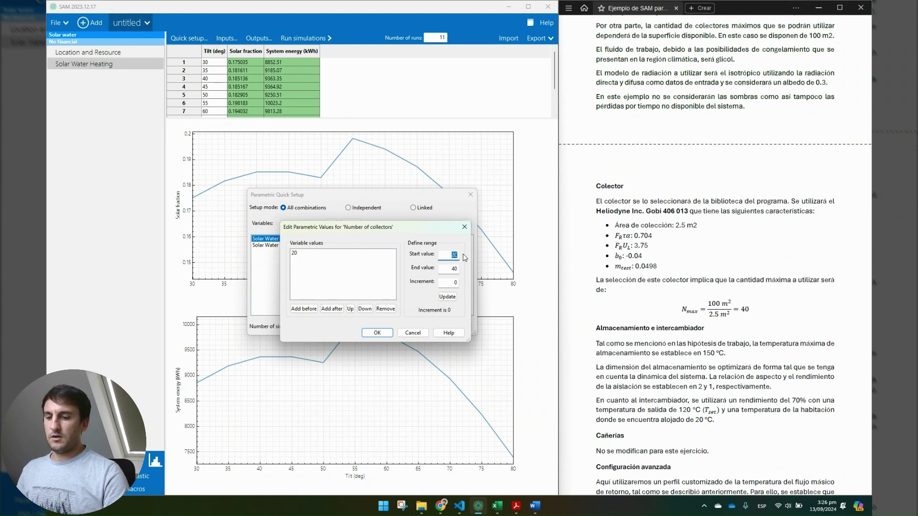
{"action": "double_click", "coordinate": [445, 286]}
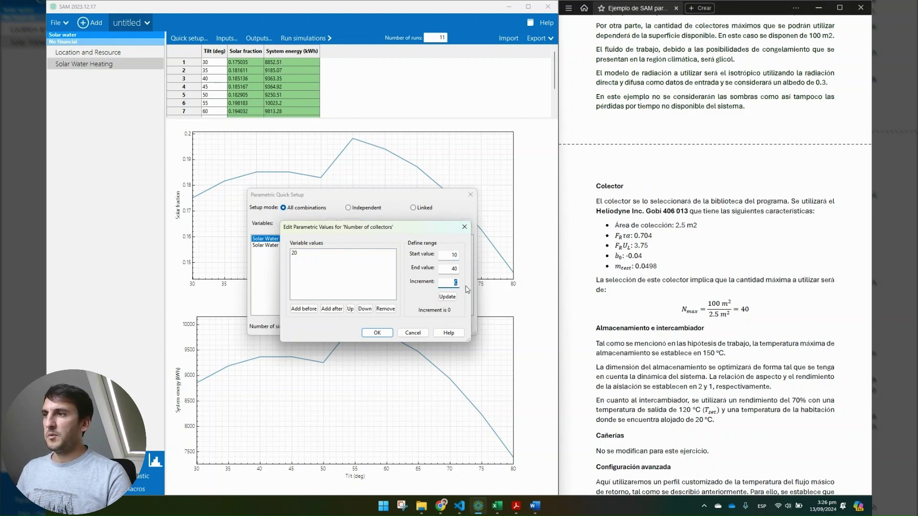
{"action": "type", "text": "4"}
{"action": "left_click", "coordinate": [448, 297]}
{"action": "scroll", "coordinate": [360, 283], "scroll_direction": "down", "scroll_amount": 2}
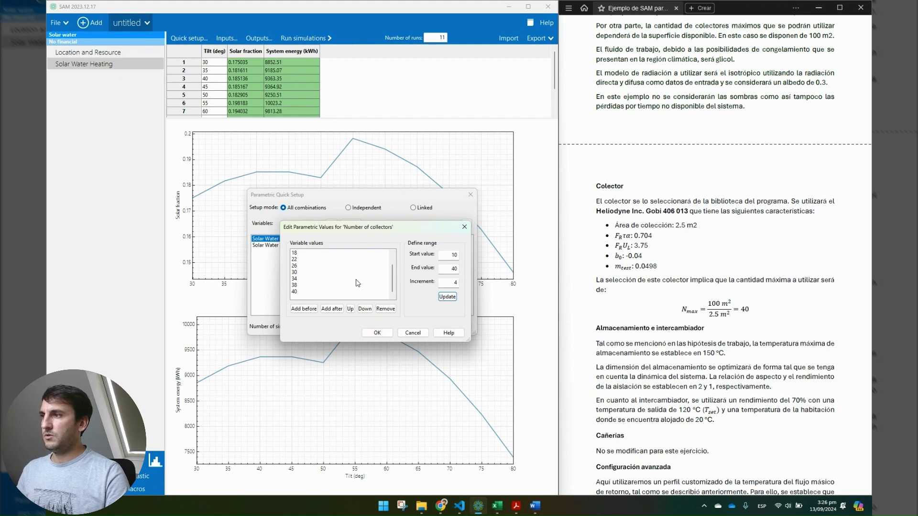
{"action": "left_click", "coordinate": [376, 334]}
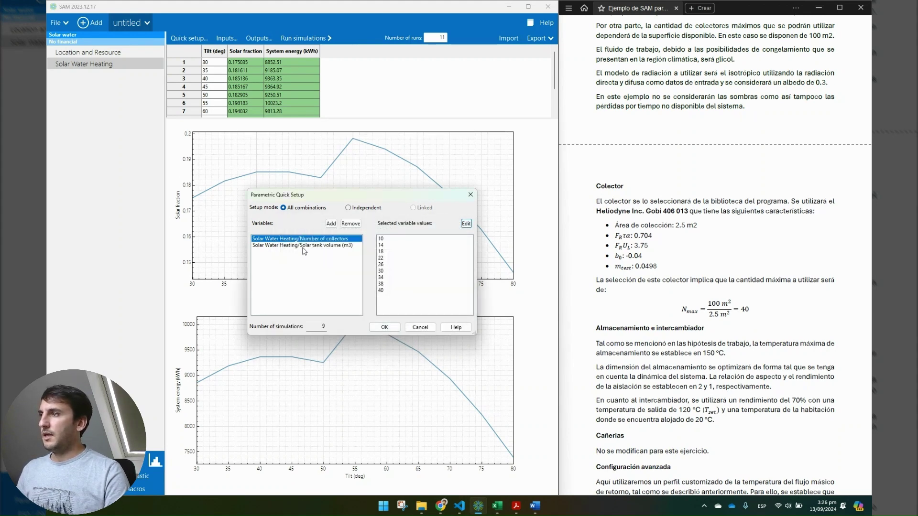
Set the parametric Solar tank volume range from 10 to 100 m3 with an increment of 10
{"action": "left_click", "coordinate": [305, 245]}
{"action": "left_click", "coordinate": [466, 223]}
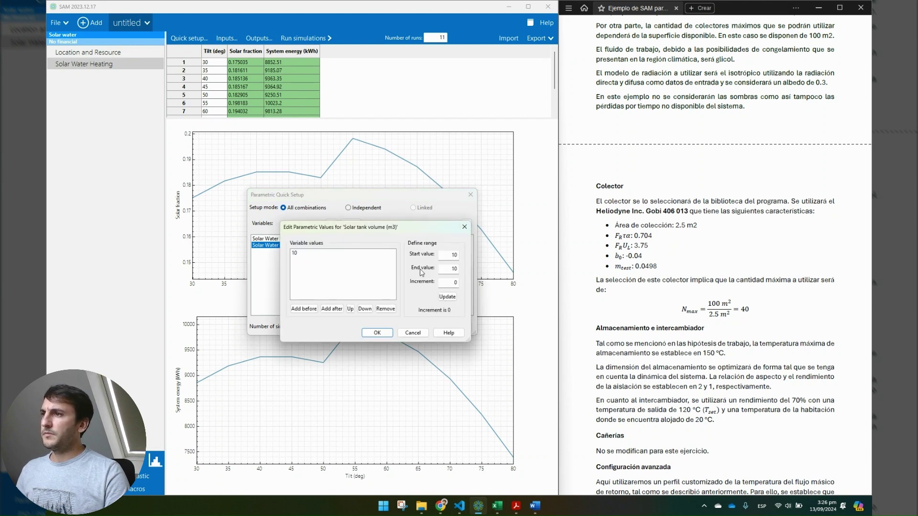
{"action": "double_click", "coordinate": [453, 255]}
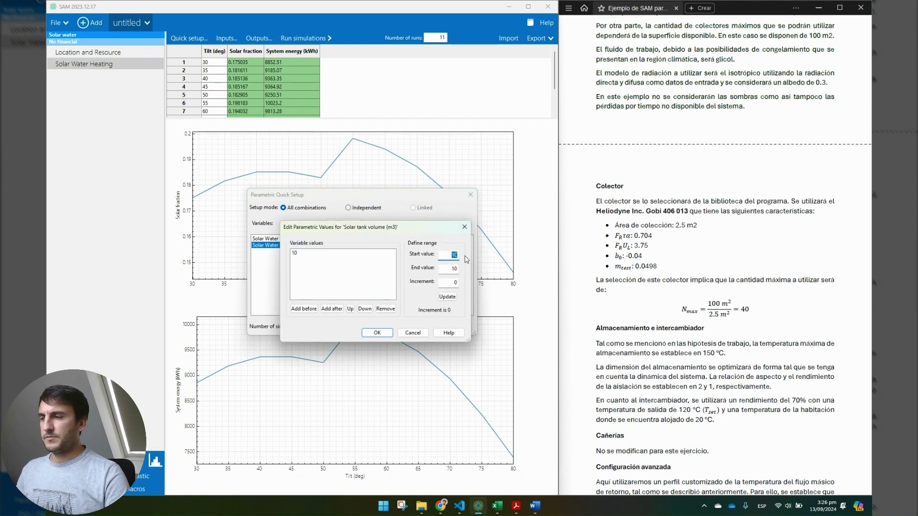
{"action": "type", "text": "2"}
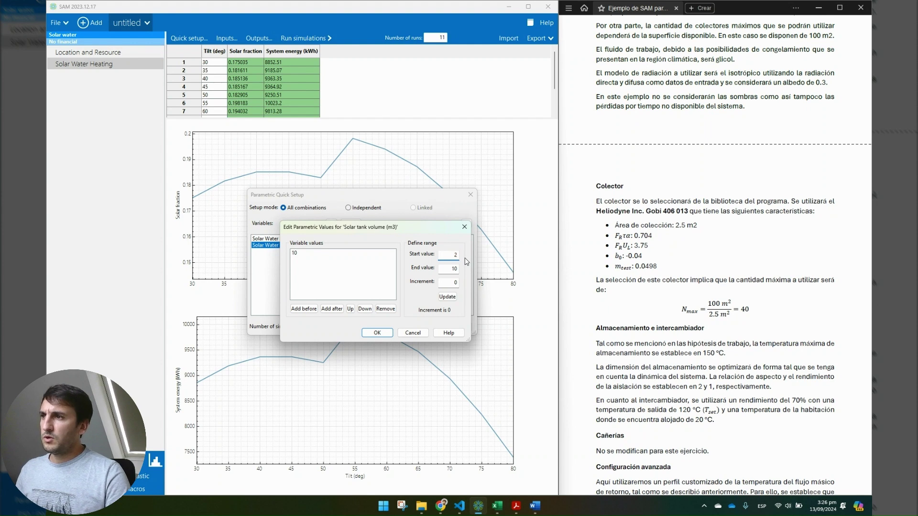
{"action": "double_click", "coordinate": [457, 270]}
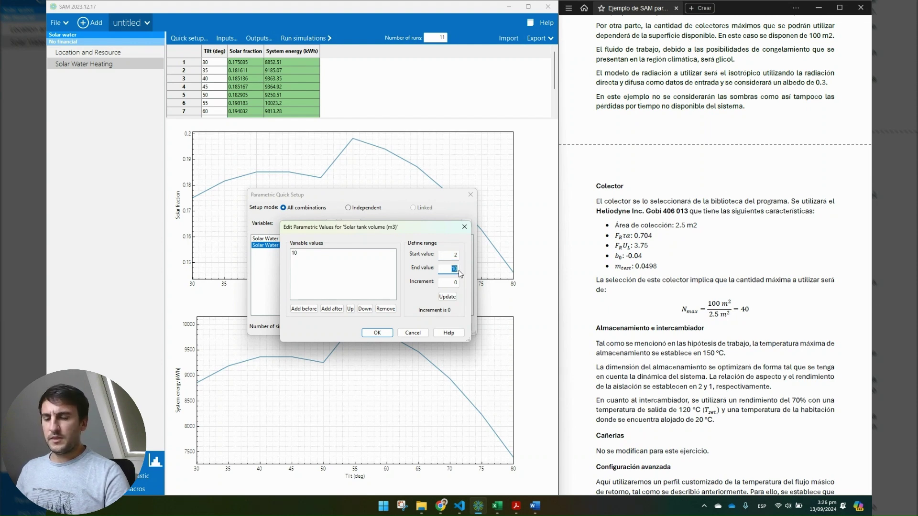
{"action": "type", "text": "10"}
{"action": "double_click", "coordinate": [452, 282]}
{"action": "type", "text": "10"}
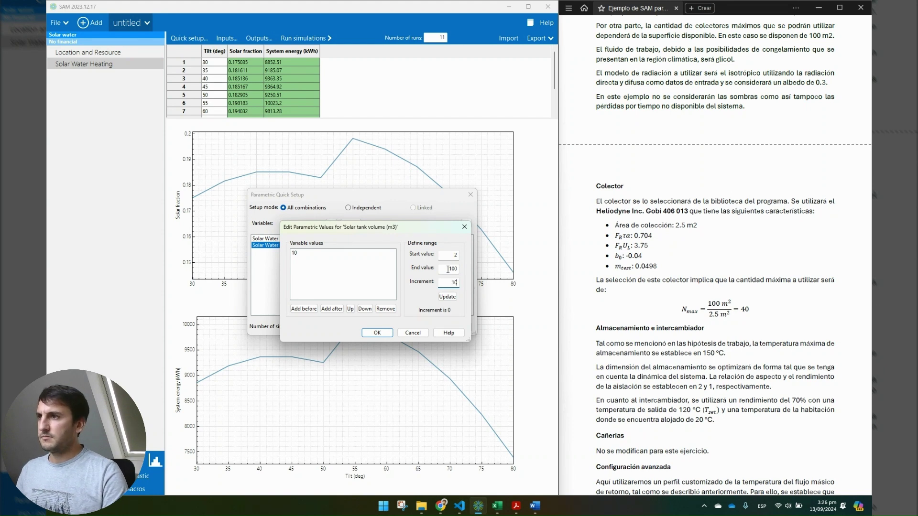
{"action": "left_click", "coordinate": [447, 297]}
{"action": "key", "text": "shift+Tab"}
{"action": "key", "text": "shift+Tab"}
{"action": "key", "text": "shift+Tab"}
{"action": "type", "text": "10"}
{"action": "left_click", "coordinate": [447, 297]}
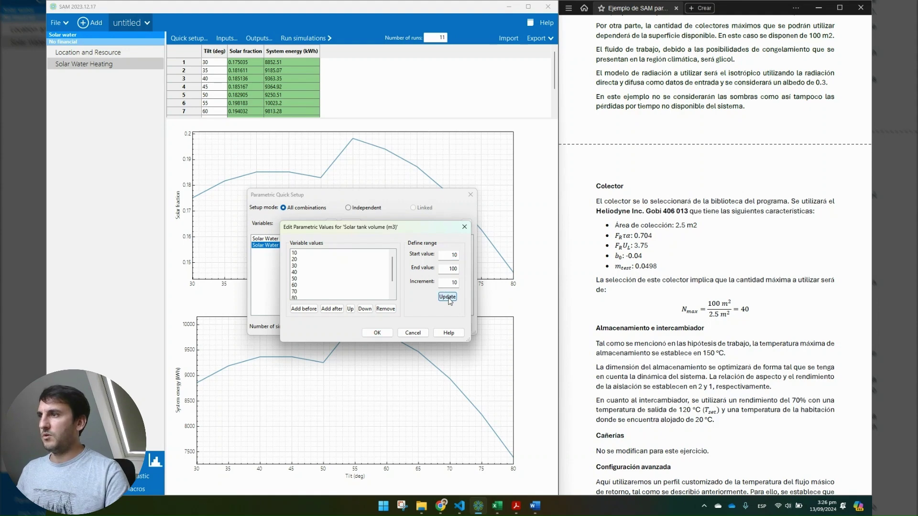
{"action": "left_click", "coordinate": [382, 334]}
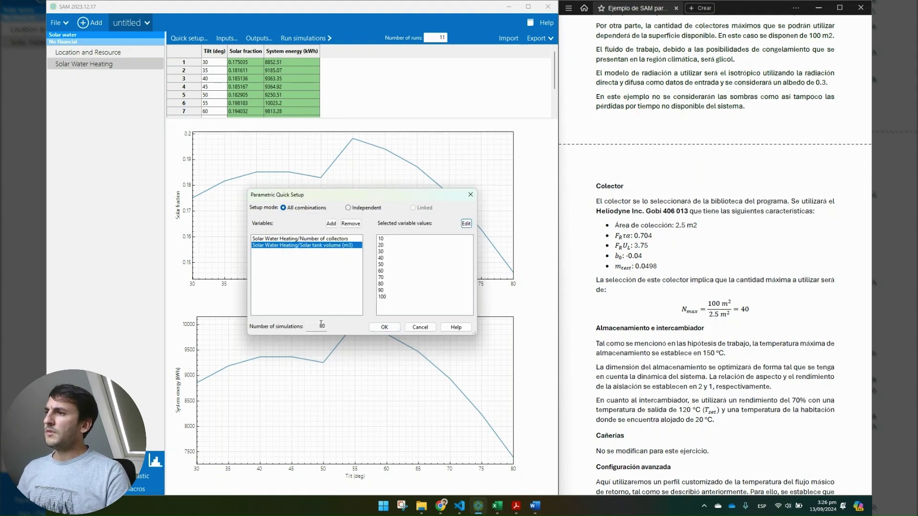
Overwrite the parametric table with the collector and tank volume combinations and run the simulations
{"action": "left_click", "coordinate": [385, 329]}
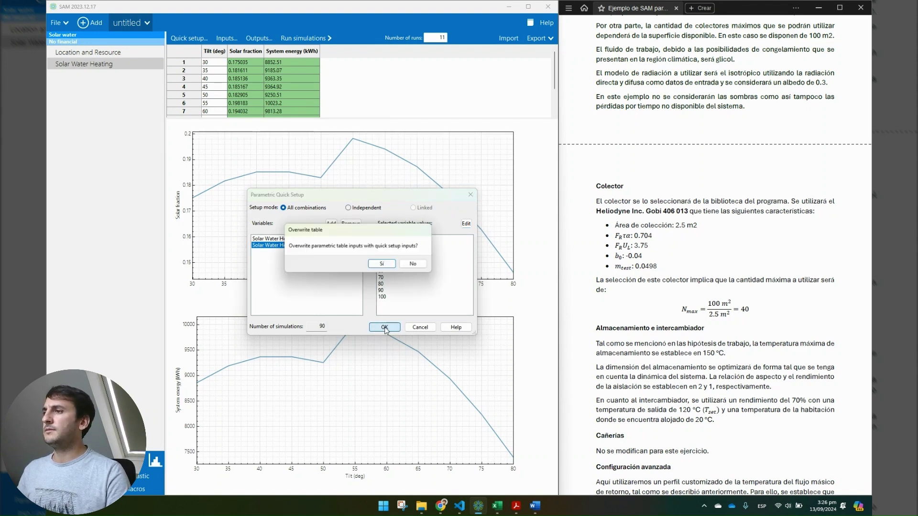
{"action": "left_click", "coordinate": [387, 267]}
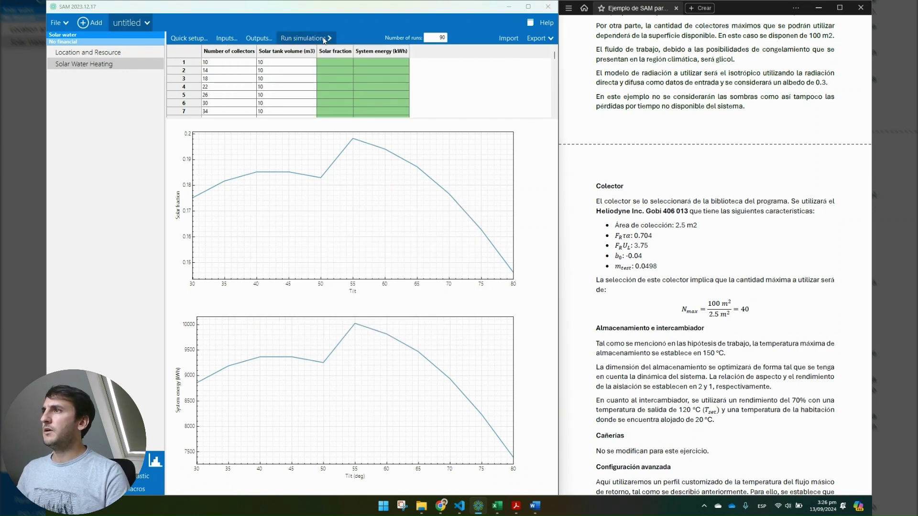
{"action": "left_click", "coordinate": [324, 40]}
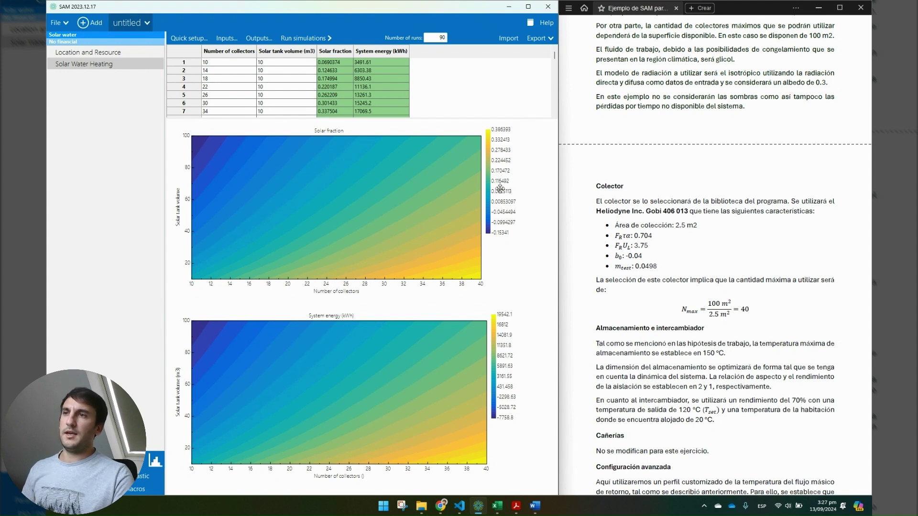
Extend the parametric Number of collectors range to 10 to 300 with an increment of 10
{"action": "scroll", "coordinate": [666, 195], "scroll_direction": "up", "scroll_amount": 8}
{"action": "scroll", "coordinate": [666, 195], "scroll_direction": "up", "scroll_amount": 4}
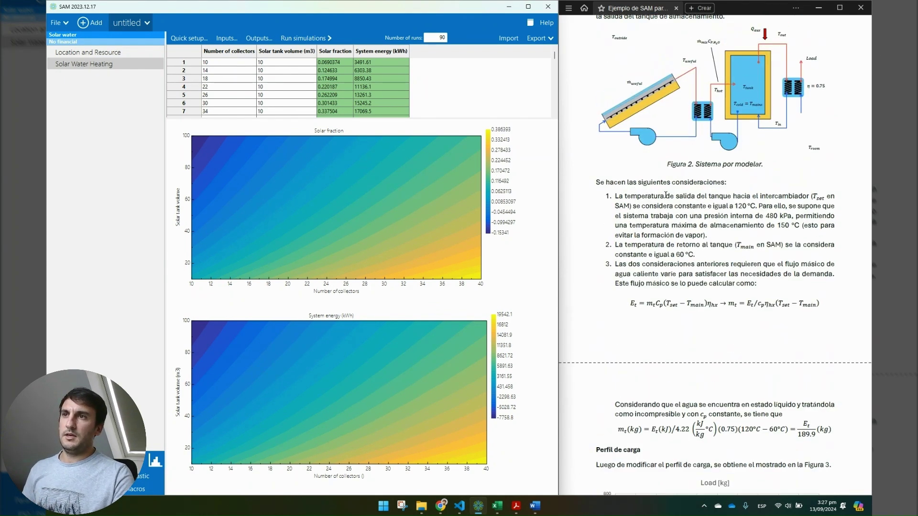
{"action": "scroll", "coordinate": [710, 228], "scroll_direction": "up", "scroll_amount": 10}
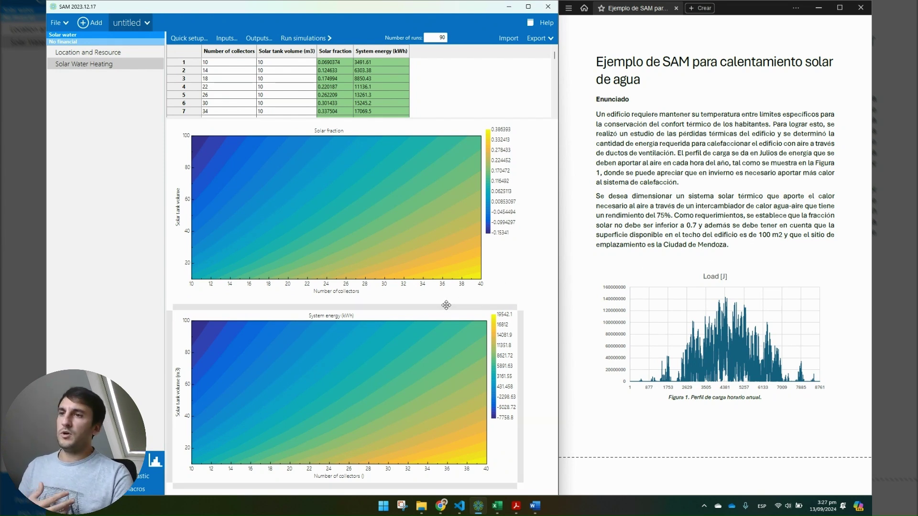
{"action": "left_click", "coordinate": [193, 38]}
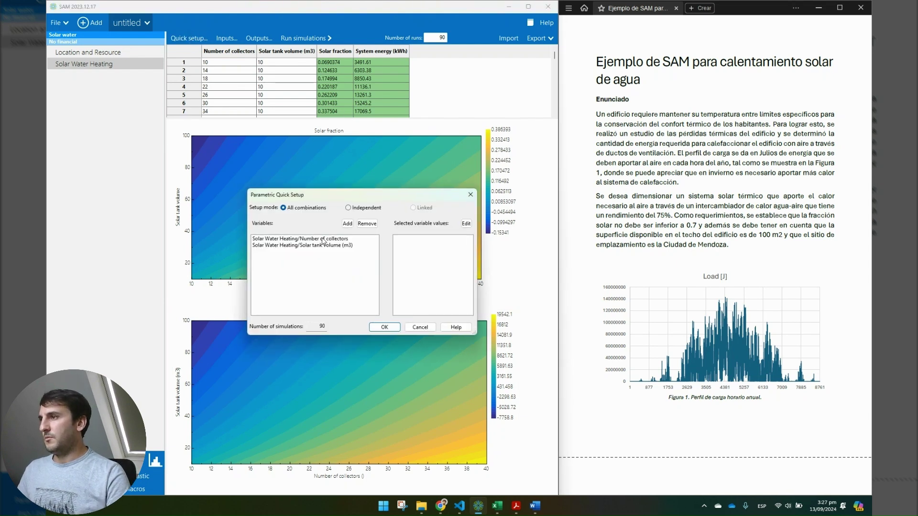
{"action": "left_click", "coordinate": [323, 240]}
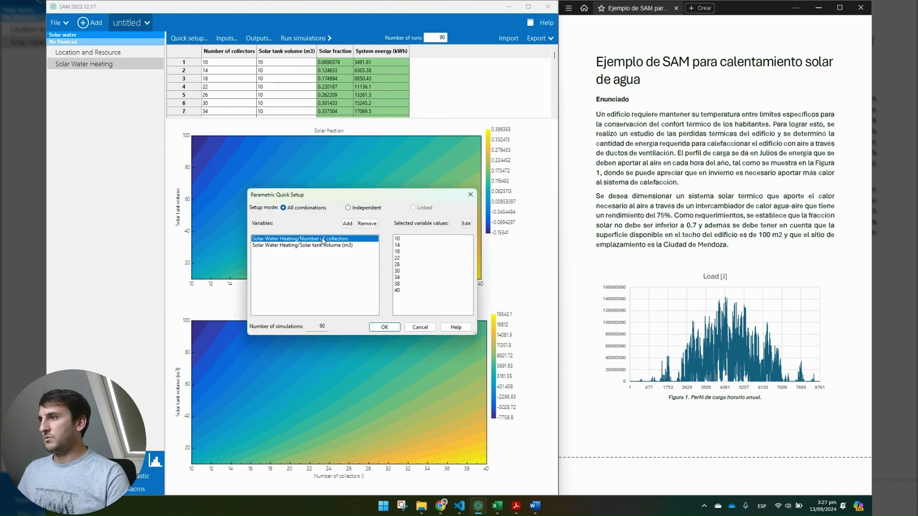
{"action": "left_click", "coordinate": [347, 224]}
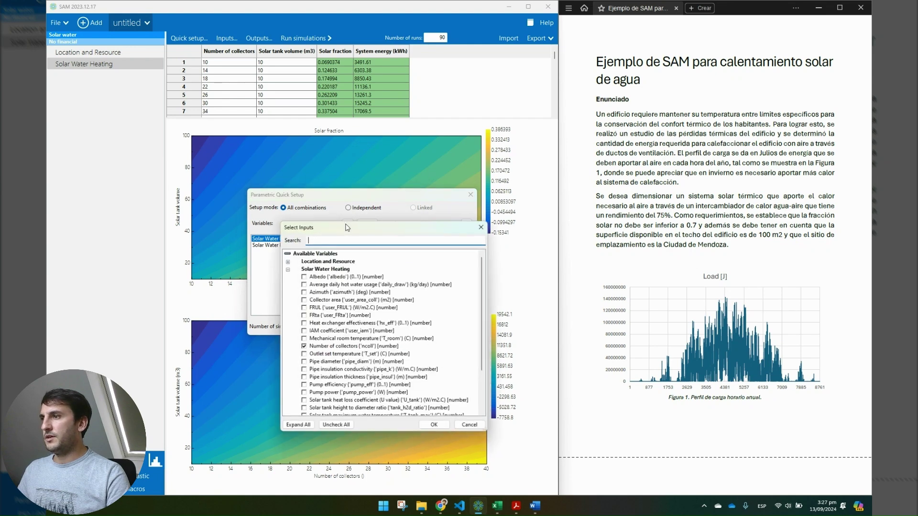
{"action": "left_click", "coordinate": [467, 228]}
{"action": "left_click", "coordinate": [466, 229]}
{"action": "key", "text": "Tab"}
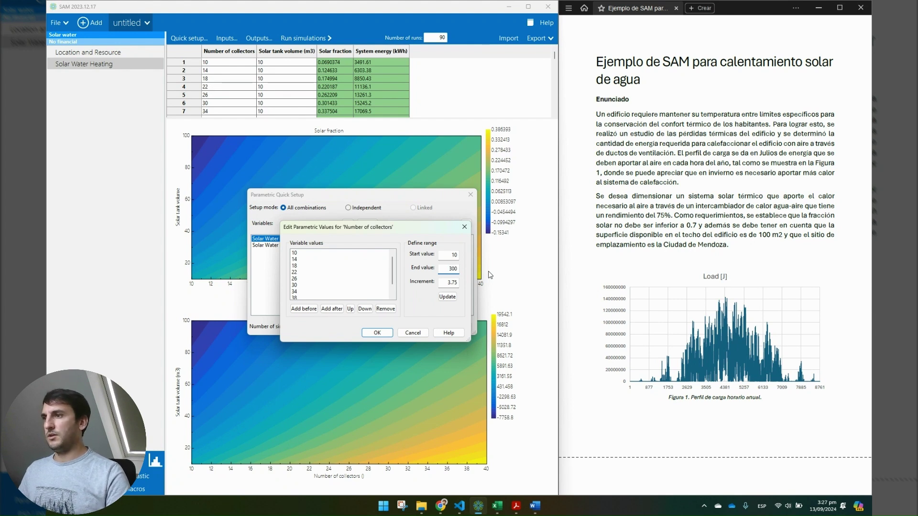
{"action": "type", "text": "300"}
{"action": "left_click", "coordinate": [447, 297]}
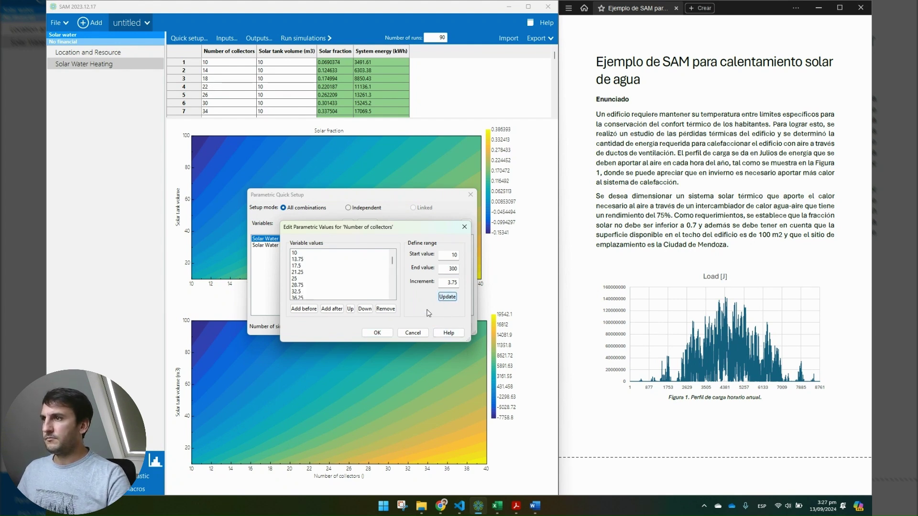
{"action": "double_click", "coordinate": [447, 285]}
{"action": "type", "text": "1"}
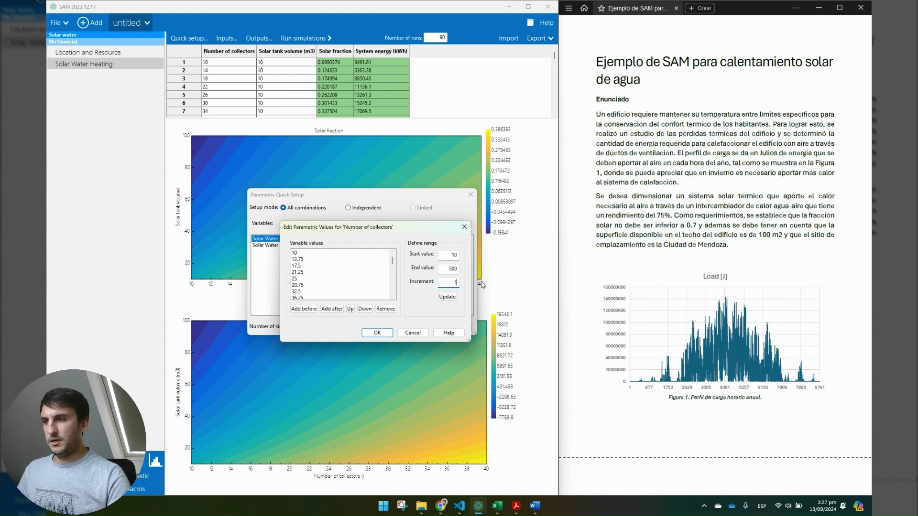
{"action": "left_click", "coordinate": [455, 296]}
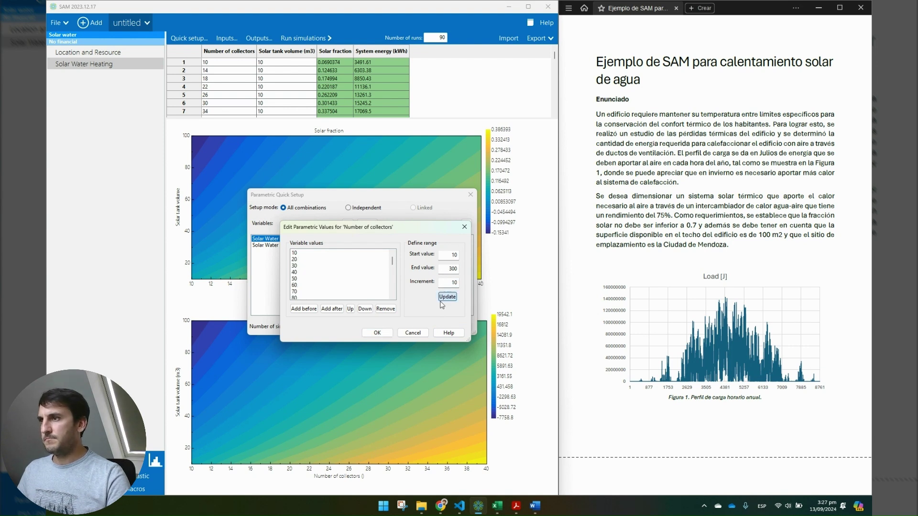
{"action": "left_click", "coordinate": [377, 332]}
Overwrite the parametric table with the extended collector range and rerun the simulations
{"action": "left_click", "coordinate": [373, 329]}
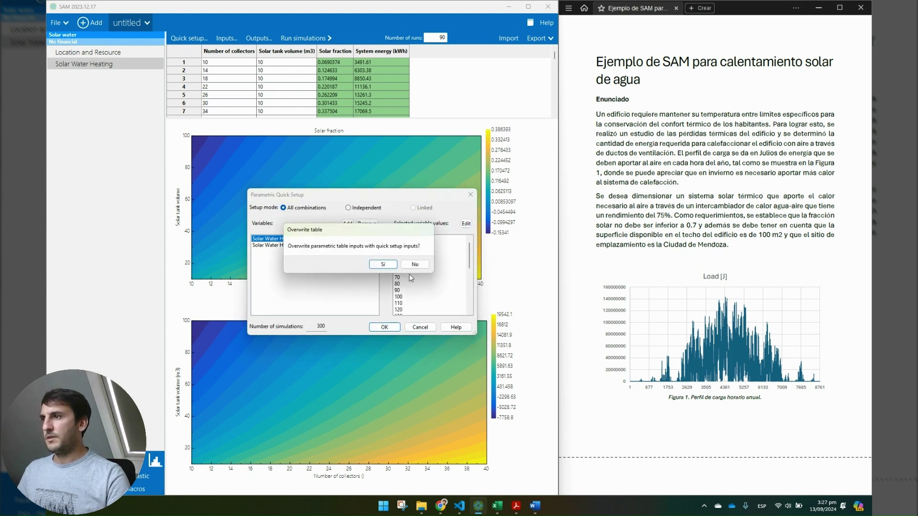
{"action": "left_click", "coordinate": [383, 262]}
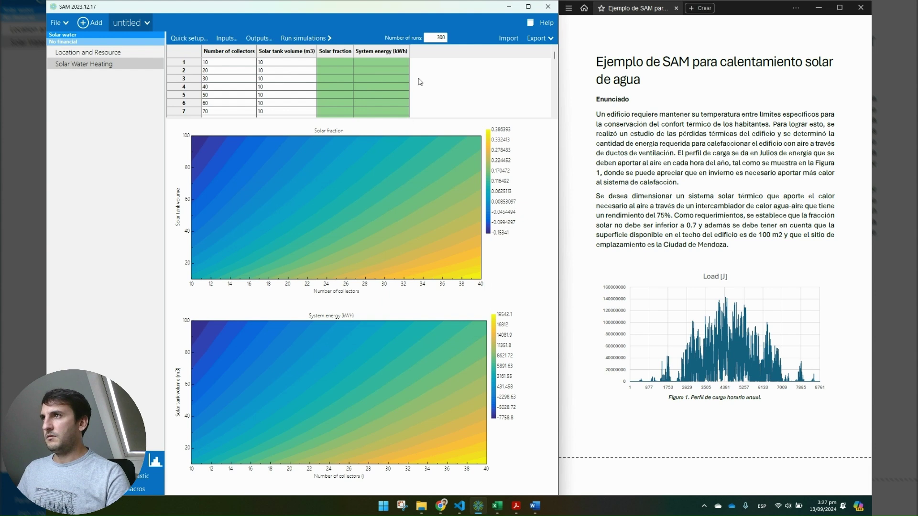
{"action": "left_click", "coordinate": [308, 40]}
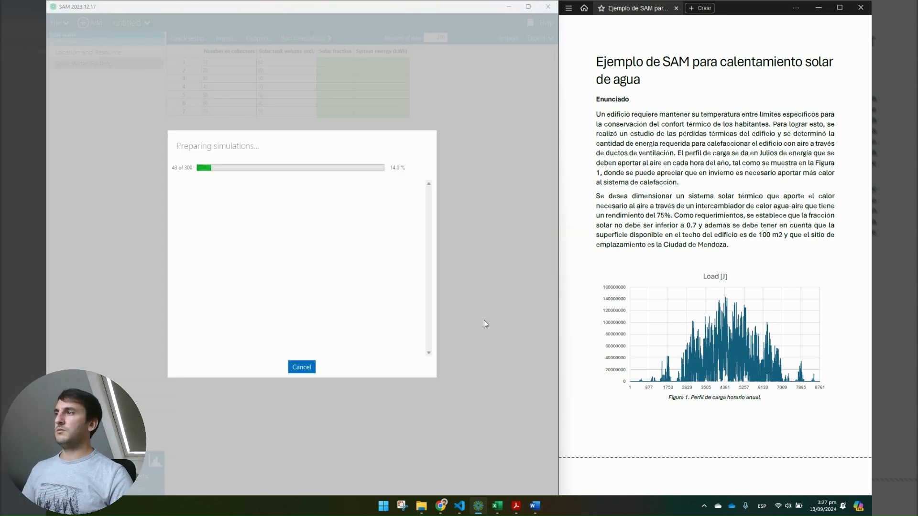
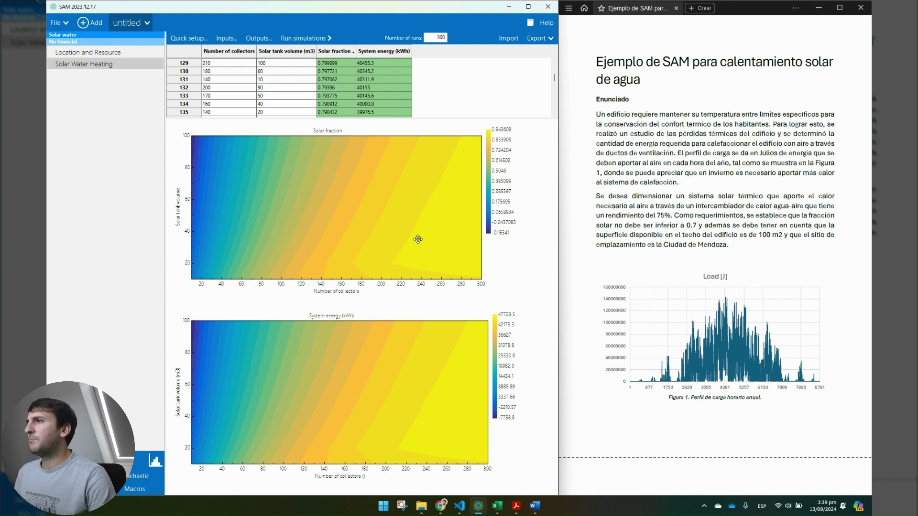
Examine the parametric results around a Solar fraction of 0.7 for the matching number of collectors and solar tank volume
{"action": "left_click", "coordinate": [340, 54]}
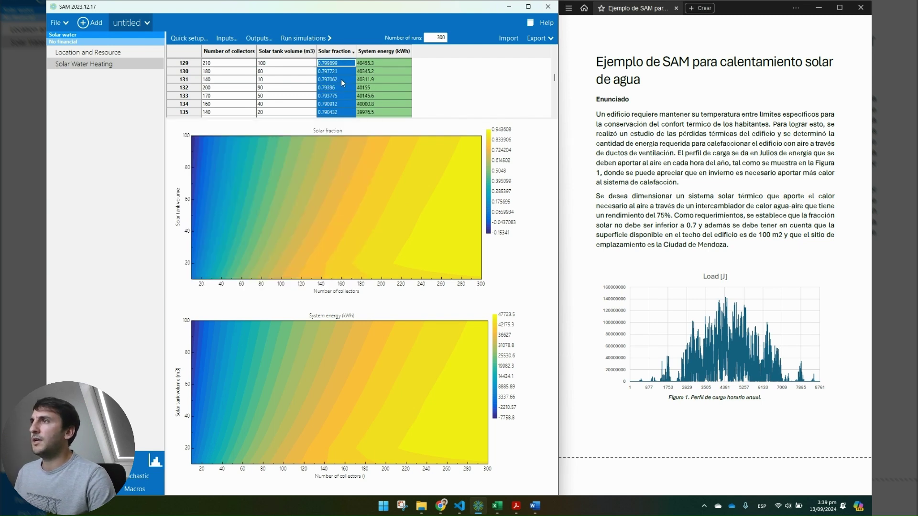
{"action": "scroll", "coordinate": [342, 86], "scroll_direction": "down", "scroll_amount": 15}
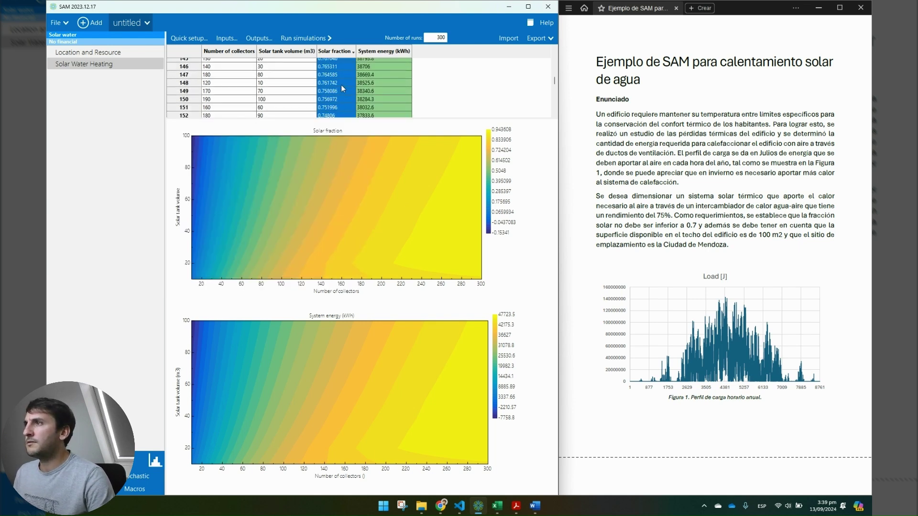
{"action": "scroll", "coordinate": [341, 85], "scroll_direction": "up", "scroll_amount": 3}
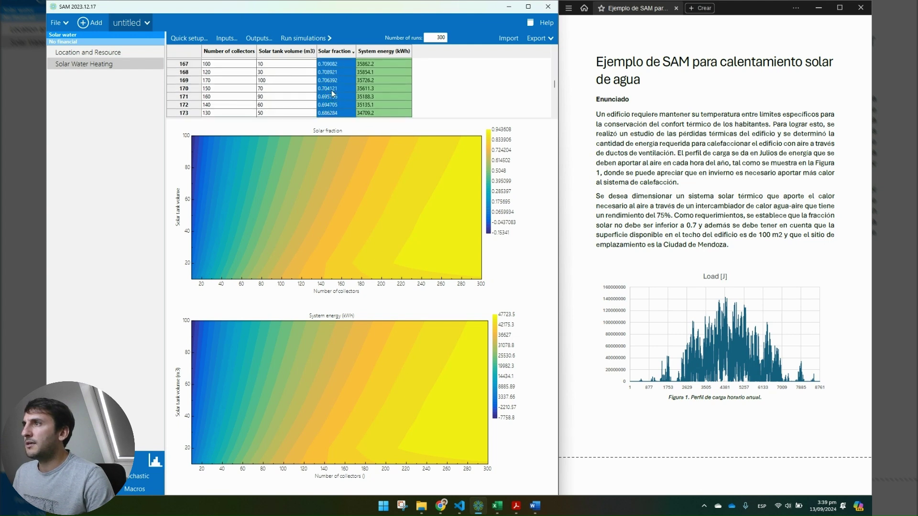
{"action": "left_click", "coordinate": [333, 90]}
{"action": "double_click", "coordinate": [303, 91]}
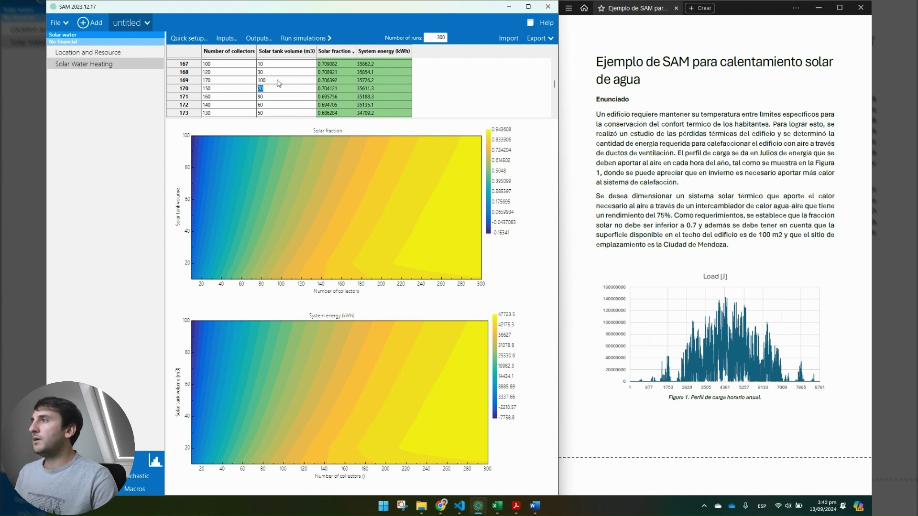
Compare the collector and tank volume combinations above a Solar fraction of 0.7 against the run with 100 collectors and a 10 m3 tank
{"action": "left_click", "coordinate": [263, 65]}
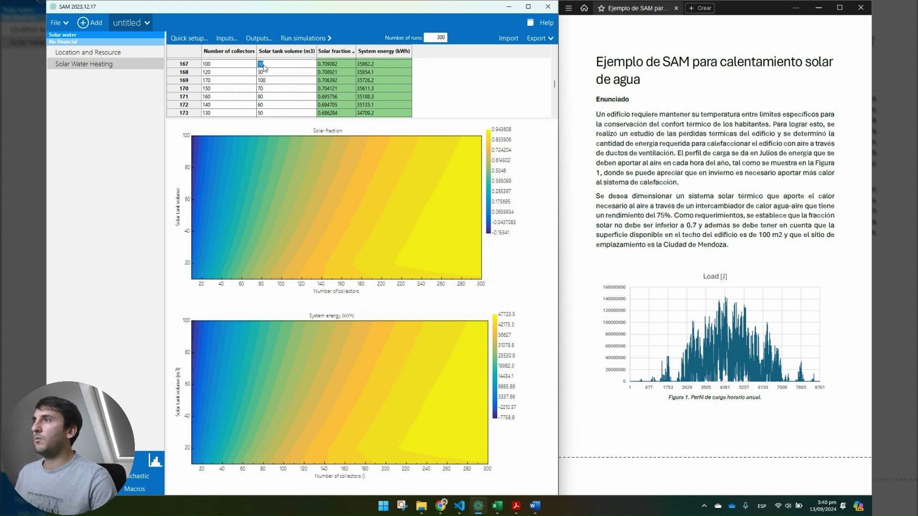
{"action": "left_click", "coordinate": [242, 66]}
{"action": "scroll", "coordinate": [282, 86], "scroll_direction": "up", "scroll_amount": 2}
{"action": "scroll", "coordinate": [283, 98], "scroll_direction": "up", "scroll_amount": 3}
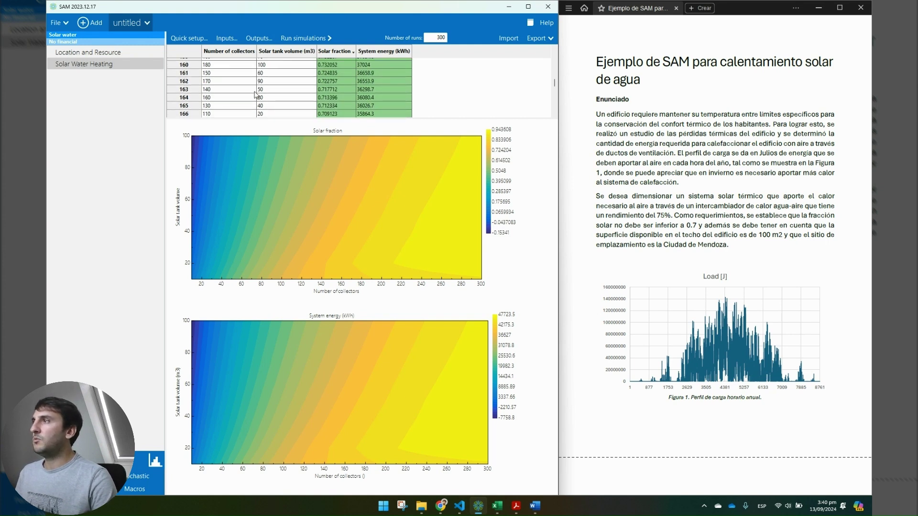
{"action": "scroll", "coordinate": [247, 96], "scroll_direction": "up", "scroll_amount": 4}
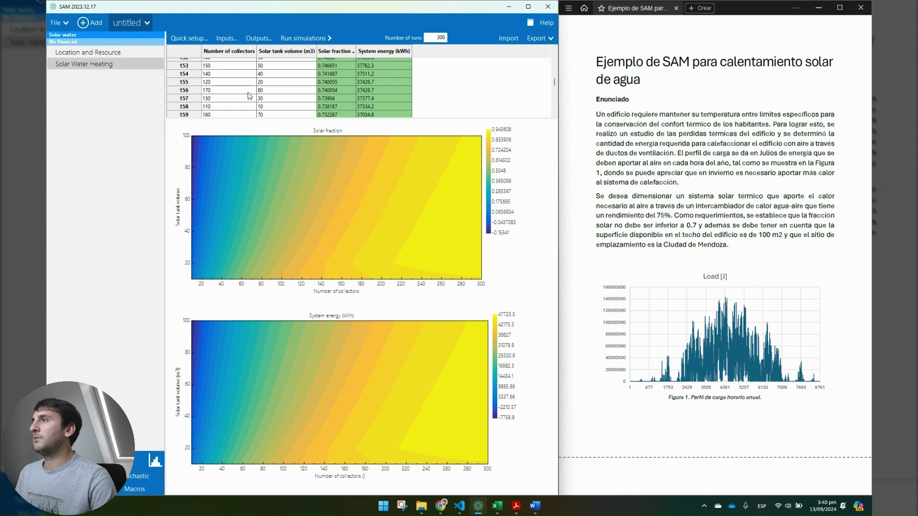
{"action": "scroll", "coordinate": [248, 96], "scroll_direction": "up", "scroll_amount": 5}
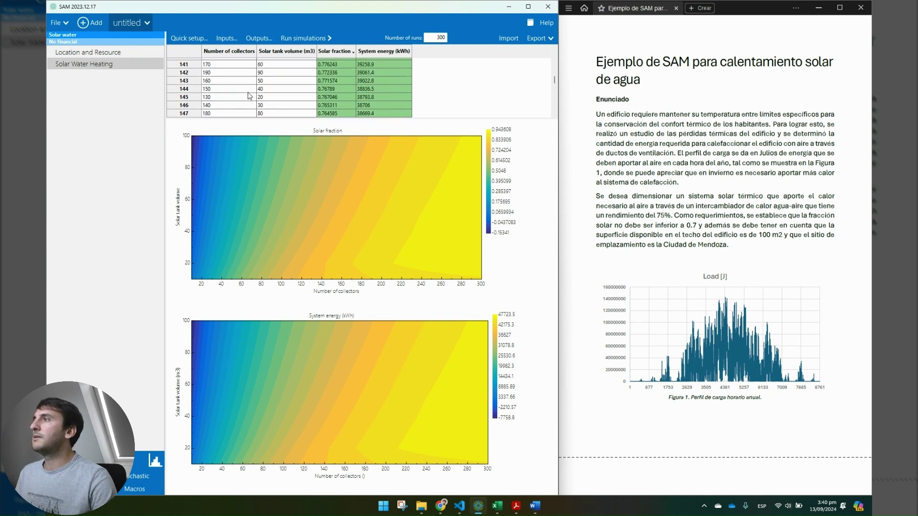
{"action": "scroll", "coordinate": [248, 95], "scroll_direction": "up", "scroll_amount": 2}
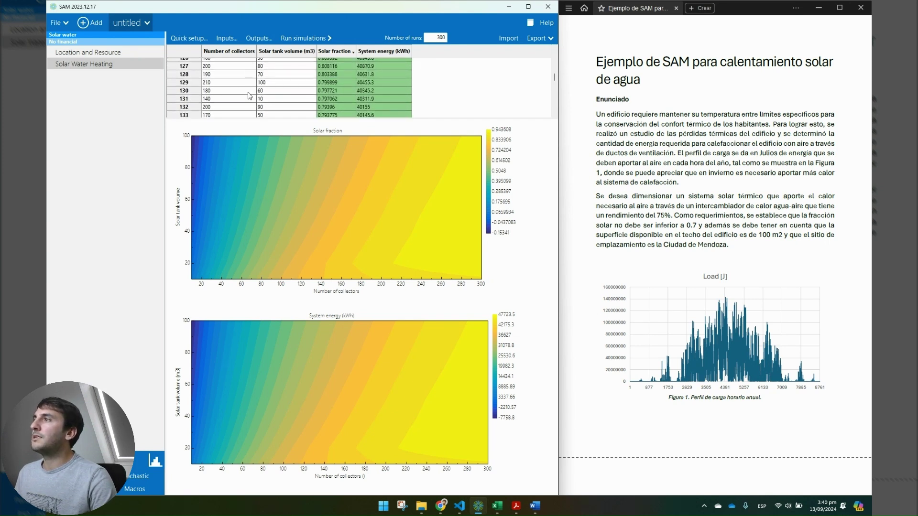
{"action": "scroll", "coordinate": [248, 96], "scroll_direction": "up", "scroll_amount": 5}
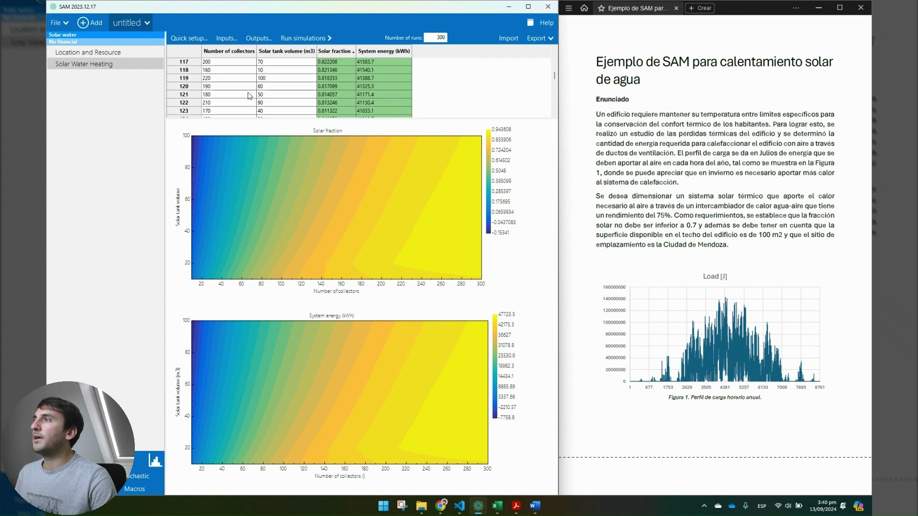
{"action": "scroll", "coordinate": [247, 96], "scroll_direction": "up", "scroll_amount": 7}
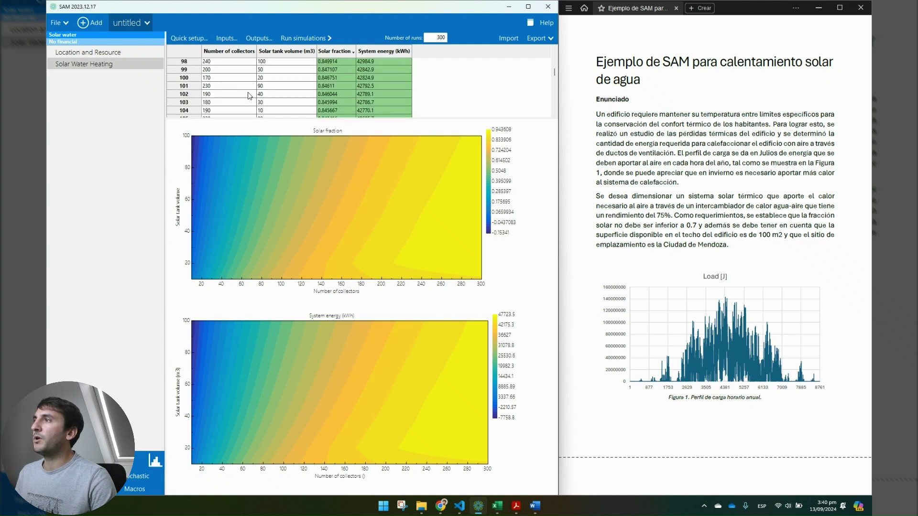
{"action": "scroll", "coordinate": [248, 95], "scroll_direction": "up", "scroll_amount": 7}
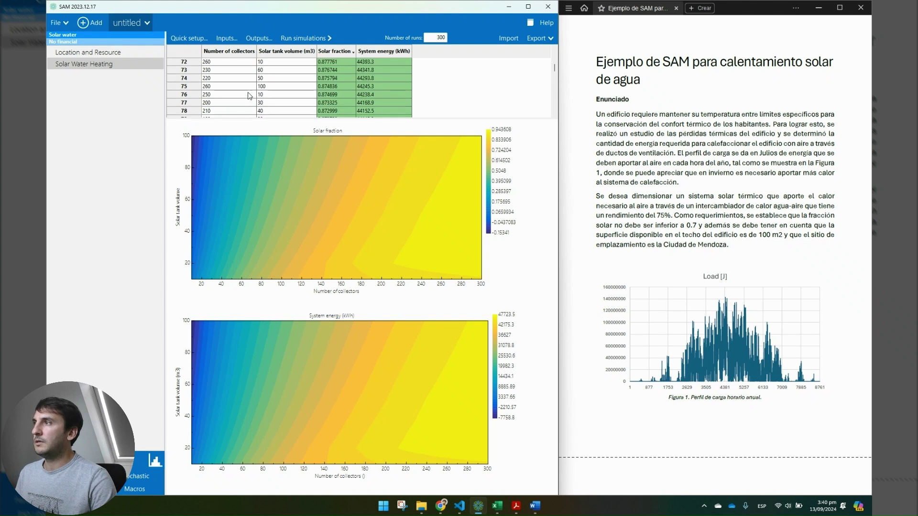
{"action": "scroll", "coordinate": [248, 95], "scroll_direction": "down", "scroll_amount": 10}
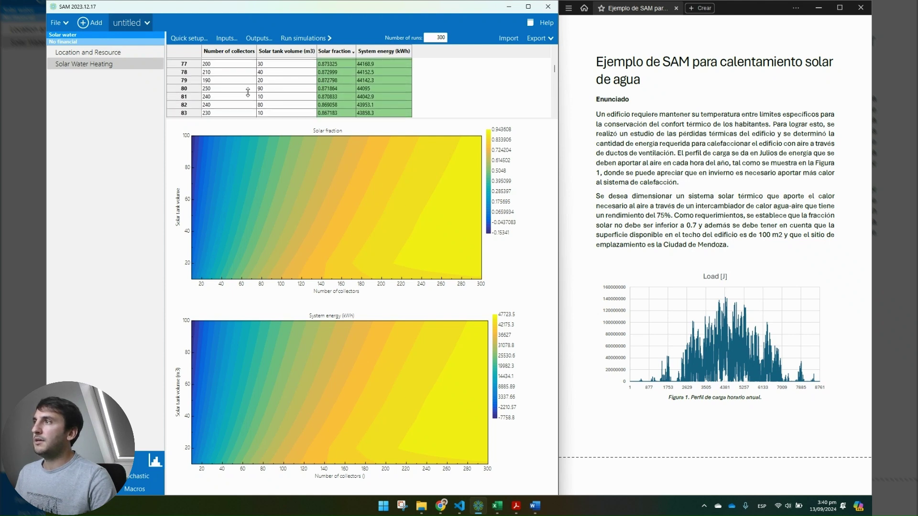
{"action": "scroll", "coordinate": [247, 95], "scroll_direction": "down", "scroll_amount": 15}
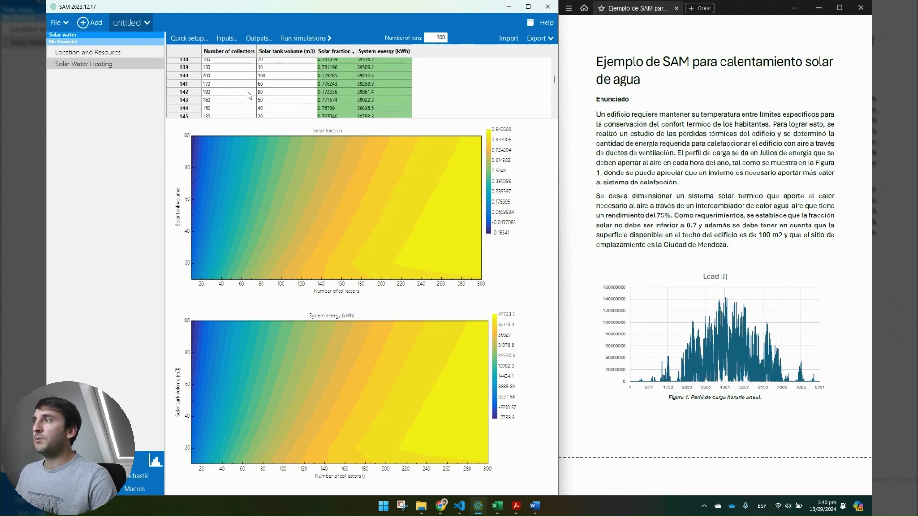
{"action": "scroll", "coordinate": [248, 96], "scroll_direction": "down", "scroll_amount": 5}
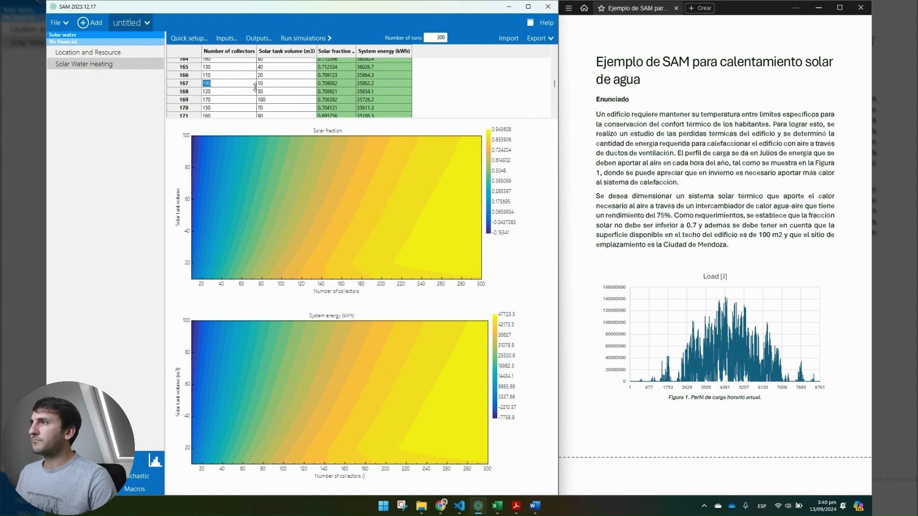
{"action": "left_click", "coordinate": [237, 83]}
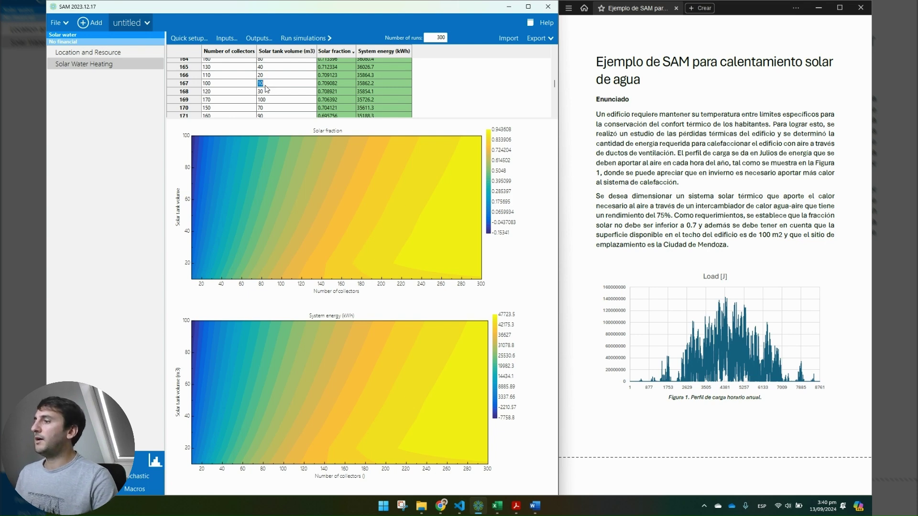
Set the Number of collectors to 100 in the Solar Water Heating inputs and run the base simulation
{"action": "left_click", "coordinate": [92, 66]}
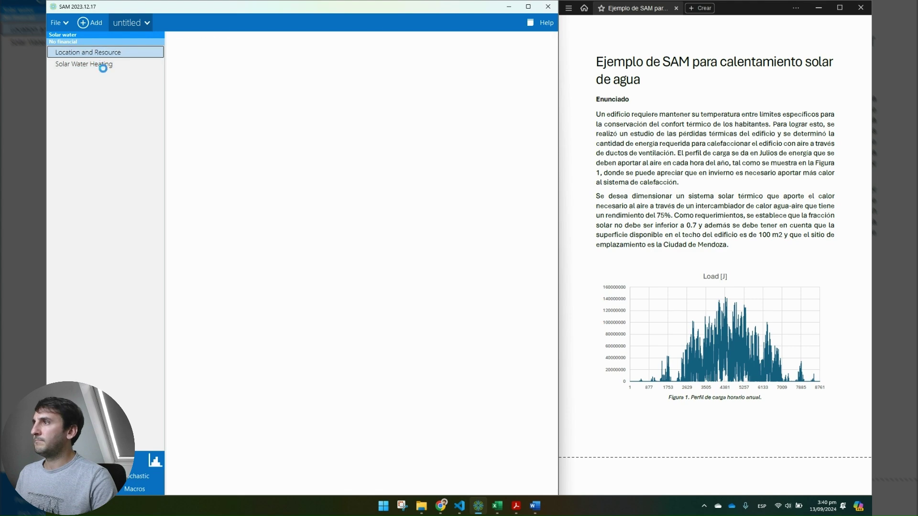
{"action": "double_click", "coordinate": [308, 120]}
{"action": "type", "text": "100"}
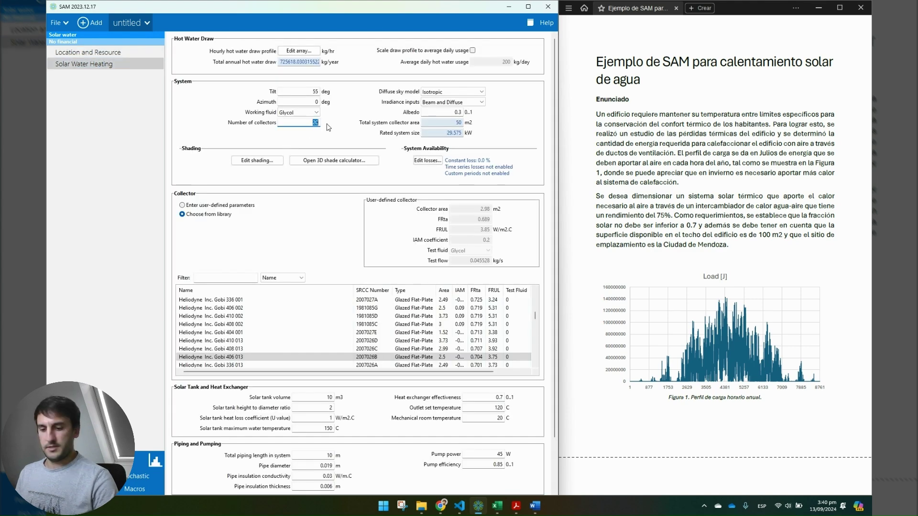
{"action": "left_click", "coordinate": [329, 397]}
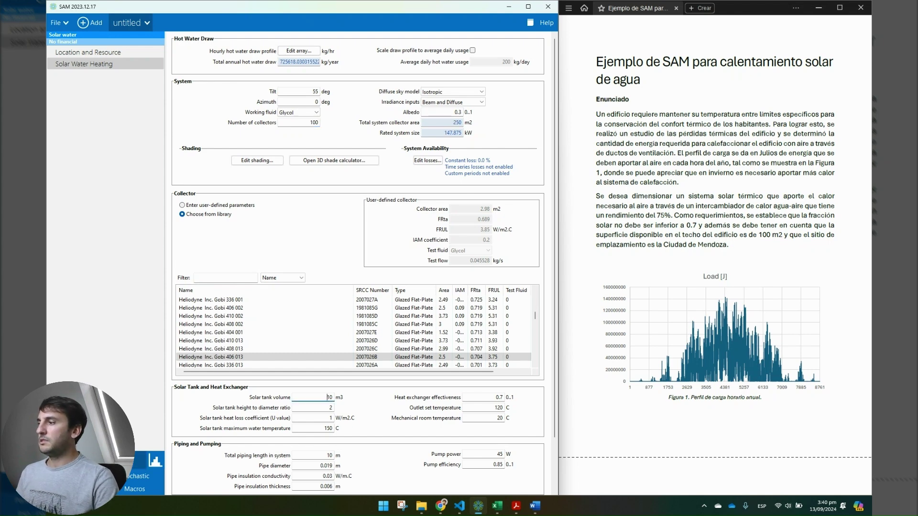
{"action": "key", "text": "F5"}
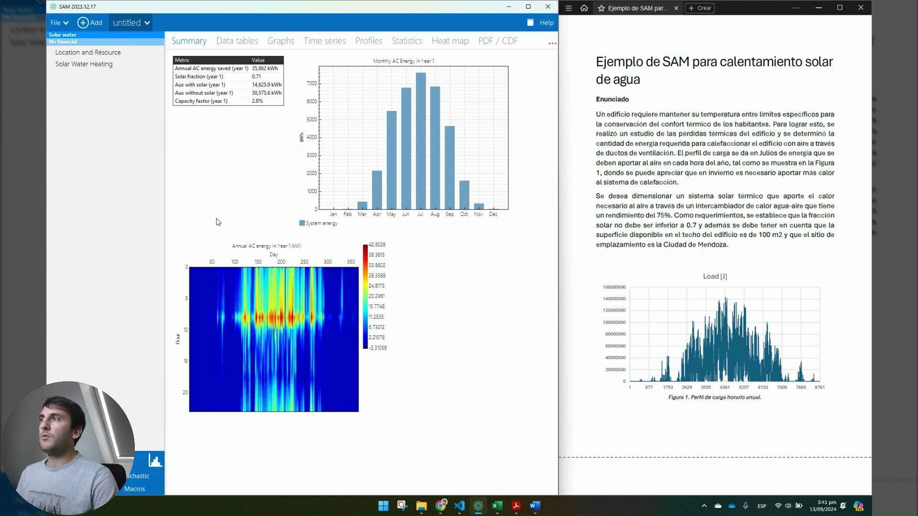
Redefine the parametric Solar tank volume range as 1 to 20 m3 with an increment of 1
{"action": "left_click", "coordinate": [75, 477]}
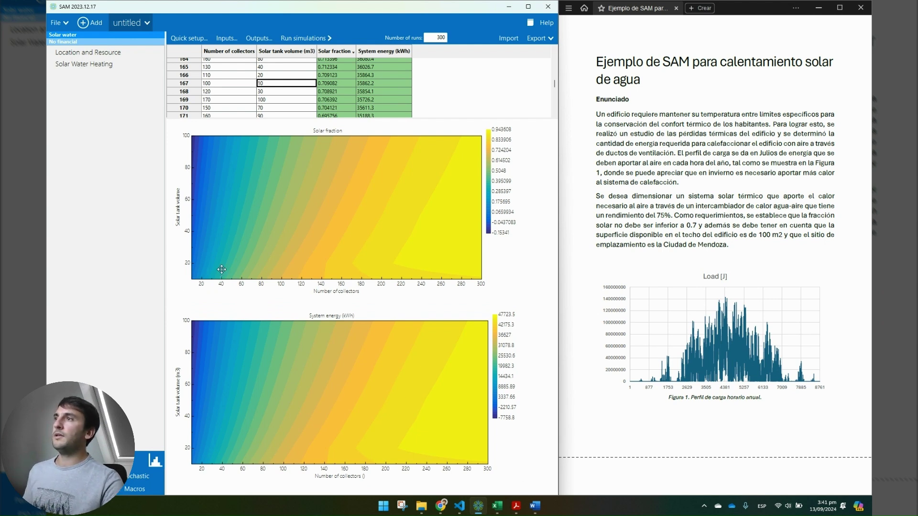
{"action": "left_click", "coordinate": [198, 39]}
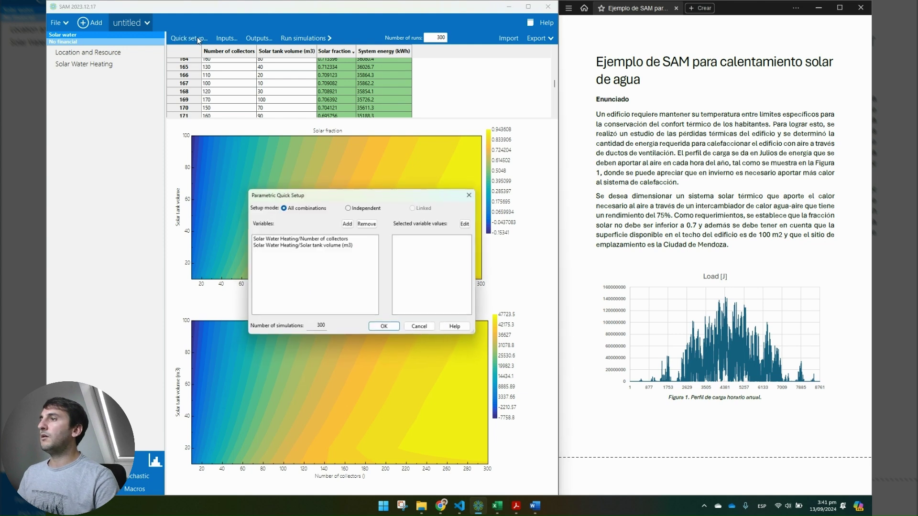
{"action": "left_click", "coordinate": [313, 245]}
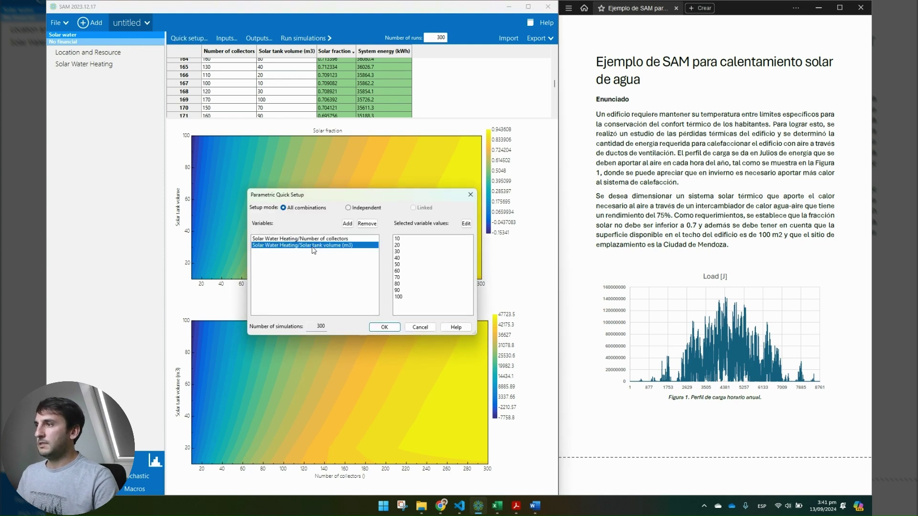
{"action": "left_click", "coordinate": [466, 223]}
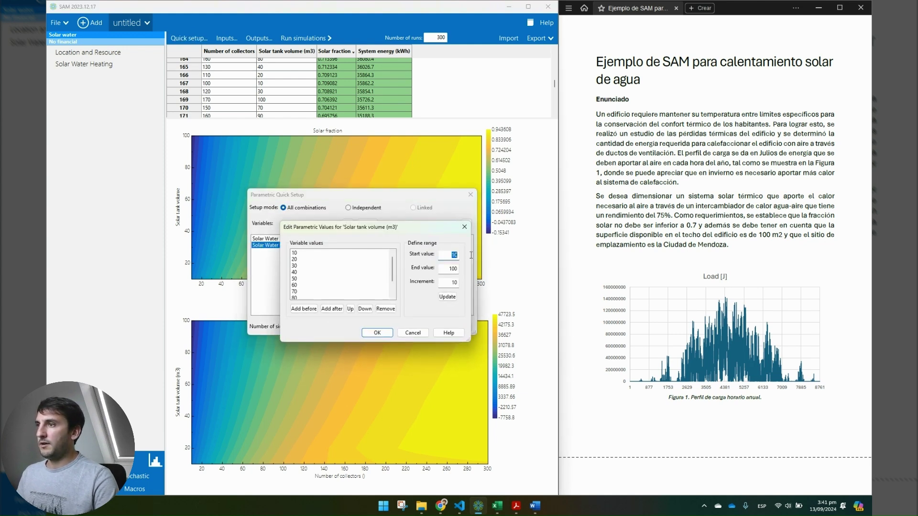
{"action": "type", "text": "1"}
{"action": "key", "text": "Tab"}
{"action": "type", "text": "2"}
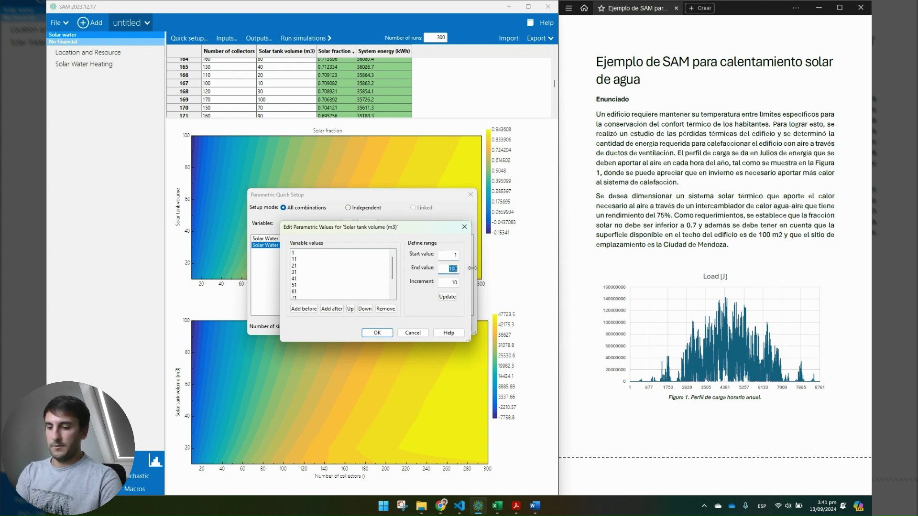
{"action": "type", "text": "0"}
{"action": "key", "text": "Tab"}
{"action": "type", "text": "1"}
{"action": "left_click", "coordinate": [447, 296]}
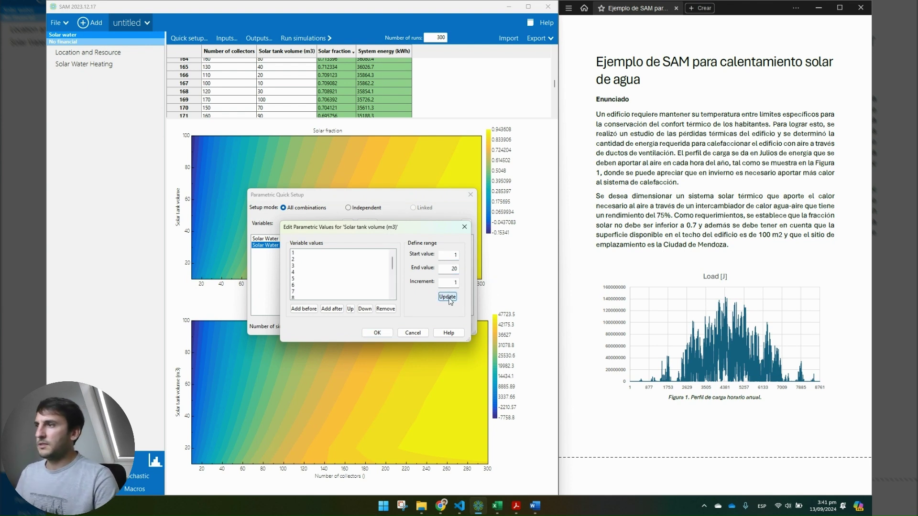
{"action": "left_click", "coordinate": [377, 333]}
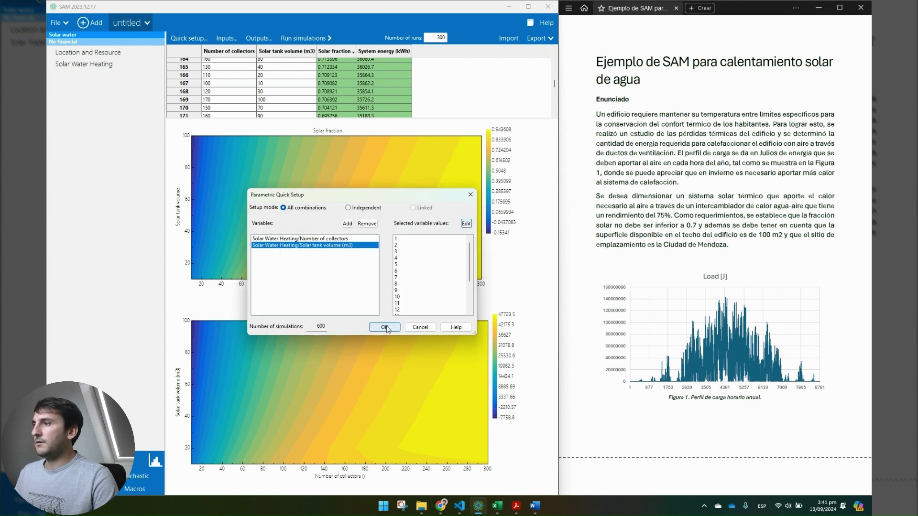
{"action": "left_click", "coordinate": [386, 327]}
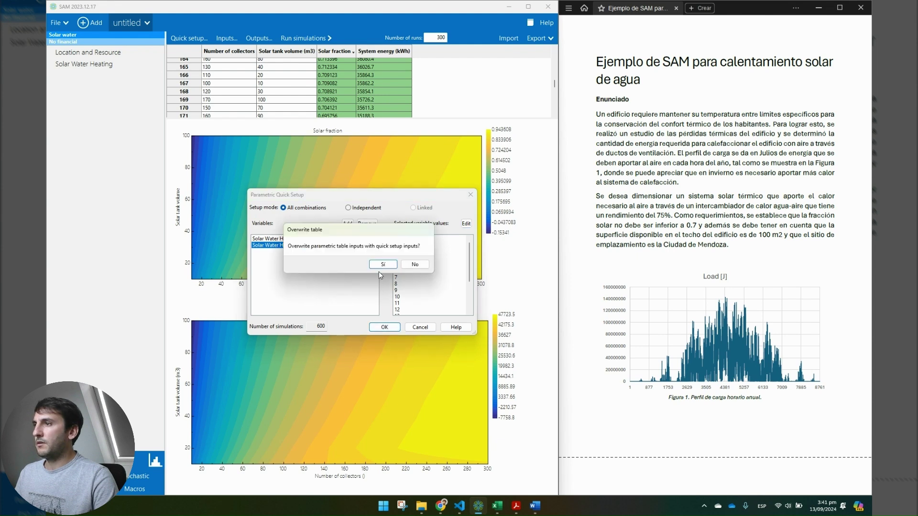
{"action": "left_click", "coordinate": [382, 265]}
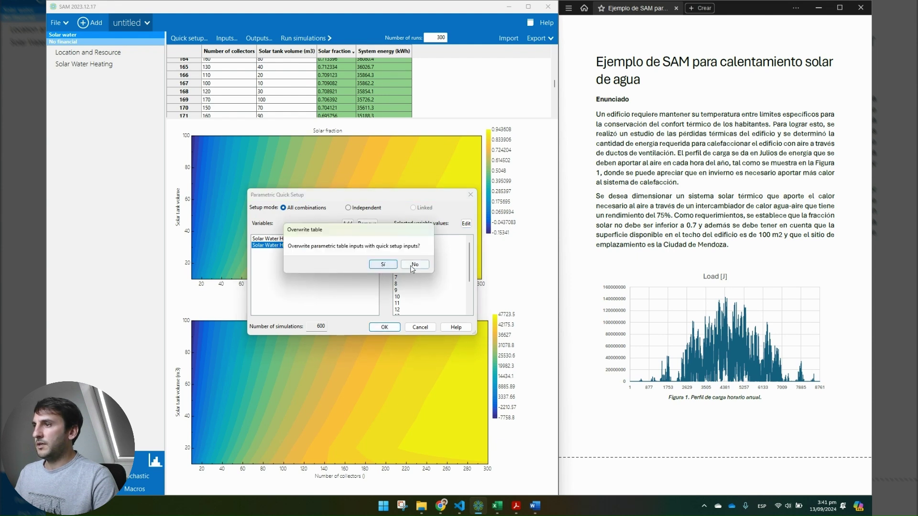
Narrow the parametric Number of collectors range to 60 to 120 with an increment of 10
{"action": "left_click", "coordinate": [346, 239]}
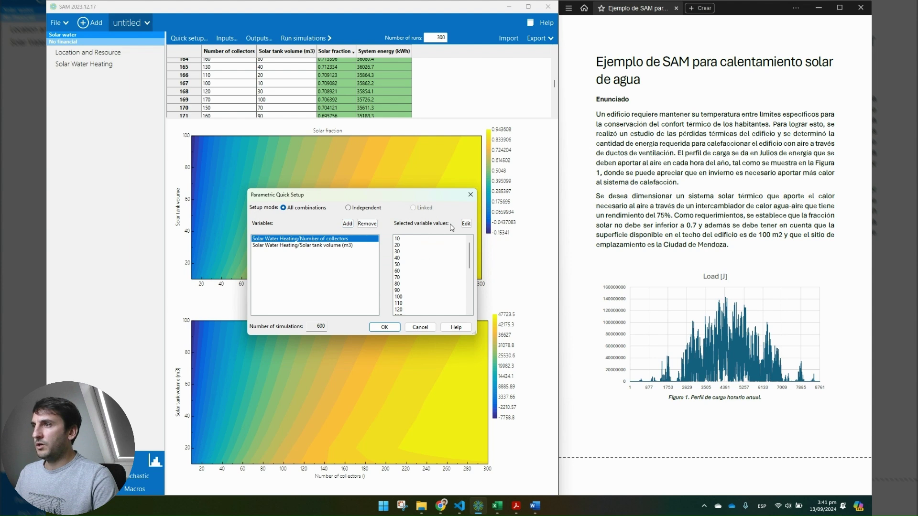
{"action": "left_click", "coordinate": [466, 223]}
{"action": "left_click_drag", "start_coordinate": [449, 268], "coordinate": [461, 272]}
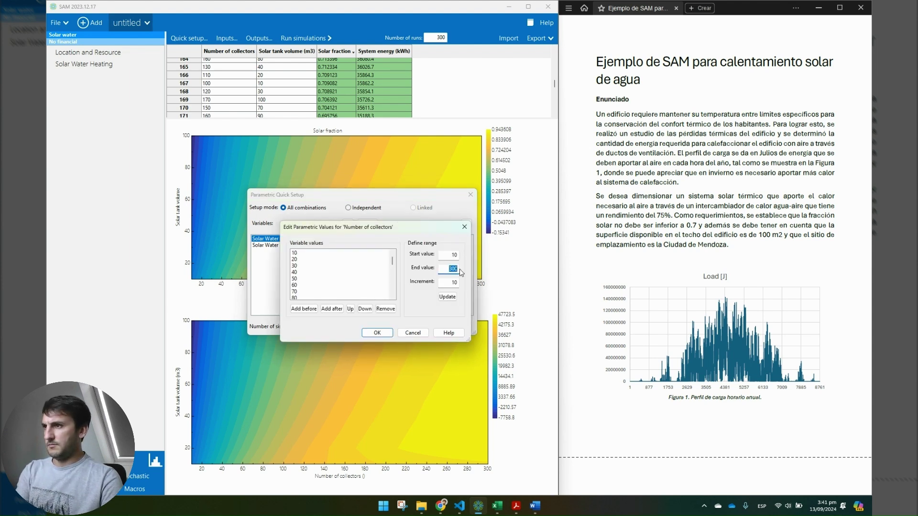
{"action": "left_click_drag", "start_coordinate": [447, 255], "coordinate": [462, 256]}
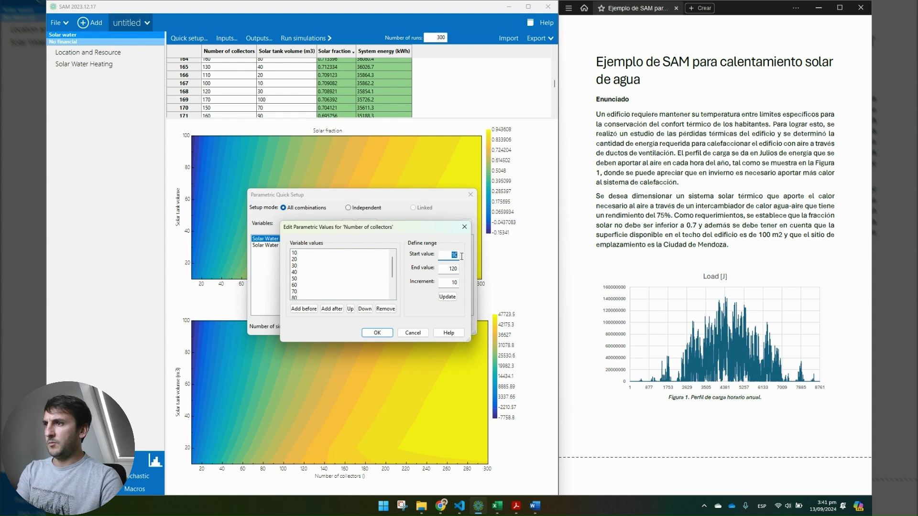
{"action": "type", "text": "60"}
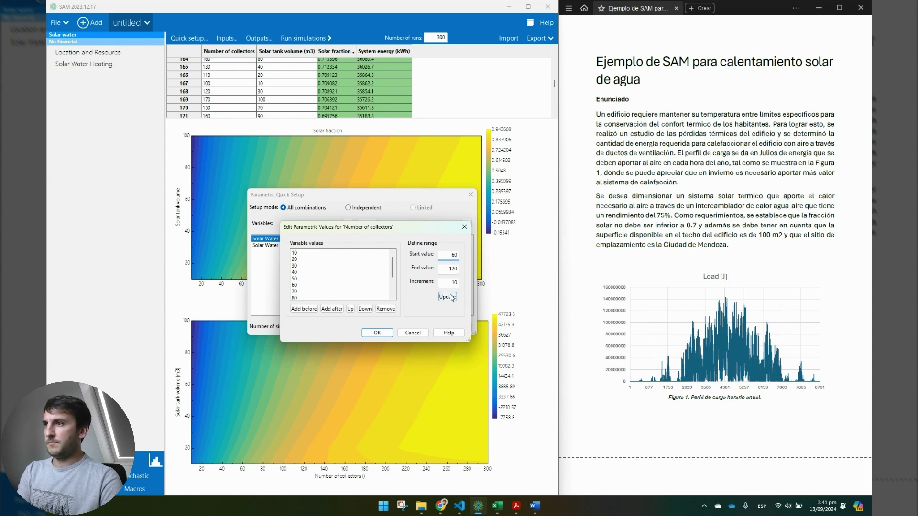
{"action": "left_click", "coordinate": [448, 296]}
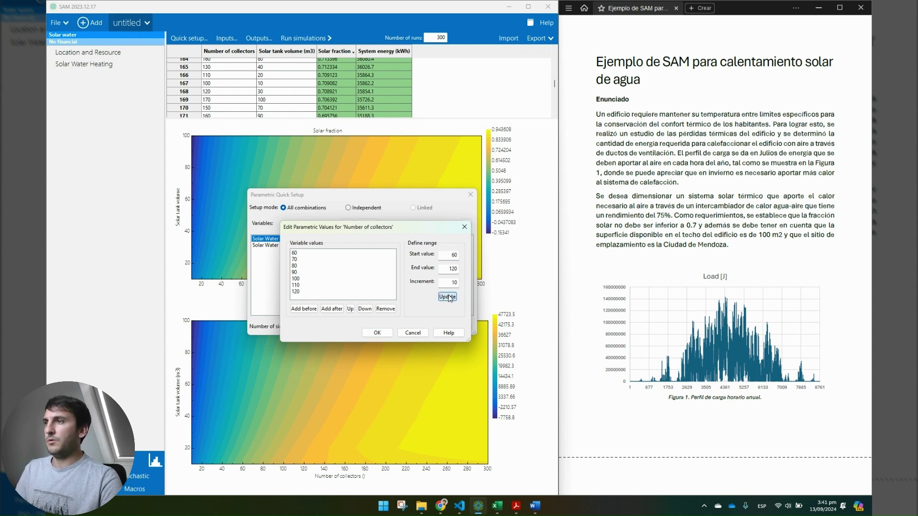
{"action": "left_click", "coordinate": [375, 333]}
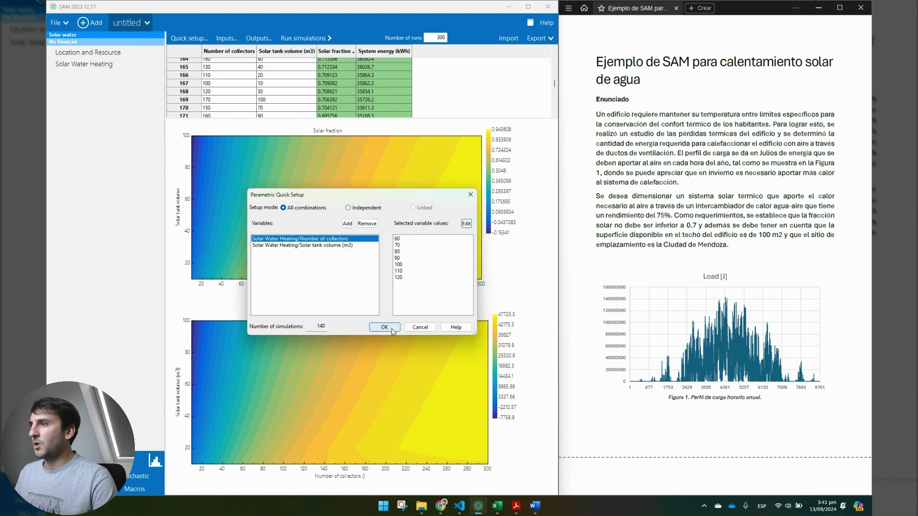
Overwrite the parametric table with the refined collector and tank volume combinations and run the simulations
{"action": "left_click", "coordinate": [392, 328]}
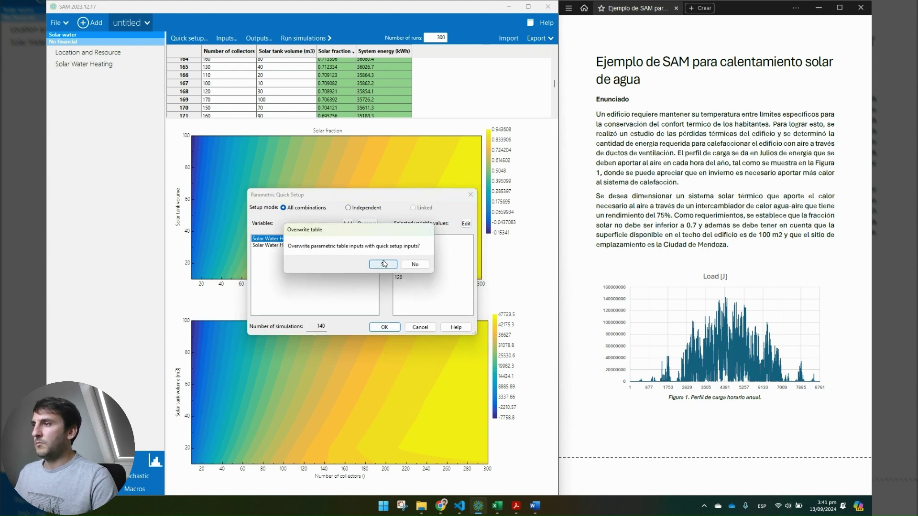
{"action": "left_click", "coordinate": [385, 269]}
{"action": "left_click", "coordinate": [306, 39]}
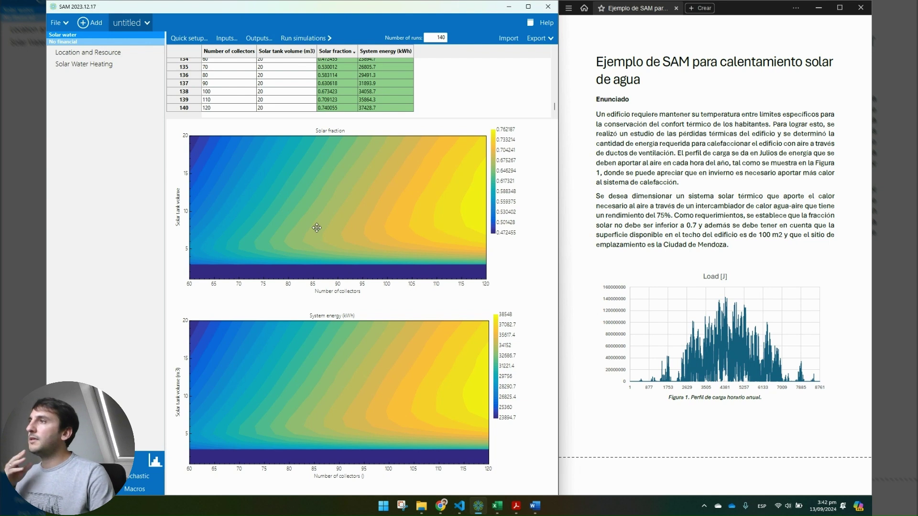
Sort the parametric results by Solar fraction in descending order
{"action": "left_click", "coordinate": [347, 52]}
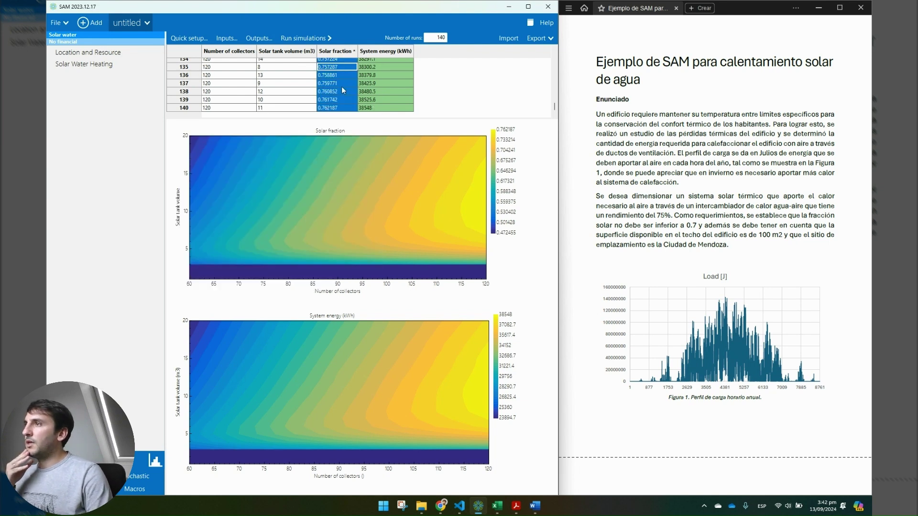
{"action": "scroll", "coordinate": [341, 90], "scroll_direction": "up", "scroll_amount": 3}
{"action": "left_click", "coordinate": [342, 52]}
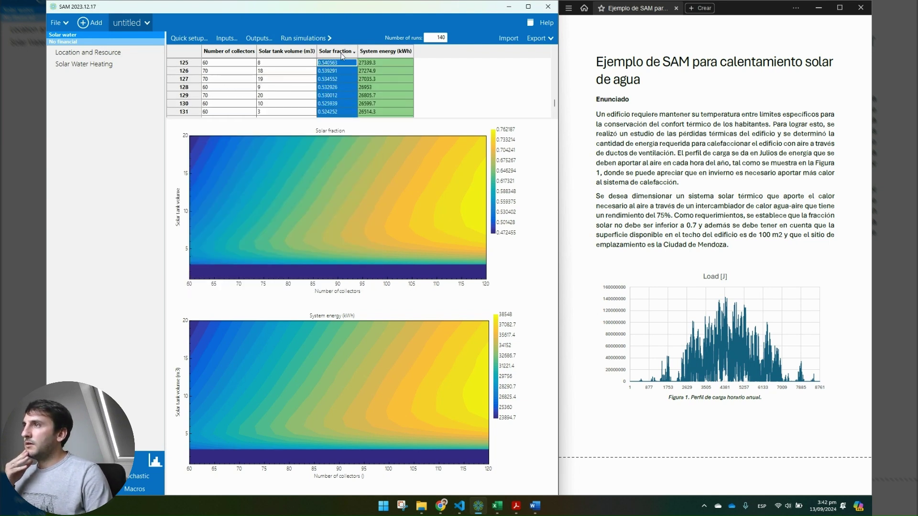
Look through the sorted parametric results for the combinations whose solar fraction is close to 0.7
{"action": "scroll", "coordinate": [341, 86], "scroll_direction": "up", "scroll_amount": 20}
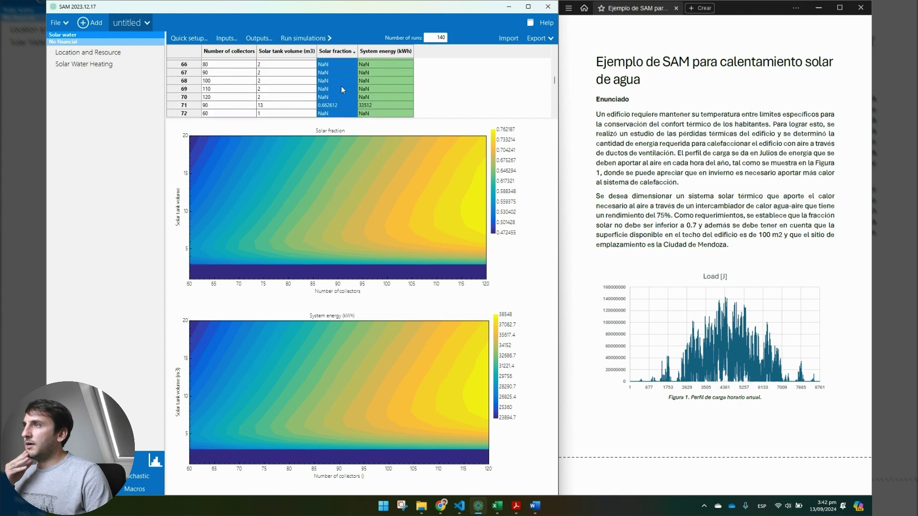
{"action": "scroll", "coordinate": [341, 89], "scroll_direction": "up", "scroll_amount": 1}
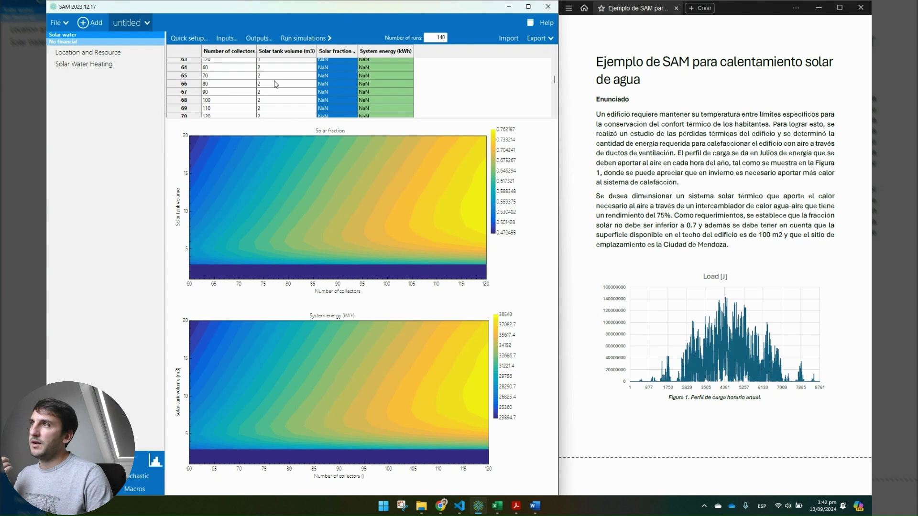
{"action": "scroll", "coordinate": [277, 103], "scroll_direction": "up", "scroll_amount": 3}
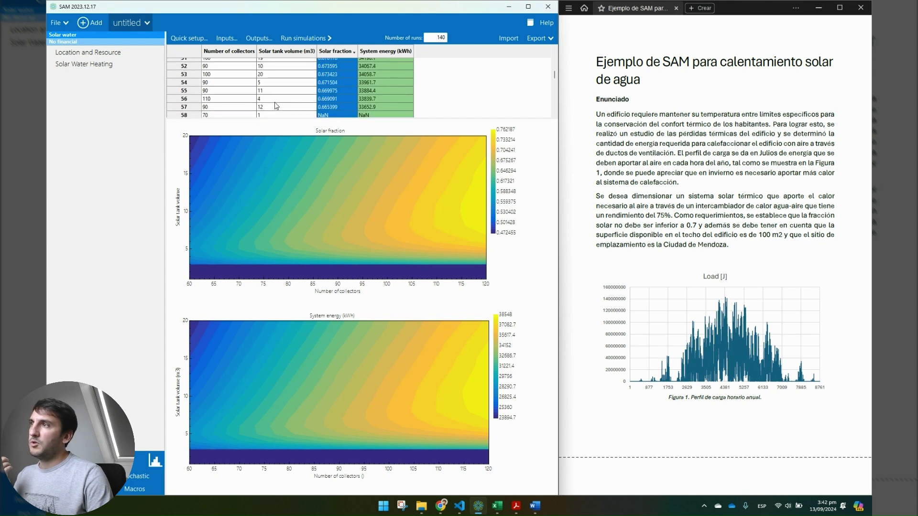
{"action": "scroll", "coordinate": [333, 105], "scroll_direction": "up", "scroll_amount": 5}
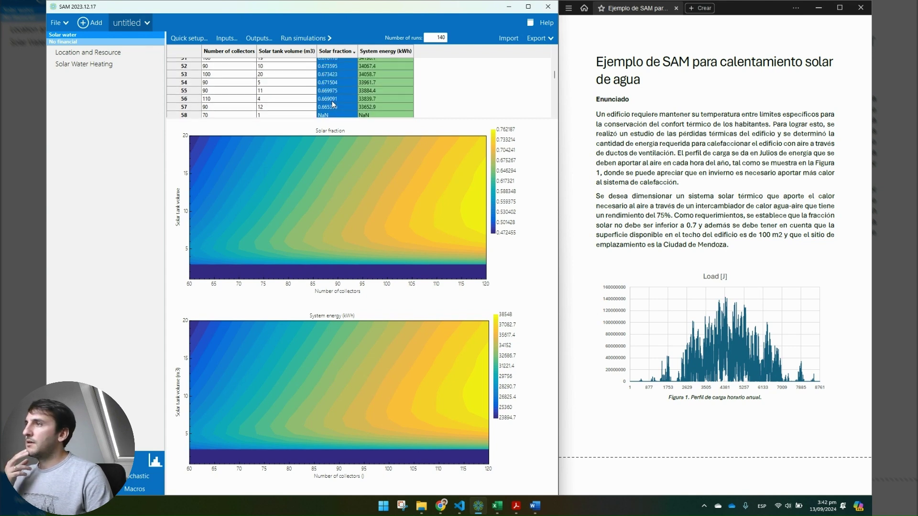
{"action": "scroll", "coordinate": [333, 105], "scroll_direction": "up", "scroll_amount": 1}
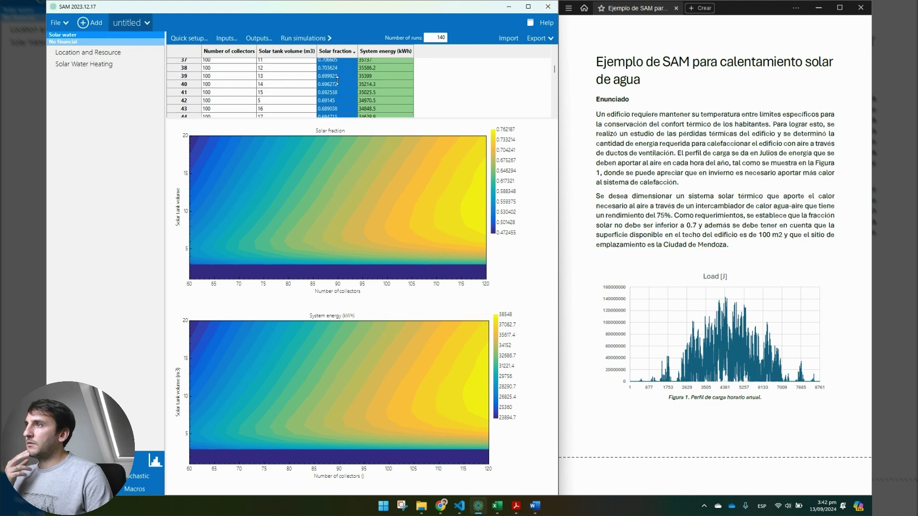
{"action": "scroll", "coordinate": [332, 68], "scroll_direction": "up", "scroll_amount": 1}
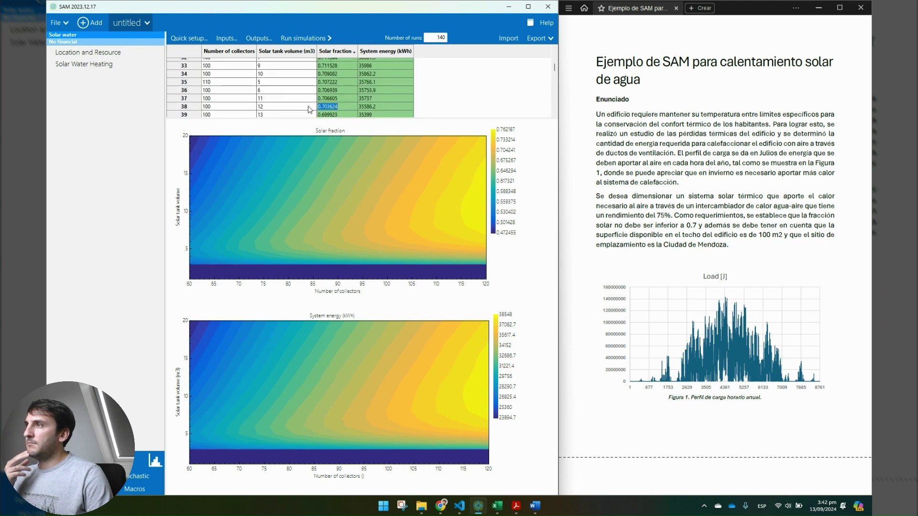
Compare the collector count and tank volume combinations whose solar fraction lies just above 0.7, including 100 collectors with 6 m3
{"action": "double_click", "coordinate": [297, 106]}
{"action": "left_click_drag", "start_coordinate": [223, 107], "coordinate": [261, 92]}
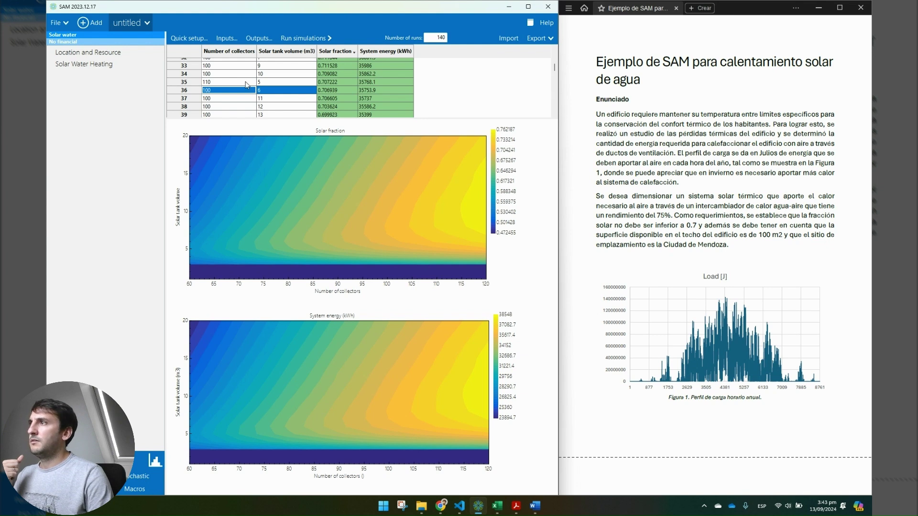
{"action": "left_click", "coordinate": [246, 83]}
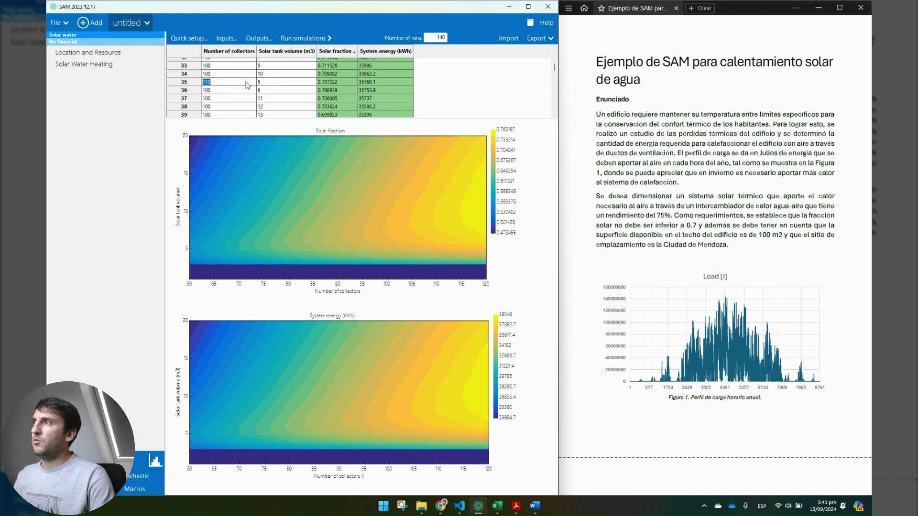
{"action": "left_click_drag", "start_coordinate": [247, 91], "coordinate": [260, 92]}
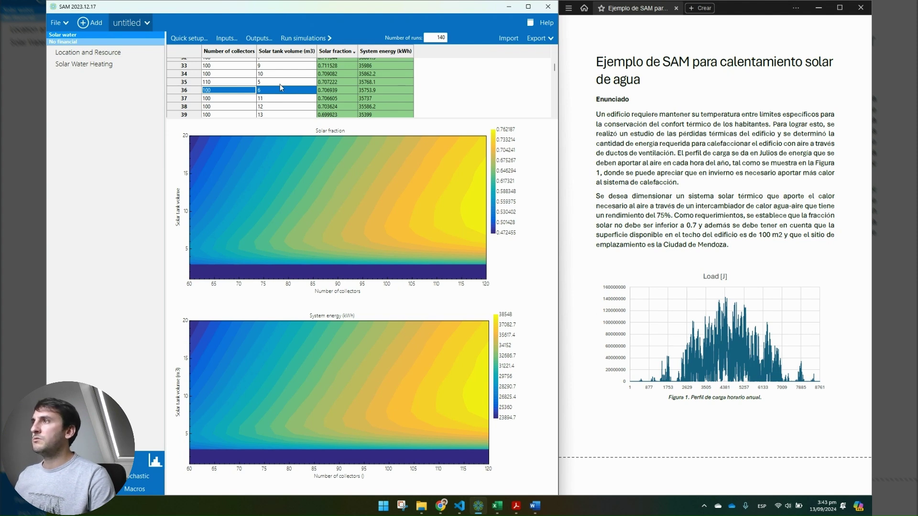
{"action": "scroll", "coordinate": [281, 88], "scroll_direction": "up", "scroll_amount": 1}
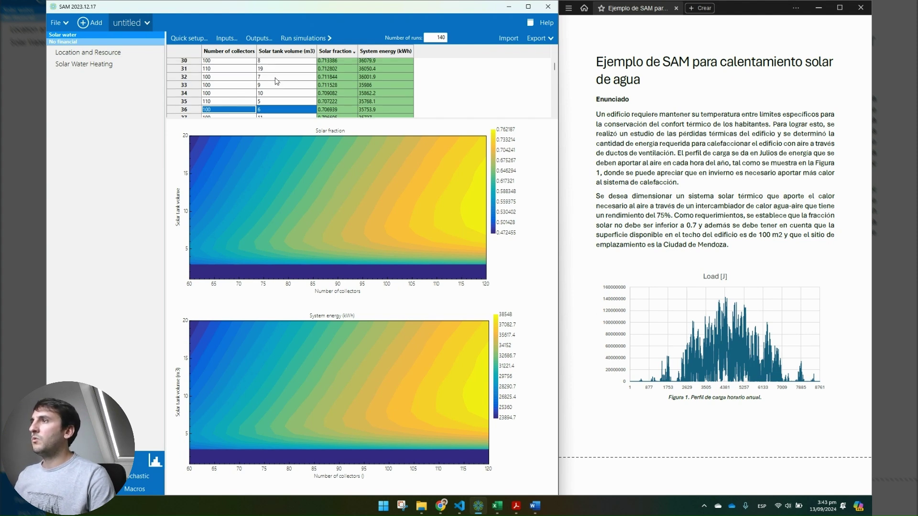
{"action": "scroll", "coordinate": [276, 82], "scroll_direction": "up", "scroll_amount": 1}
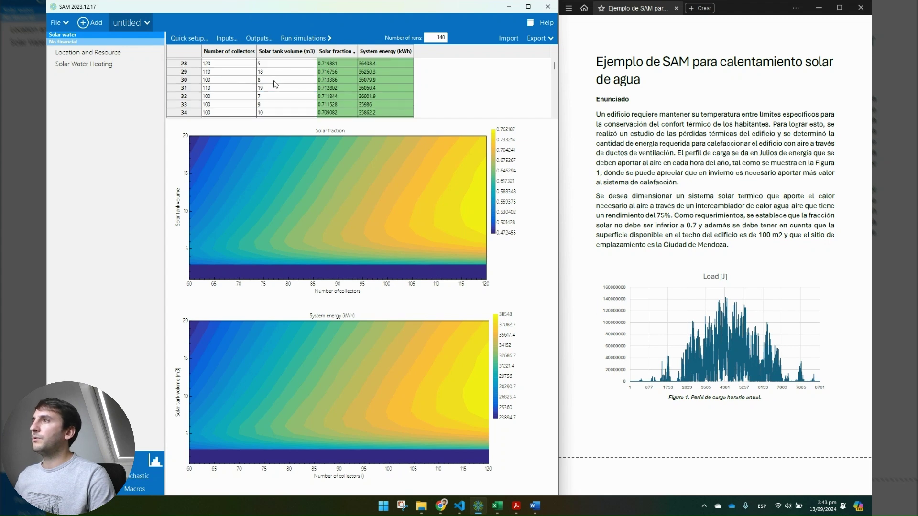
{"action": "scroll", "coordinate": [274, 82], "scroll_direction": "up", "scroll_amount": 5}
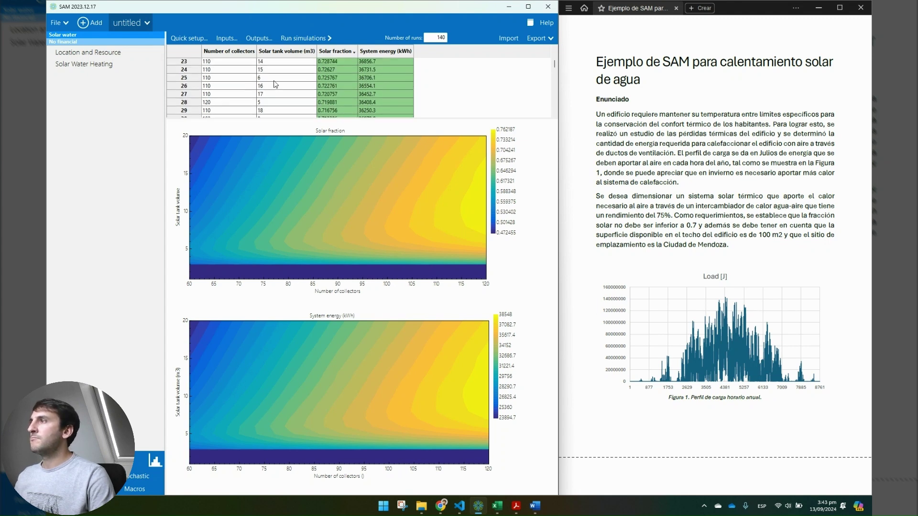
{"action": "scroll", "coordinate": [275, 84], "scroll_direction": "up", "scroll_amount": 6}
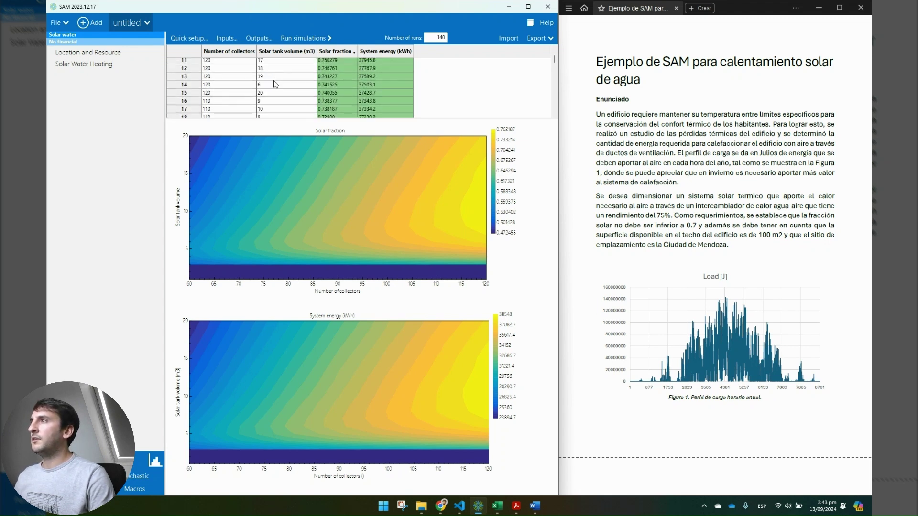
{"action": "scroll", "coordinate": [224, 102], "scroll_direction": "down", "scroll_amount": 12}
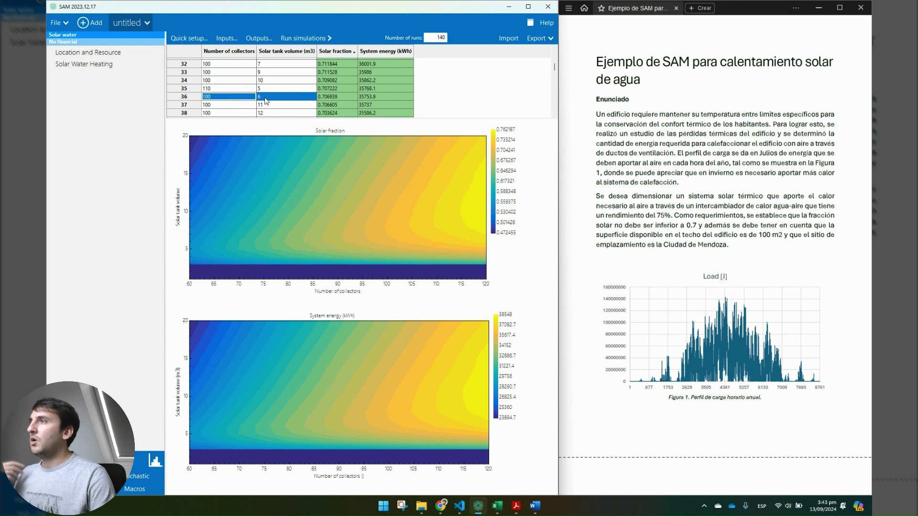
{"action": "left_click_drag", "start_coordinate": [263, 73], "coordinate": [247, 74]}
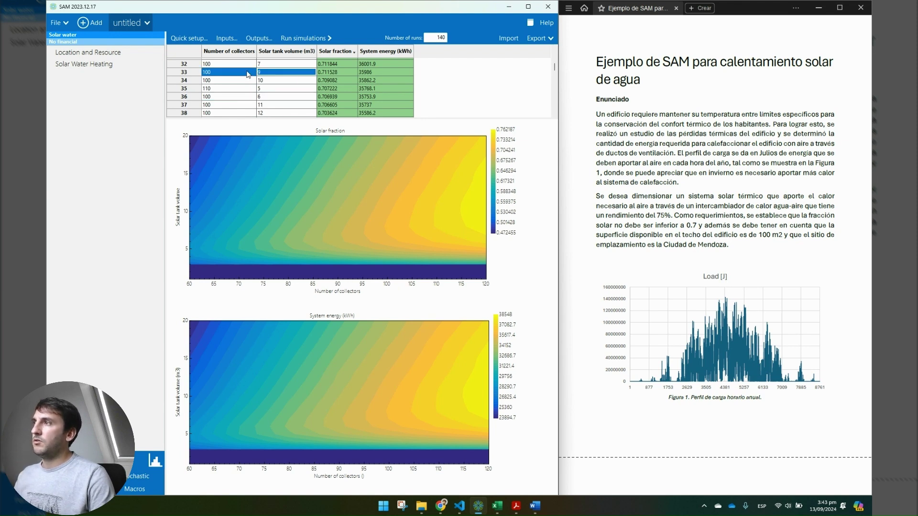
{"action": "left_click", "coordinate": [274, 100]}
{"action": "mouse_move", "coordinate": [287, 99]}
{"action": "left_mouse_down"}
{"action": "mouse_move", "coordinate": [235, 100]}
{"action": "mouse_move", "coordinate": [293, 97]}
{"action": "left_mouse_up"}
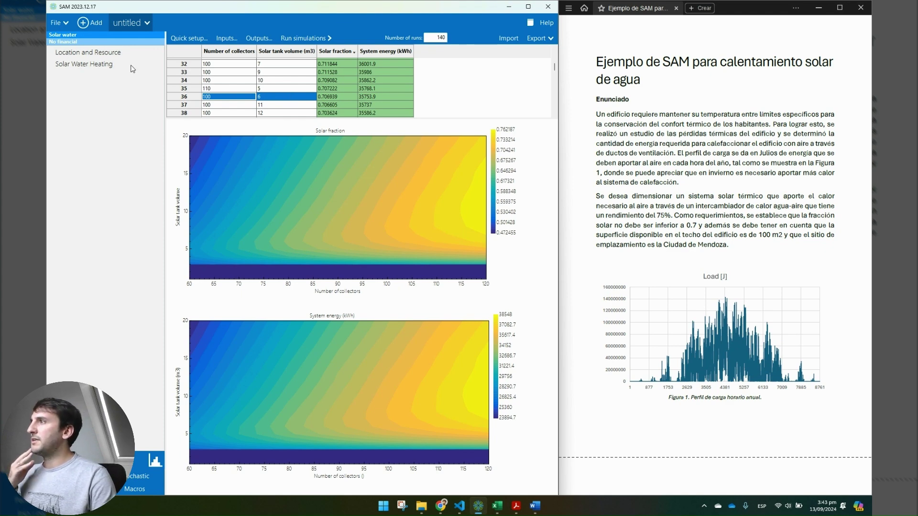
Set the Solar tank volume to 6 m3 for the 100-collector system in the Solar Water Heating inputs
{"action": "left_click", "coordinate": [106, 66]}
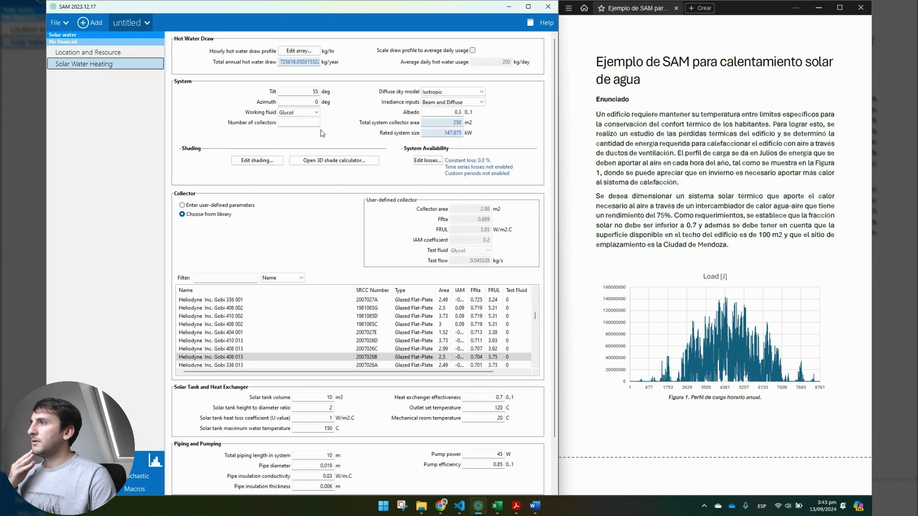
{"action": "double_click", "coordinate": [320, 397]}
{"action": "type", "text": "6"}
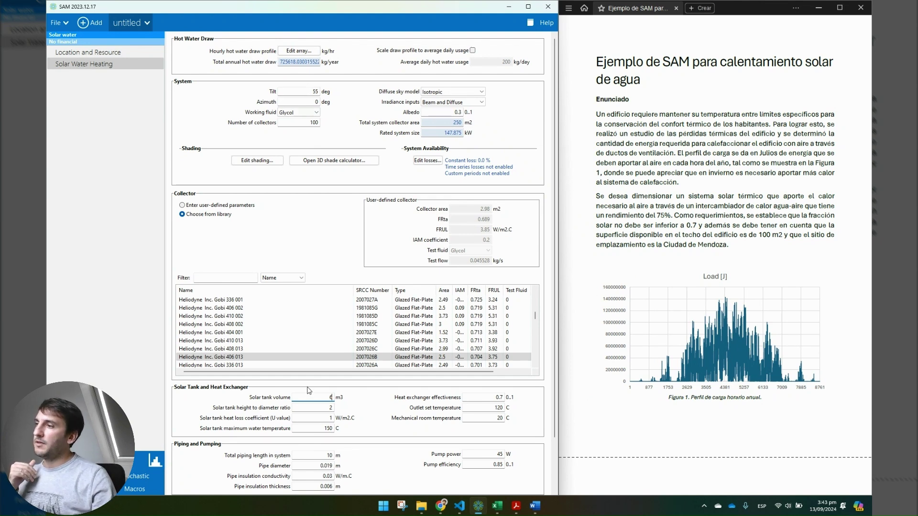
Replace the collector count and tank volume variables in the parametric quick setup with the Solar Water Heating Tilt variable
{"action": "double_click", "coordinate": [314, 91]}
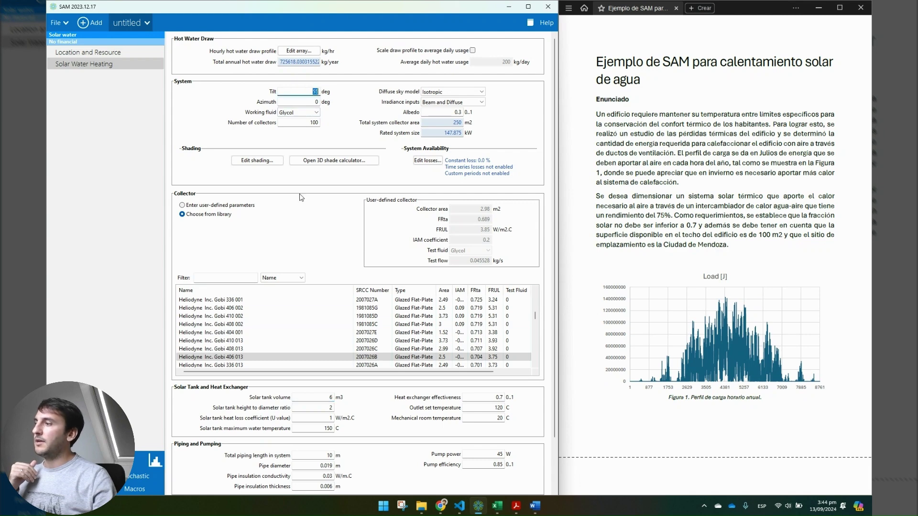
{"action": "left_click", "coordinate": [148, 460]}
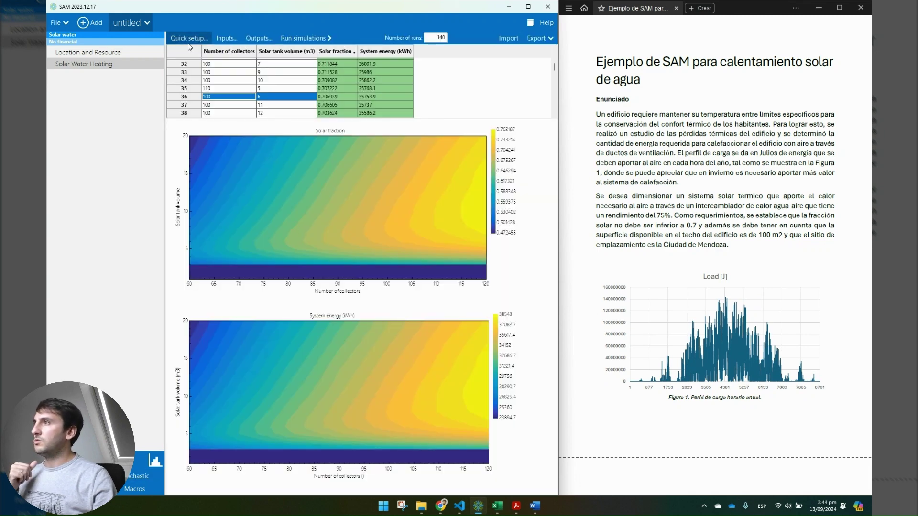
{"action": "left_click", "coordinate": [188, 38]}
{"action": "left_click", "coordinate": [340, 239]}
{"action": "left_click", "coordinate": [367, 223]}
{"action": "left_click", "coordinate": [367, 224]}
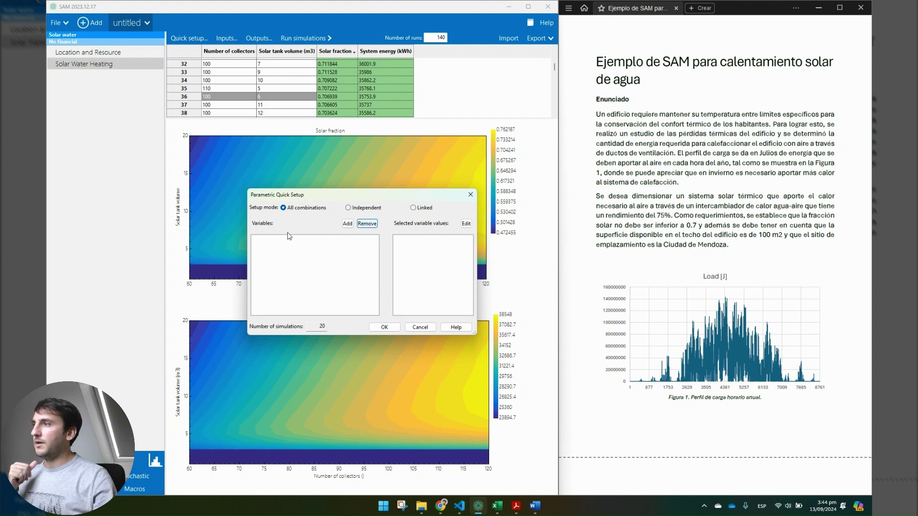
{"action": "left_click", "coordinate": [348, 223]}
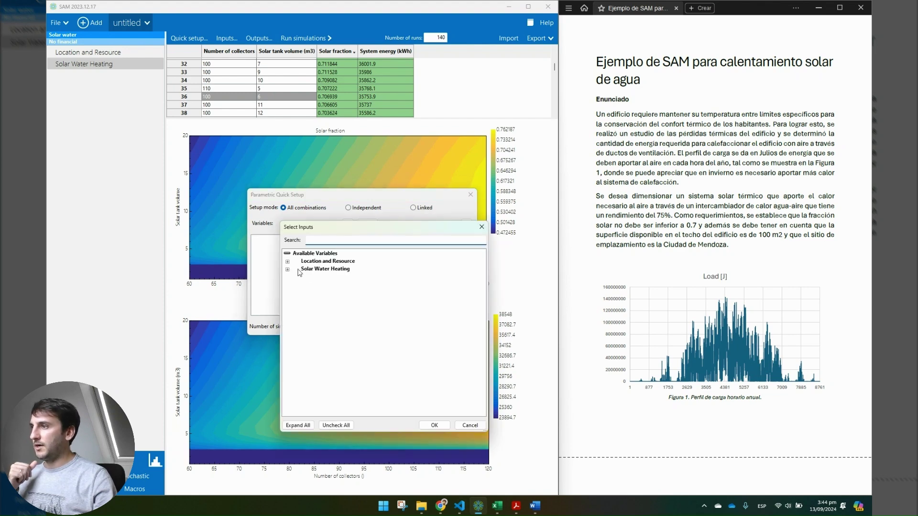
{"action": "left_click", "coordinate": [288, 270]}
{"action": "scroll", "coordinate": [344, 333], "scroll_direction": "down", "scroll_amount": 3}
{"action": "left_click", "coordinate": [304, 393]}
{"action": "left_click", "coordinate": [435, 426]}
Define the parametric Tilt range from 30 to 70 degrees with an increment of 5
{"action": "left_click", "coordinate": [465, 225]}
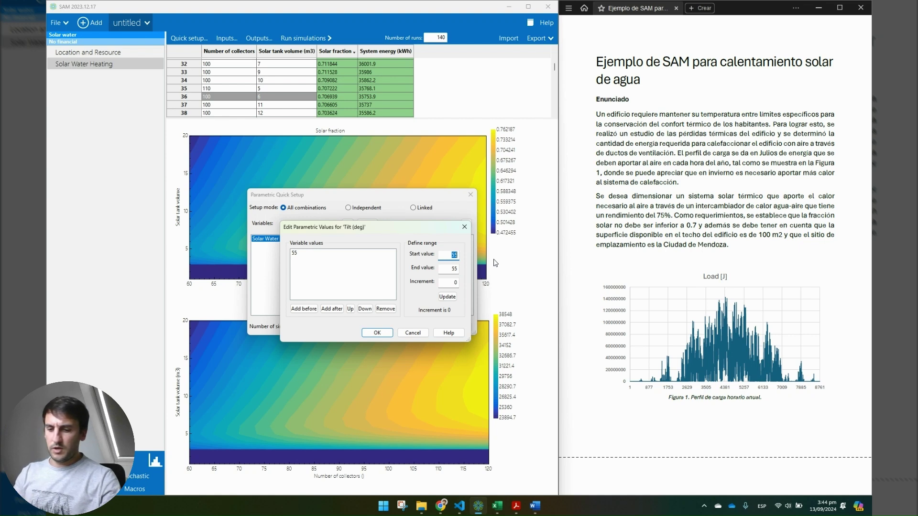
{"action": "type", "text": "30"}
{"action": "key", "text": "Tab"}
{"action": "type", "text": "70"}
{"action": "key", "text": "Tab"}
{"action": "left_click", "coordinate": [448, 296]}
{"action": "left_click", "coordinate": [377, 333]}
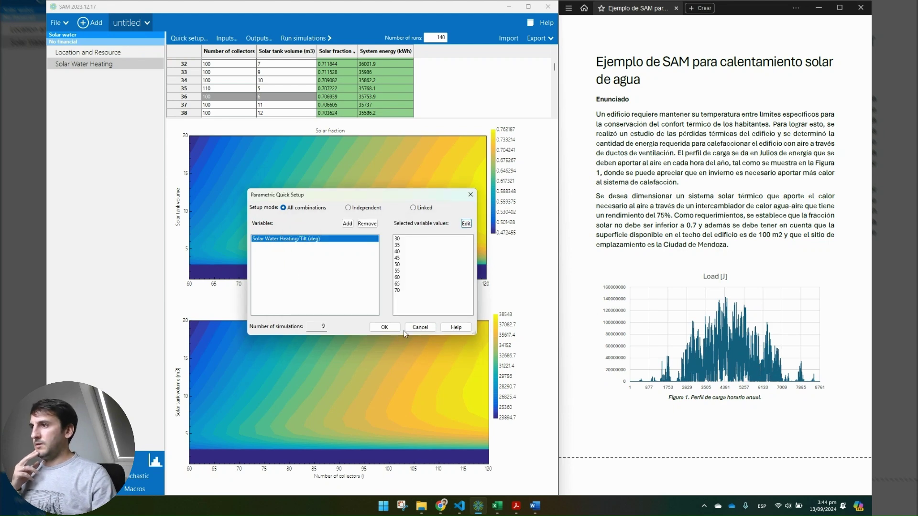
Overwrite the parametric table with the tilt values and run the simulations
{"action": "left_click", "coordinate": [385, 327]}
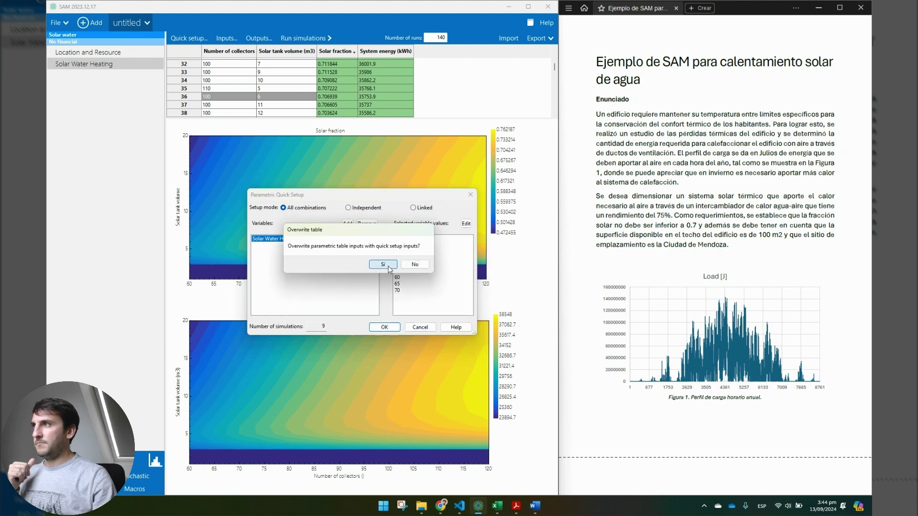
{"action": "left_click", "coordinate": [388, 269]}
{"action": "left_click", "coordinate": [306, 38]}
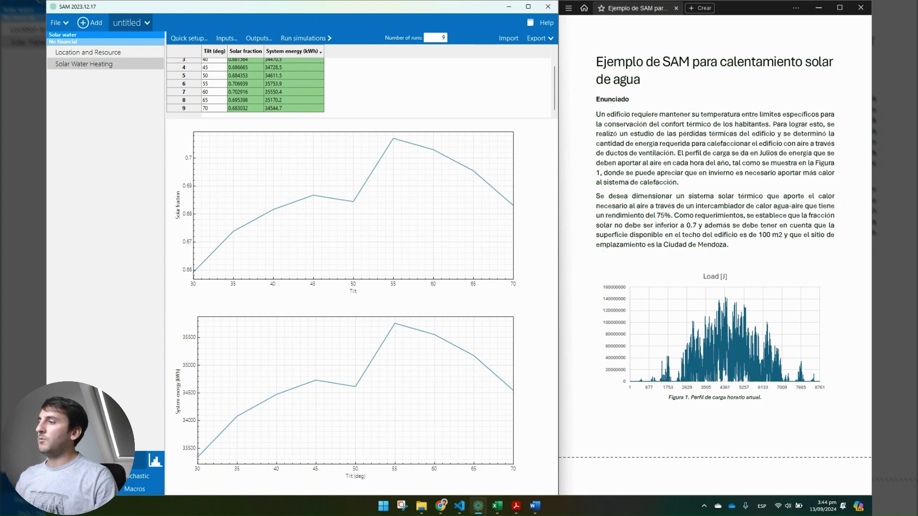
Simulate the case with the chosen inputs and check its summary, data tables and graphs results
{"action": "key", "text": "F5"}
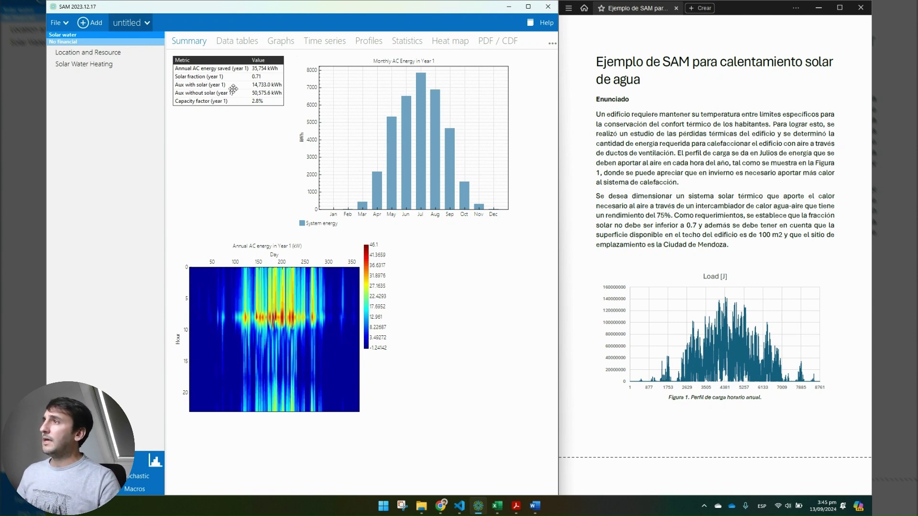
{"action": "left_click", "coordinate": [238, 46]}
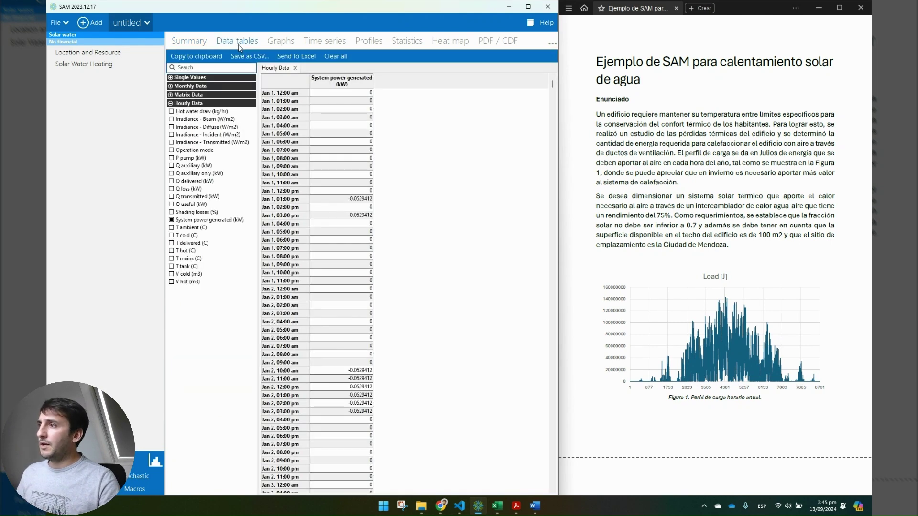
{"action": "left_click", "coordinate": [283, 42]}
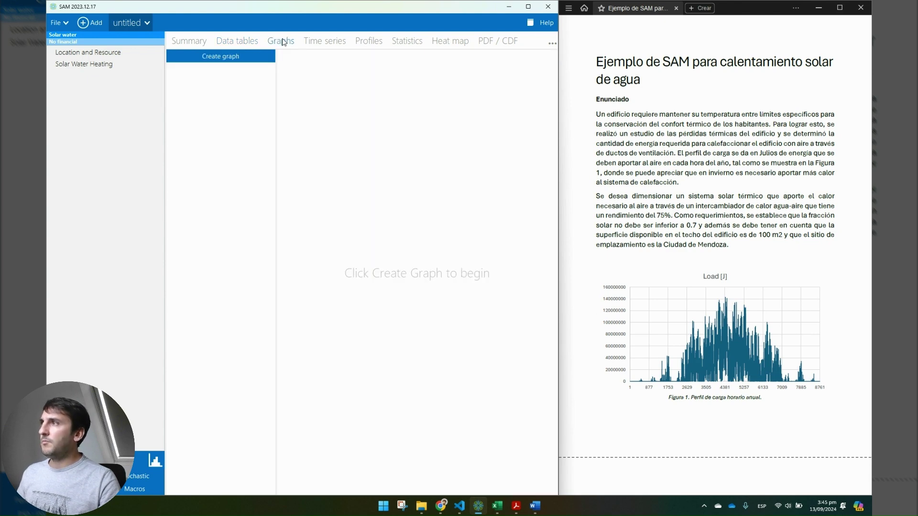
Plot Q delivered (kW) instead of System power generated in the hourly time series, then clear the plot
{"action": "left_click", "coordinate": [325, 46]}
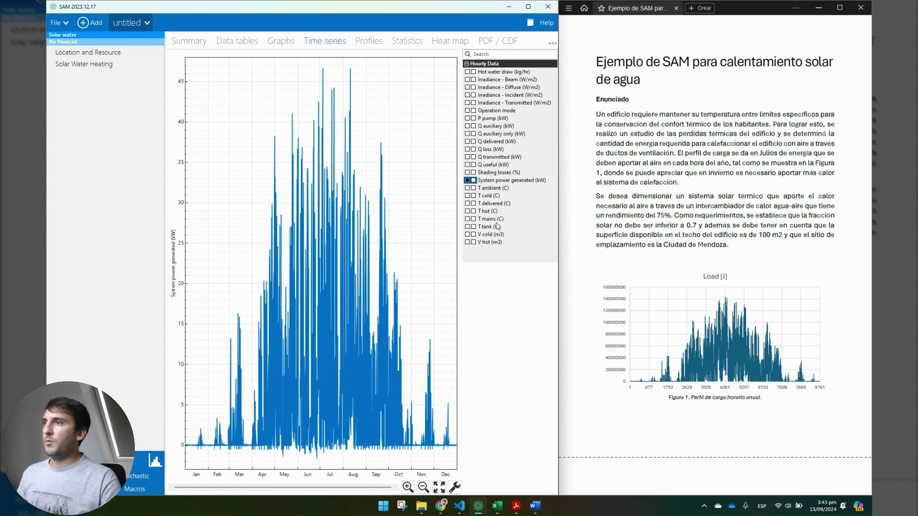
{"action": "left_click", "coordinate": [469, 181]}
{"action": "left_click", "coordinate": [468, 165]}
{"action": "left_click", "coordinate": [468, 165]}
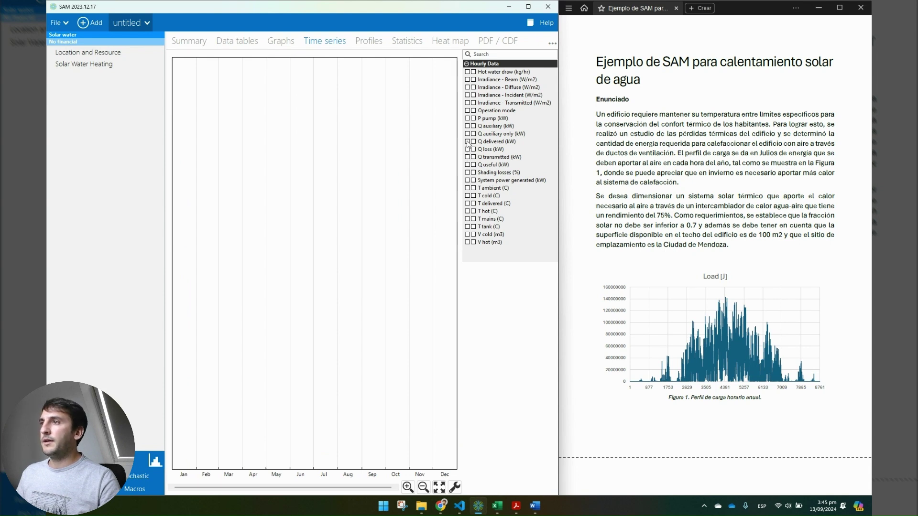
{"action": "left_click", "coordinate": [468, 142]}
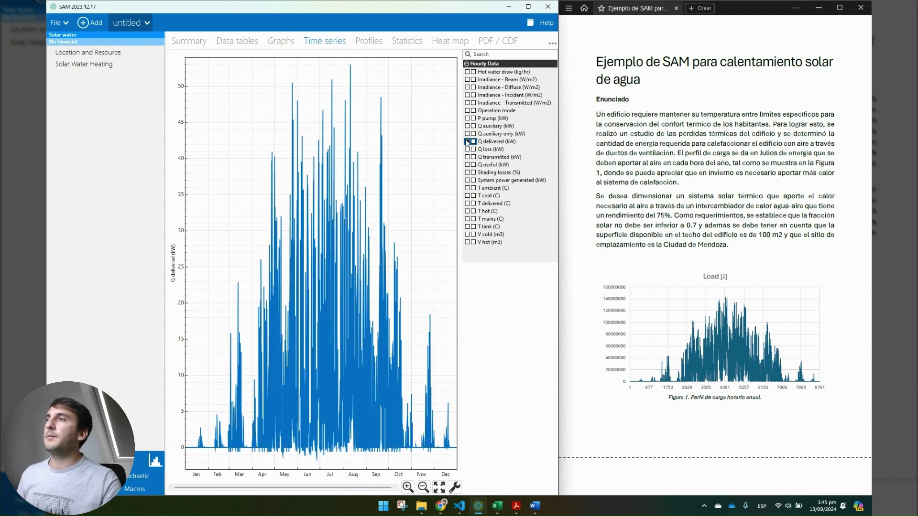
{"action": "left_click", "coordinate": [468, 142]}
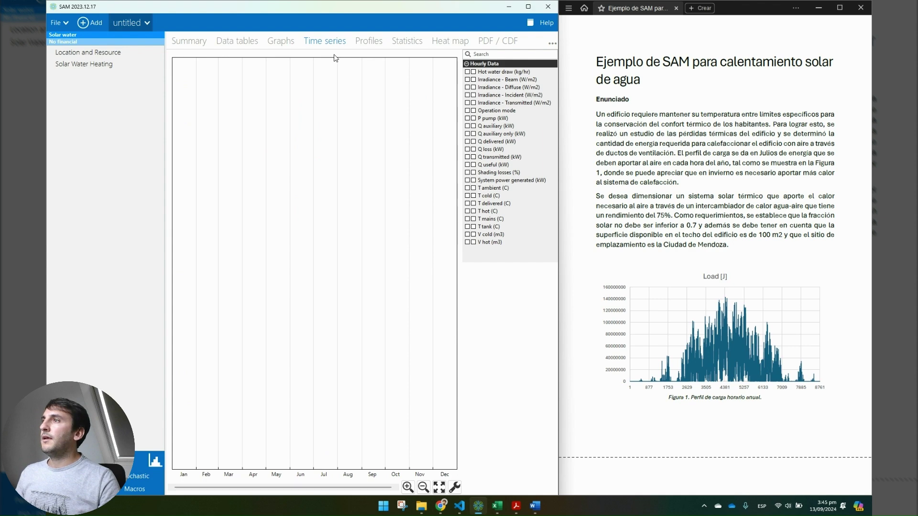
View the monthly average daily profiles of System power generated
{"action": "left_click", "coordinate": [360, 47]}
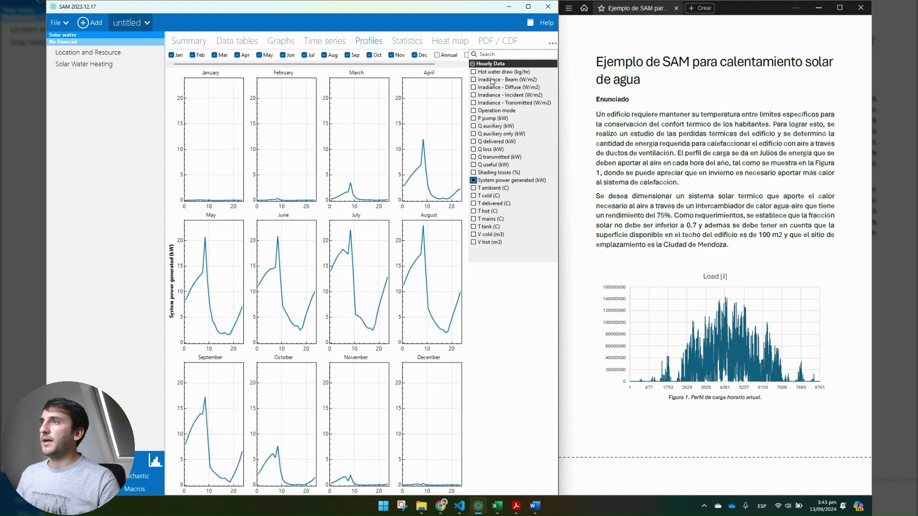
{"action": "left_click", "coordinate": [440, 56]}
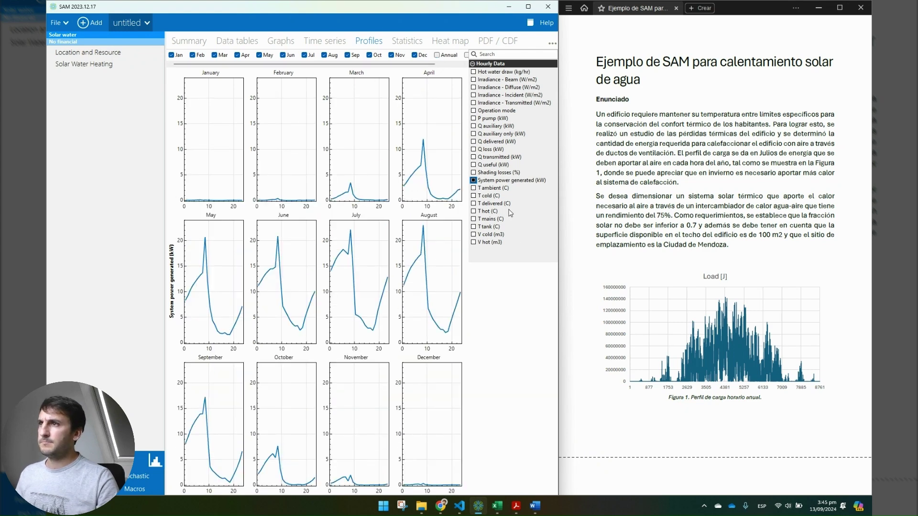
Replace System power generated in the monthly profiles with Q useful, Q delivered, V cold and V hot
{"action": "left_click", "coordinate": [474, 180]}
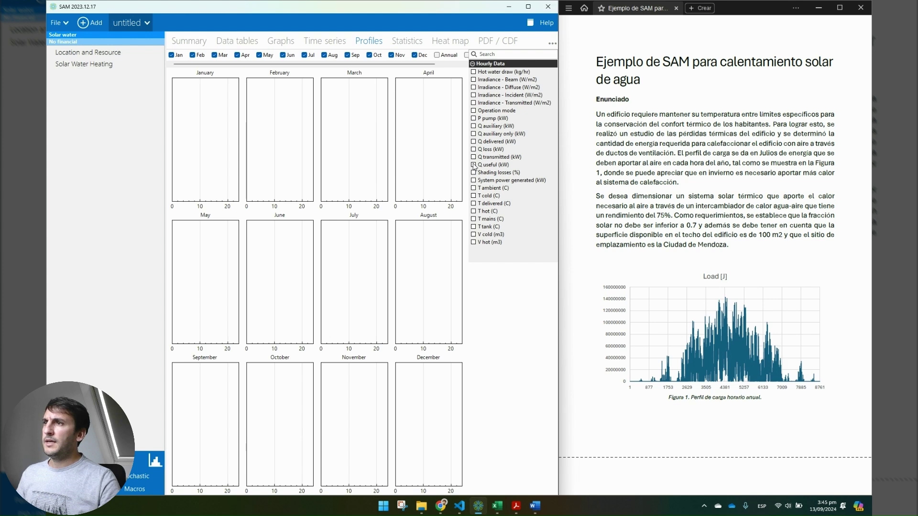
{"action": "left_click", "coordinate": [473, 164]}
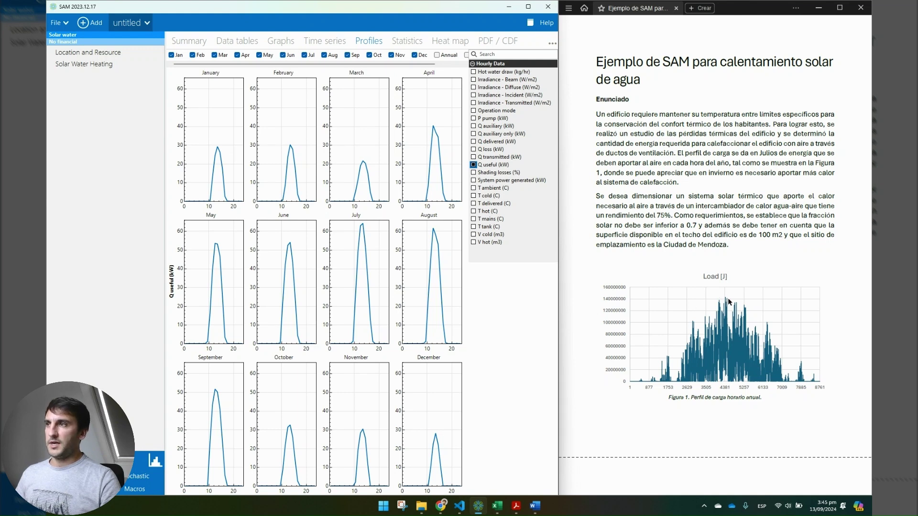
{"action": "left_click", "coordinate": [473, 142]}
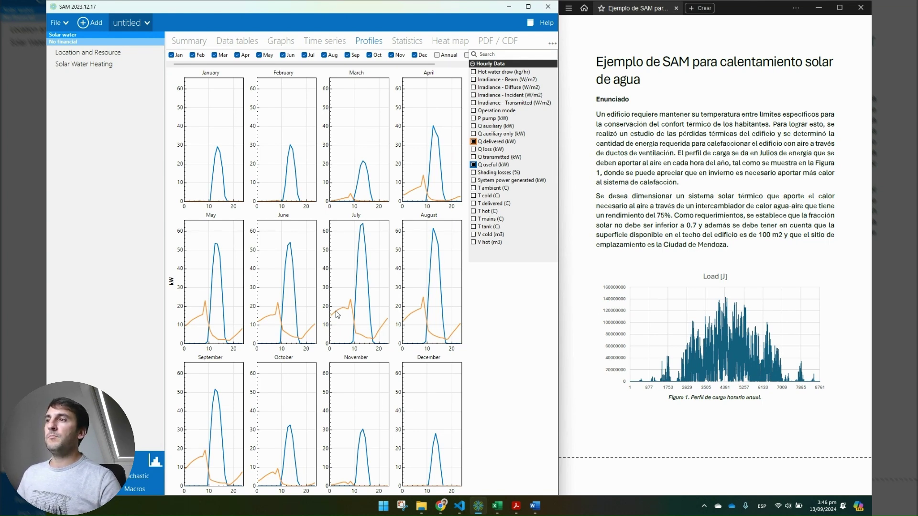
{"action": "left_click", "coordinate": [473, 235]}
{"action": "left_click", "coordinate": [474, 242]}
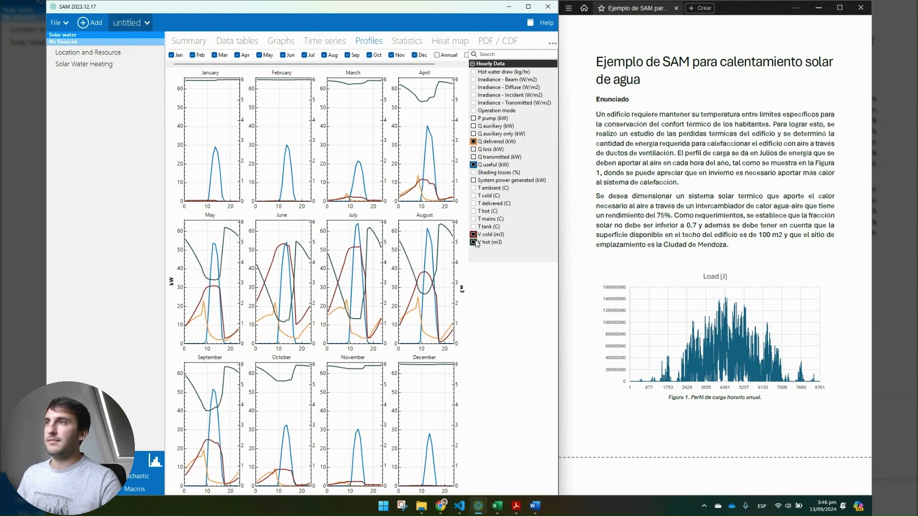
Read the Solar Water Heating help topic down to the stratified tank description, then close the help
{"action": "left_click", "coordinate": [545, 24]}
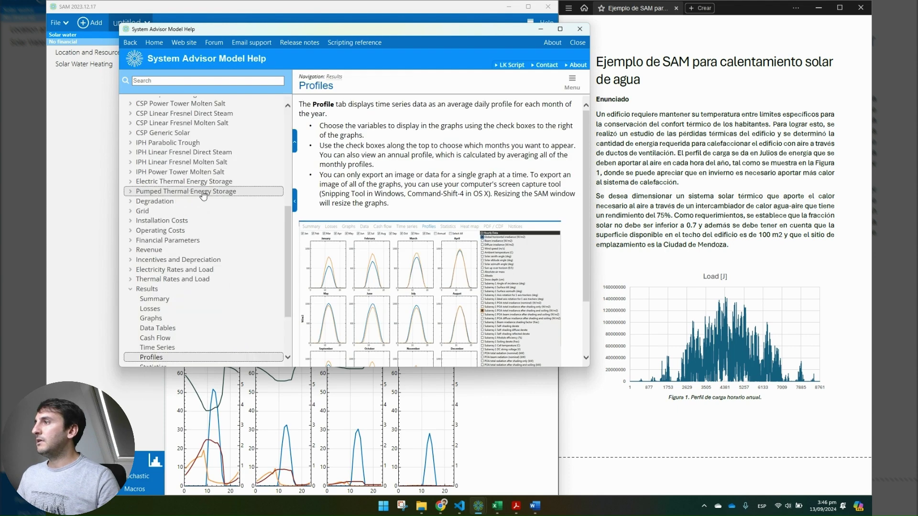
{"action": "scroll", "coordinate": [185, 230], "scroll_direction": "up", "scroll_amount": 7}
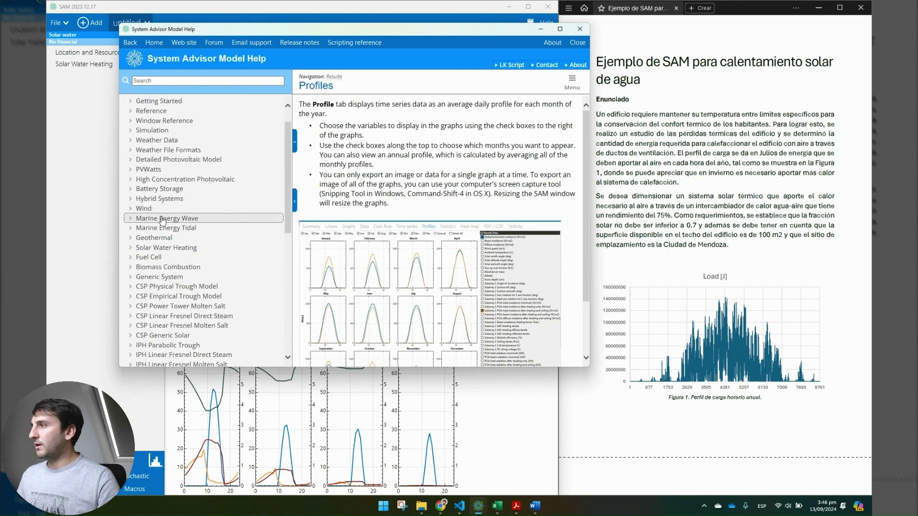
{"action": "scroll", "coordinate": [163, 274], "scroll_direction": "down", "scroll_amount": 3}
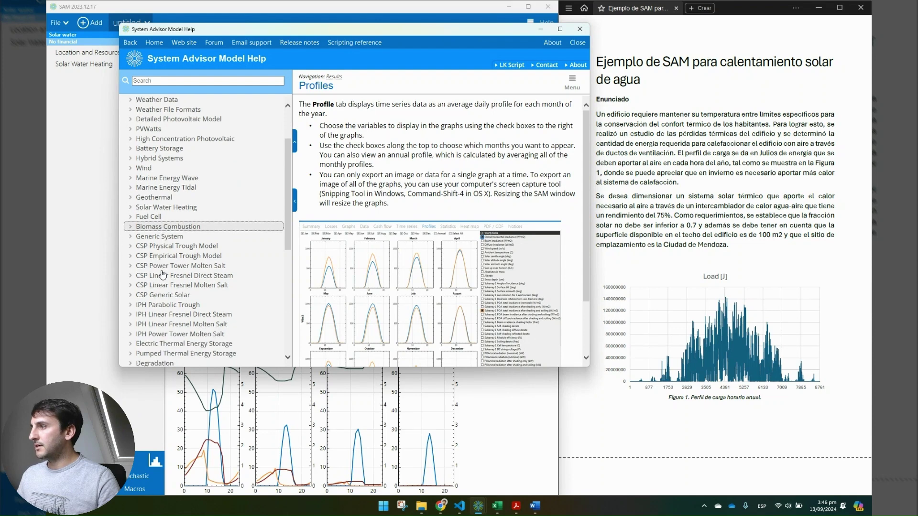
{"action": "scroll", "coordinate": [162, 274], "scroll_direction": "up", "scroll_amount": 1}
{"action": "scroll", "coordinate": [162, 274], "scroll_direction": "up", "scroll_amount": 2}
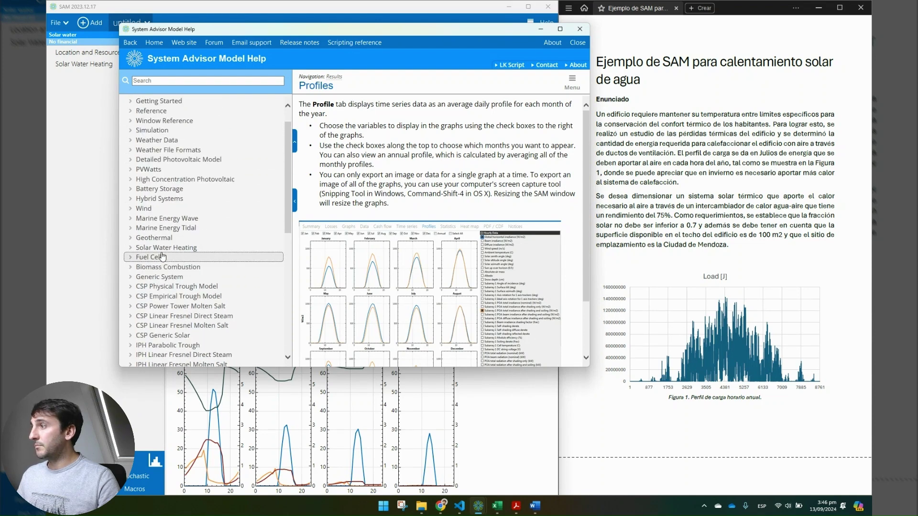
{"action": "left_click", "coordinate": [163, 248]}
{"action": "scroll", "coordinate": [413, 207], "scroll_direction": "down", "scroll_amount": 1}
{"action": "scroll", "coordinate": [413, 206], "scroll_direction": "down", "scroll_amount": 12}
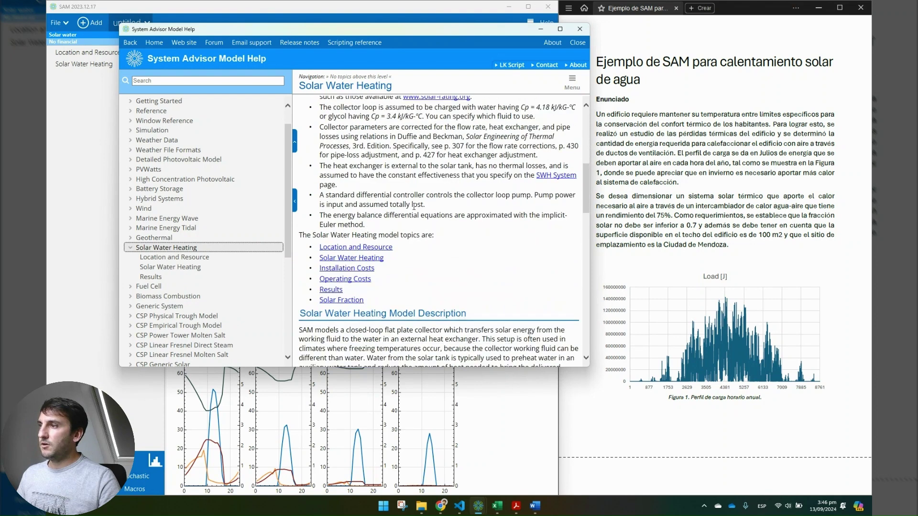
{"action": "scroll", "coordinate": [414, 220], "scroll_direction": "down", "scroll_amount": 3}
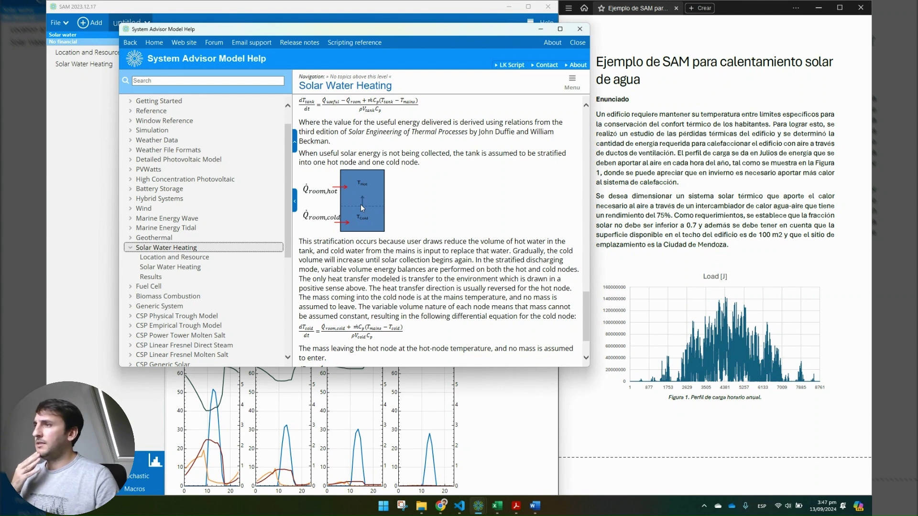
{"action": "left_click", "coordinate": [580, 29]}
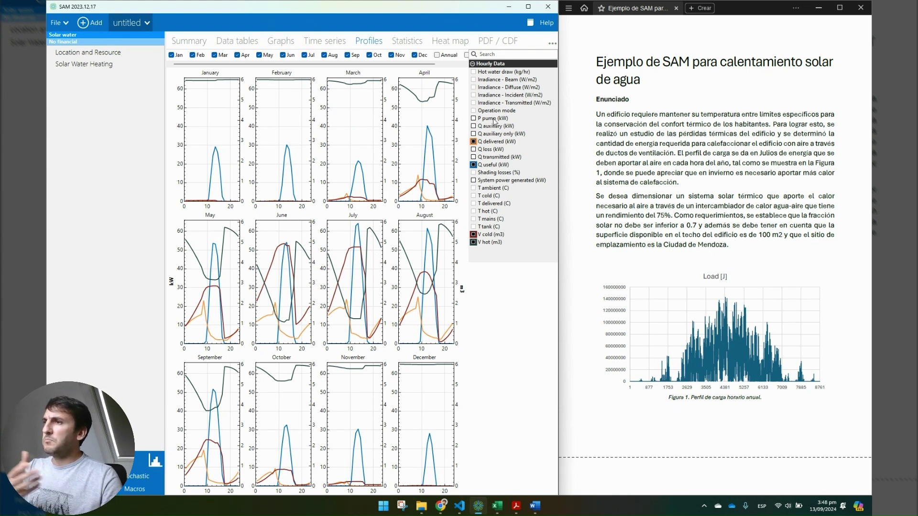
Swap the V cold and V hot profiles for T delivered, T hot, T mains and T tank
{"action": "left_click", "coordinate": [474, 235]}
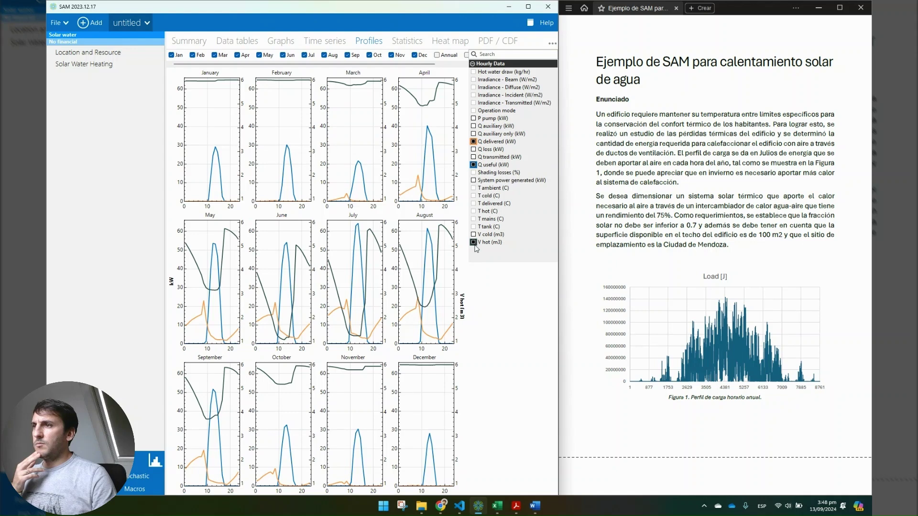
{"action": "left_click", "coordinate": [473, 242]}
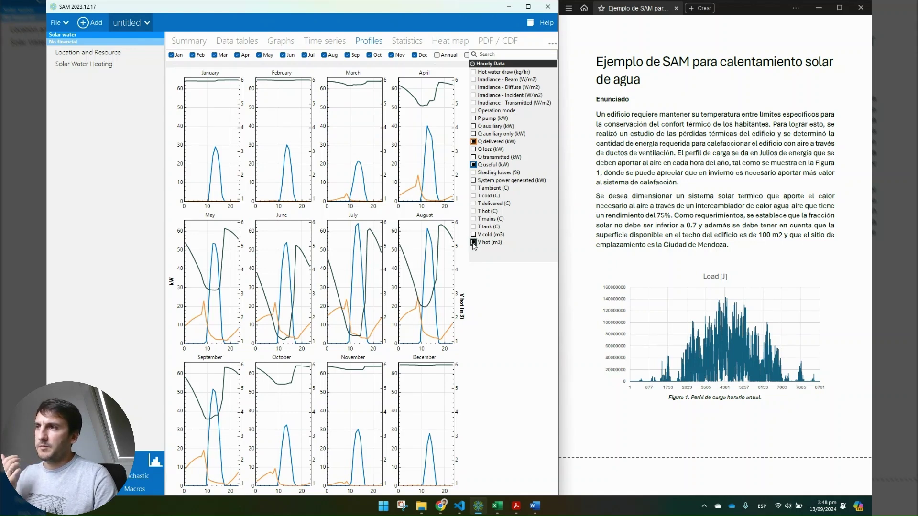
{"action": "left_click", "coordinate": [474, 204]}
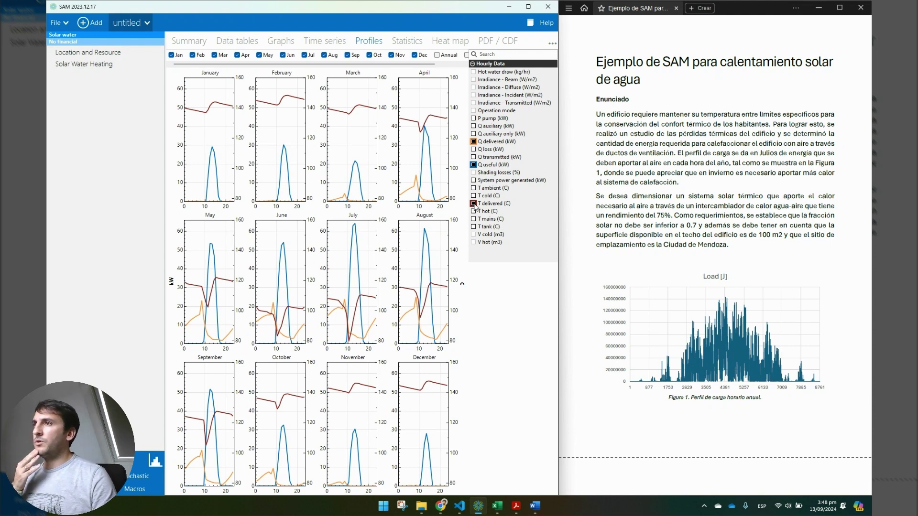
{"action": "left_click", "coordinate": [473, 211]}
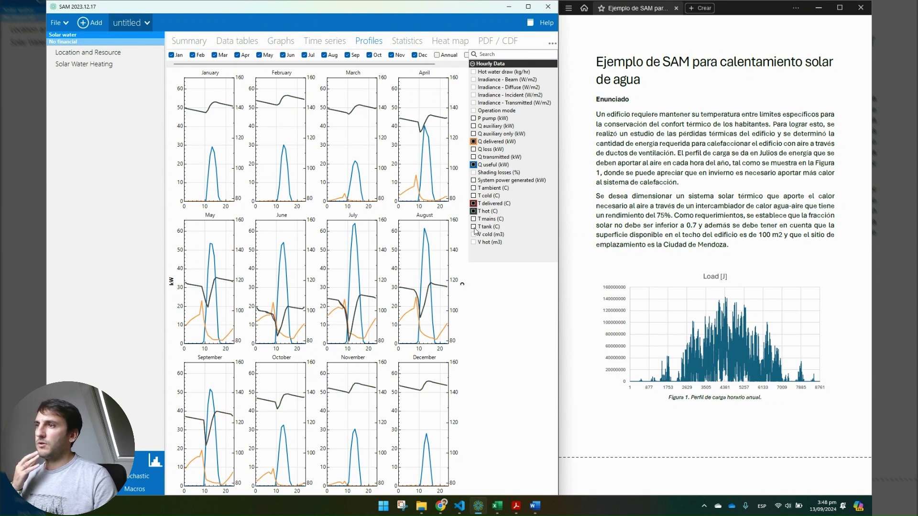
{"action": "left_click", "coordinate": [474, 220]}
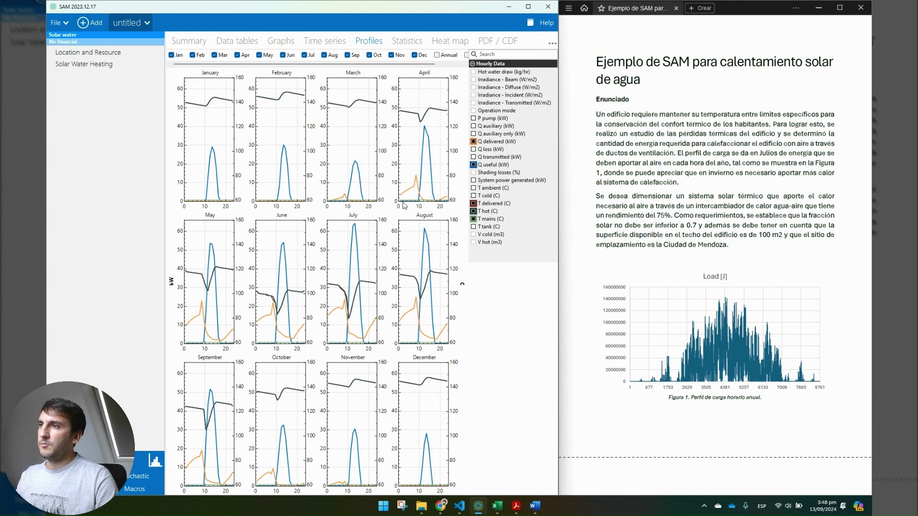
{"action": "left_click", "coordinate": [474, 227]}
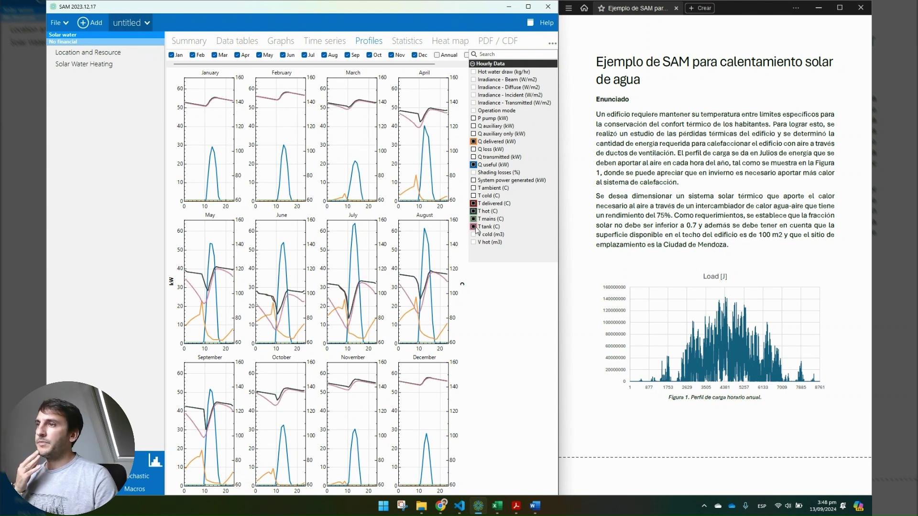
Compare T cold in place of the other temperature profiles, then clear all variables from the monthly profiles
{"action": "left_click", "coordinate": [475, 227]}
{"action": "left_click", "coordinate": [474, 196]}
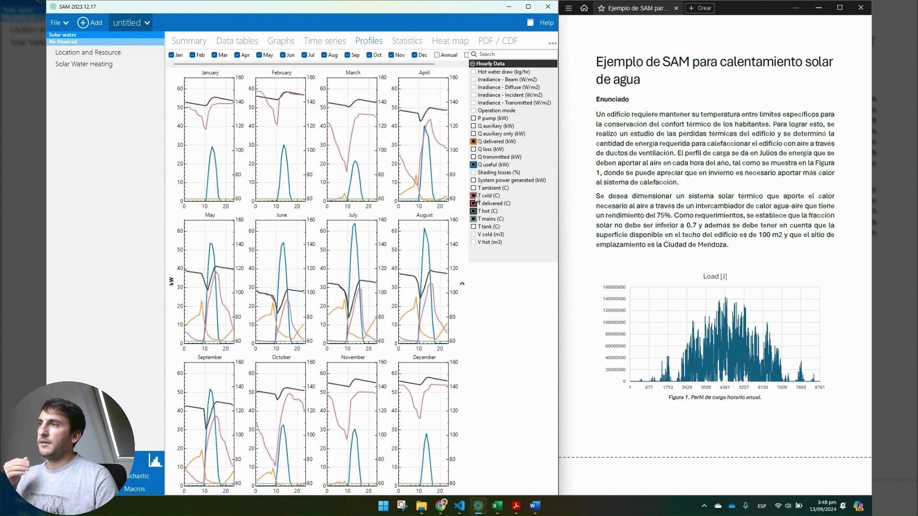
{"action": "left_click", "coordinate": [474, 219]}
{"action": "left_click", "coordinate": [474, 212]}
{"action": "left_click", "coordinate": [474, 204]}
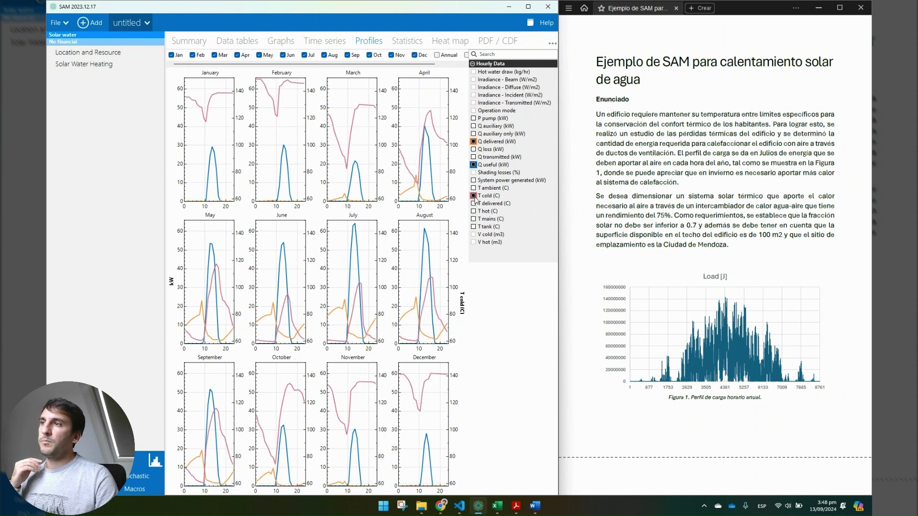
{"action": "left_click", "coordinate": [474, 196]}
{"action": "left_click", "coordinate": [474, 165]}
{"action": "left_click", "coordinate": [474, 142]}
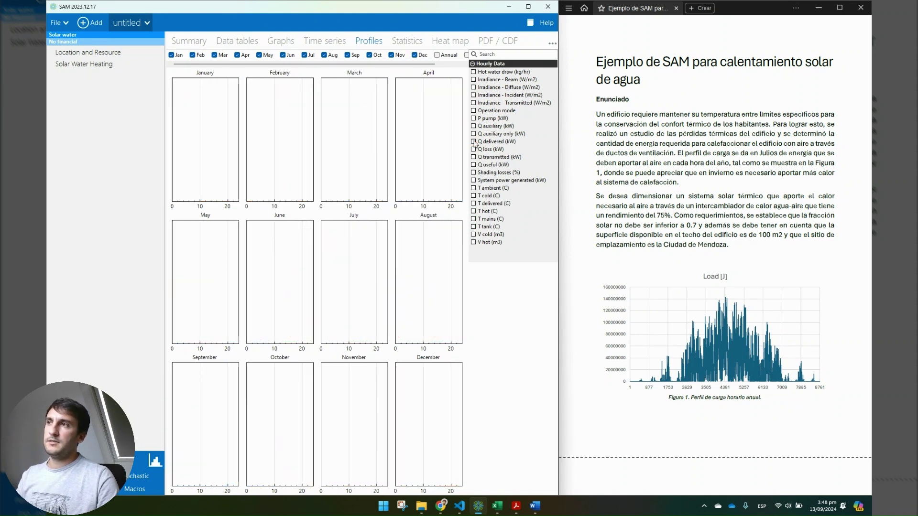
Review the statistics of all hourly data variables, then return to the results summary
{"action": "left_click", "coordinate": [412, 43]}
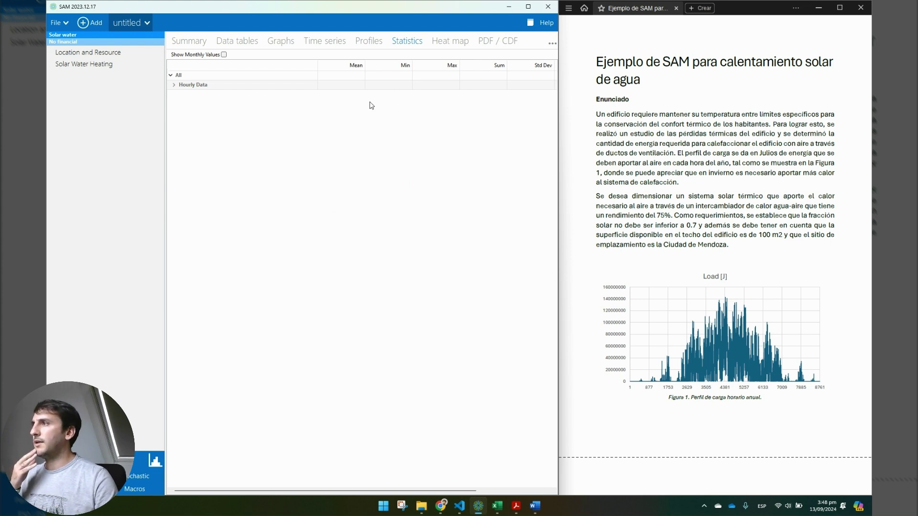
{"action": "left_click", "coordinate": [174, 85]}
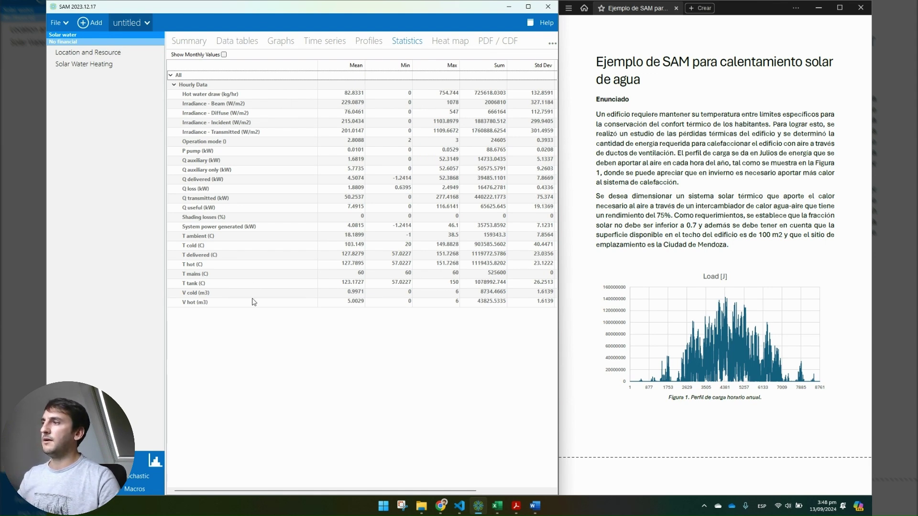
{"action": "left_click", "coordinate": [205, 47]}
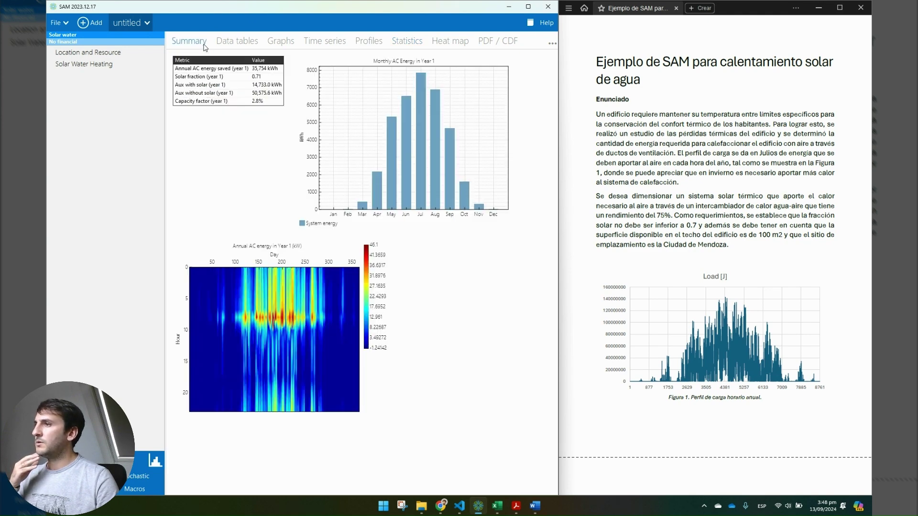